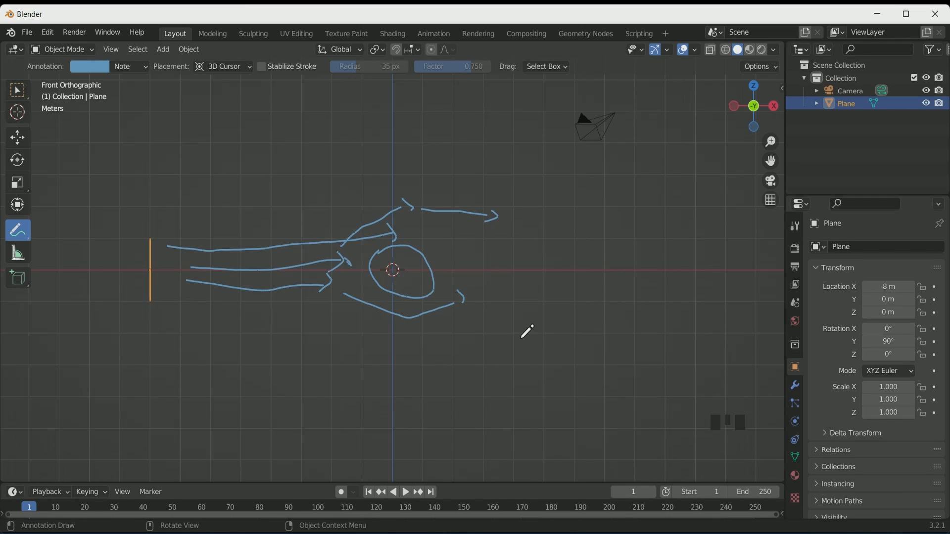
- Erase the annotation strokes from the viewport and return to the selection tool
mouse_move(30, 228)
left_mouse_down()
mouse_move(69, 313)
mouse_move(75, 303)
left_mouse_up()
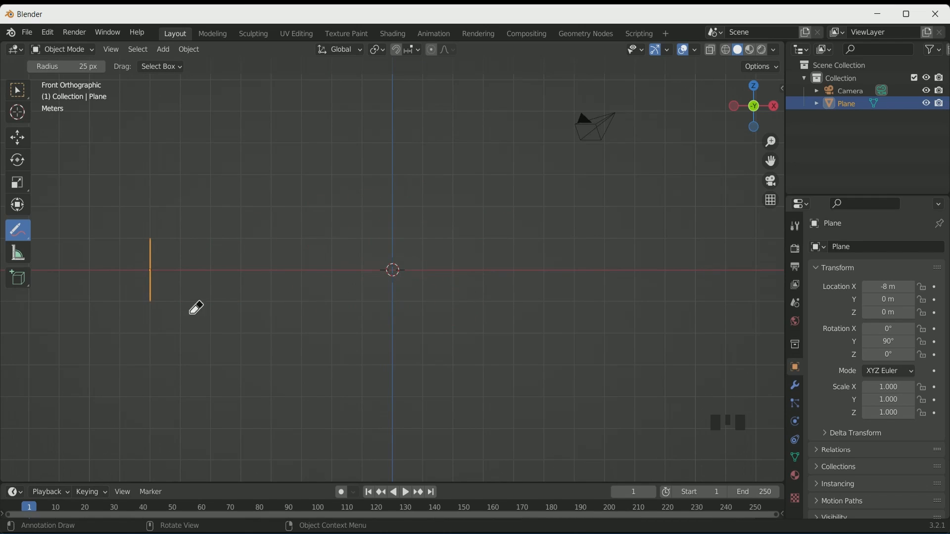
left_click(24, 96)
scroll(143, 232, "down", 1)
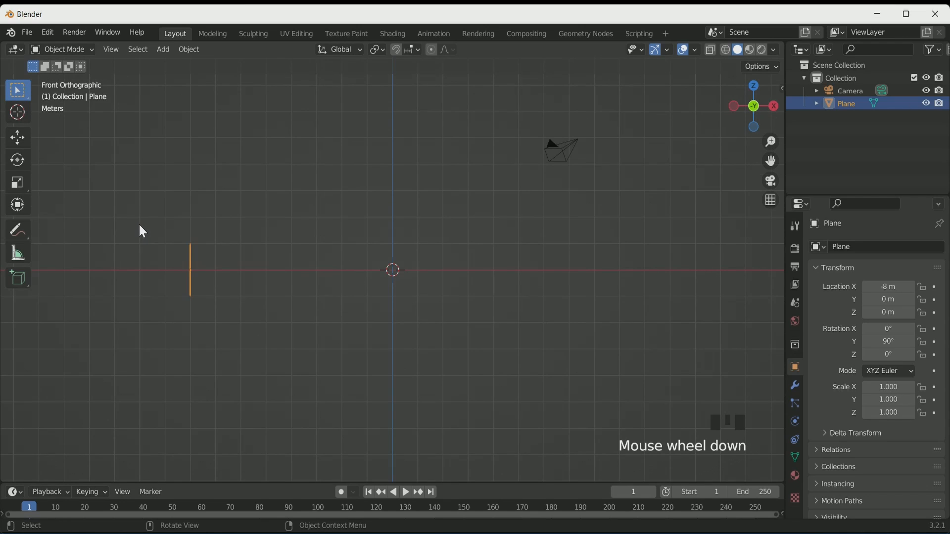
- Set the plane's scale to 0.5 on all three axes
left_click(888, 387)
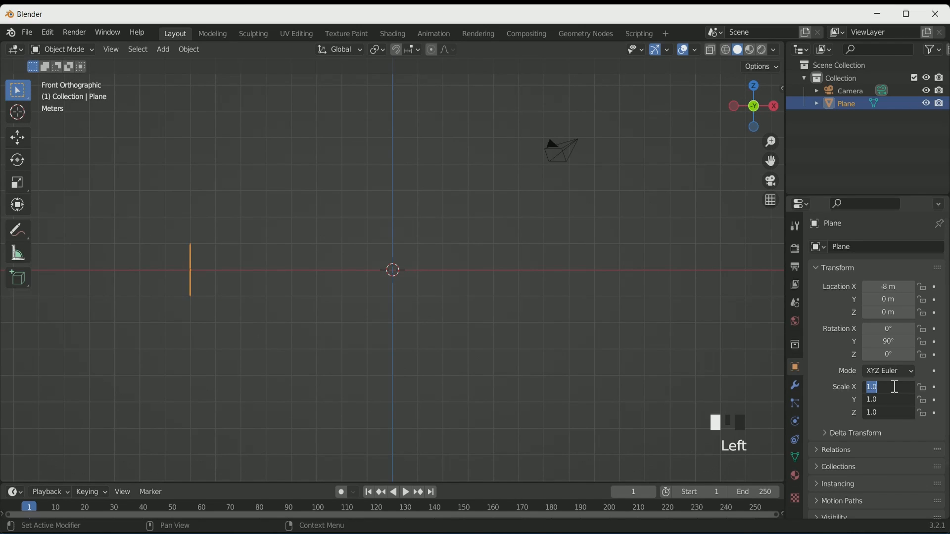
type(".5")
key("Return")
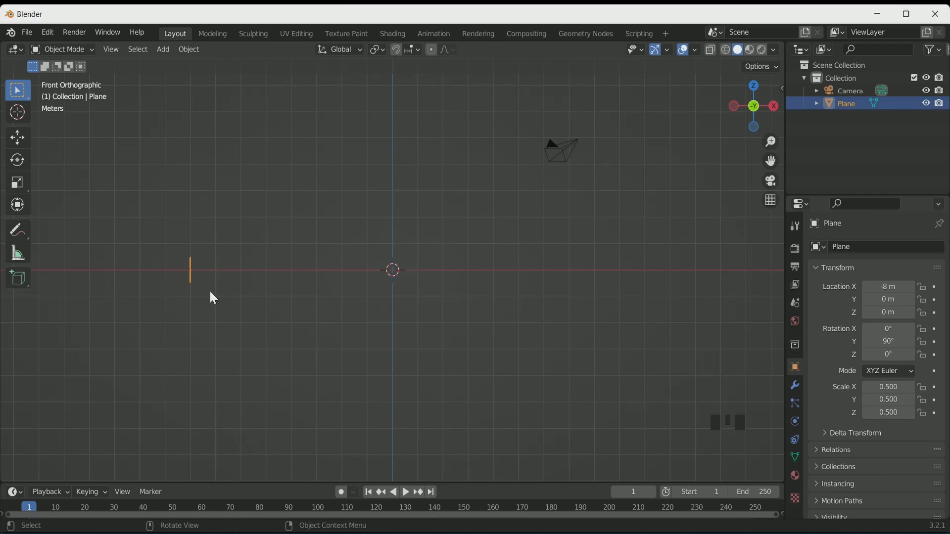
- Add an emitter particle system to the plane with a particle number of 2000
left_click(798, 405)
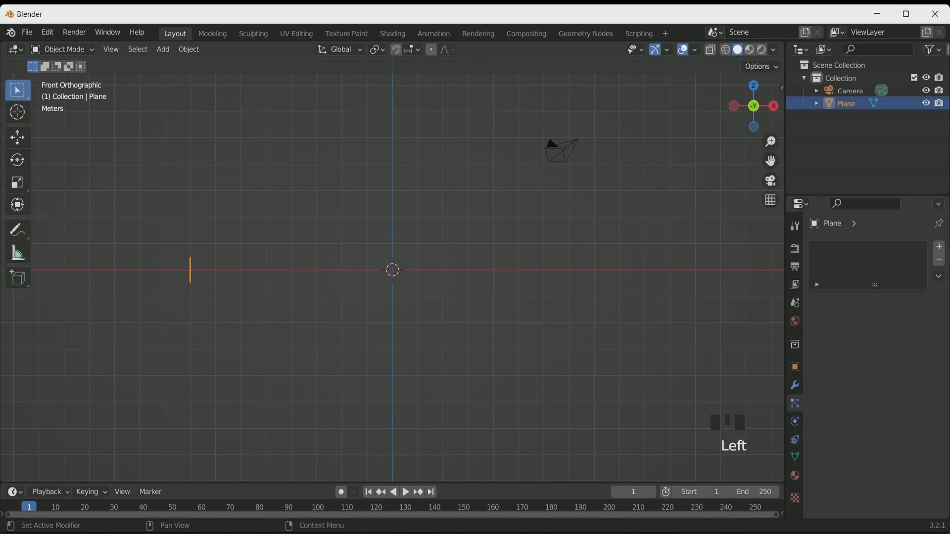
left_click(942, 249)
left_click(899, 361)
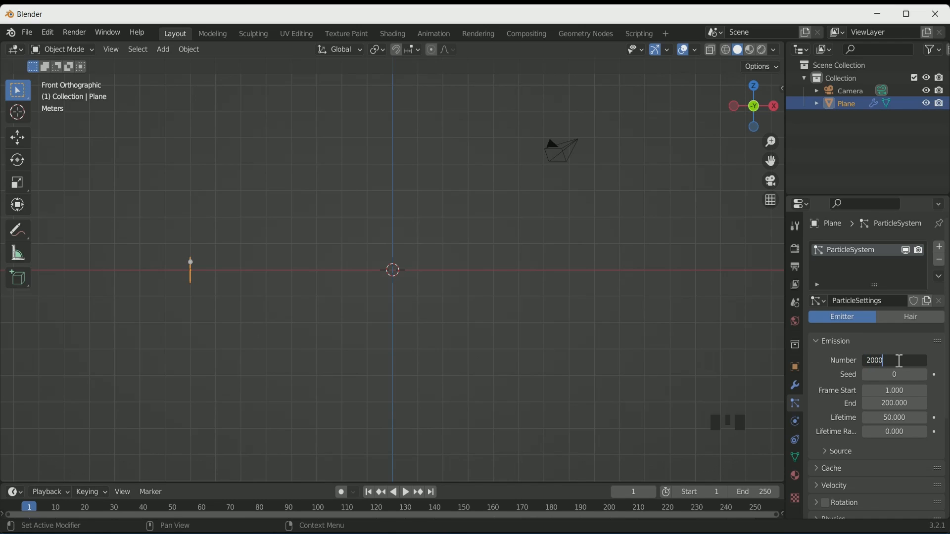
- Play the animation and set the gravity field weight of the plane's particle system to 0
scroll(889, 441, "down", 11)
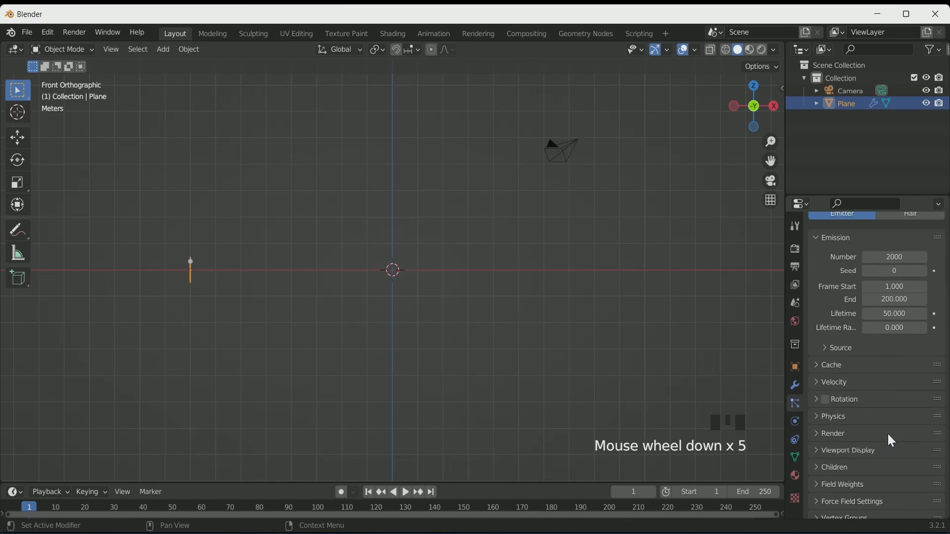
key("space")
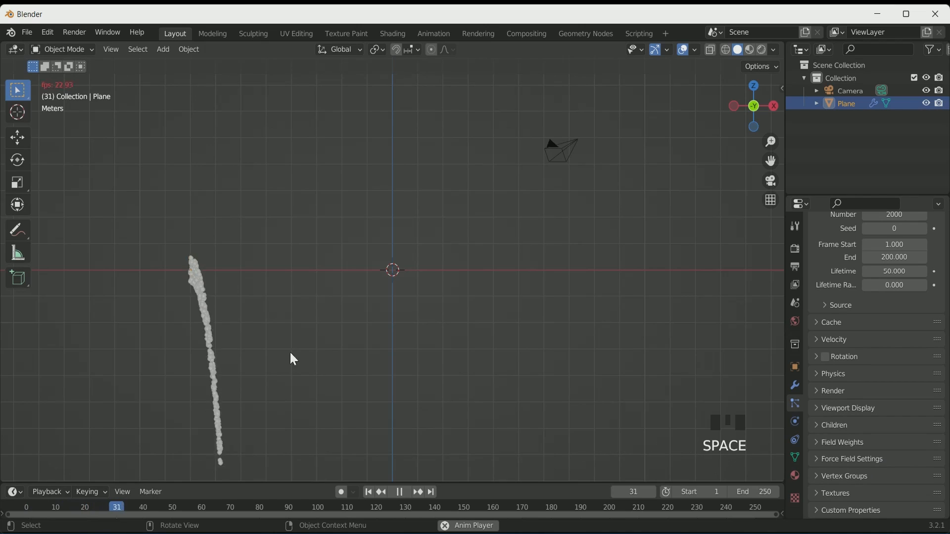
left_click(852, 446)
scroll(852, 445, "down", 2)
left_click_drag(920, 438, 868, 437)
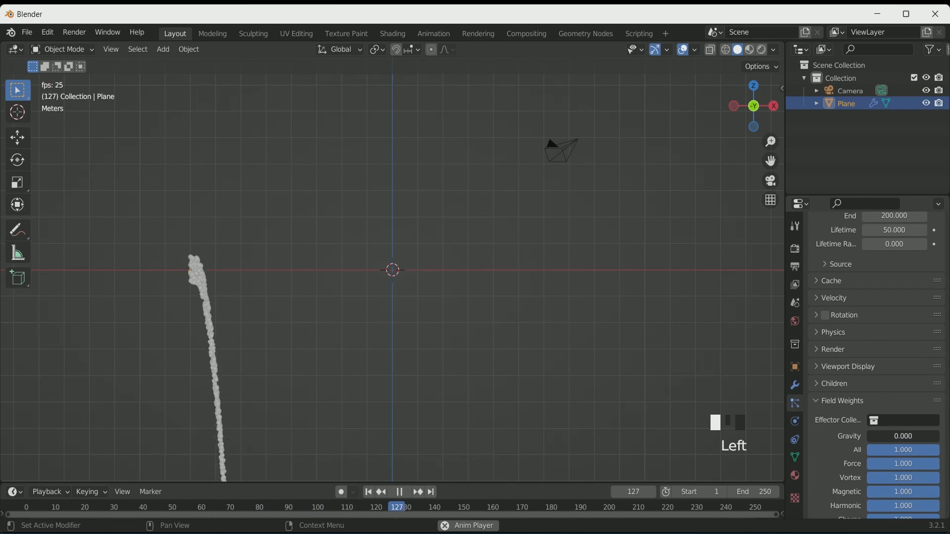
left_click(852, 401)
scroll(854, 332, "up", 1)
scroll(860, 325, "up", 2)
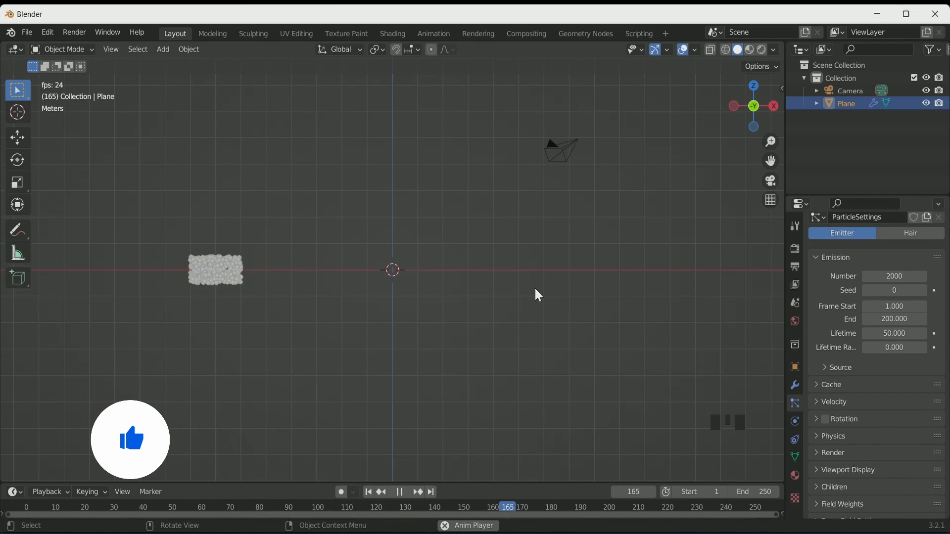
- Add a wind force field and rotate it 90° on the Y axis
key("shift+a")
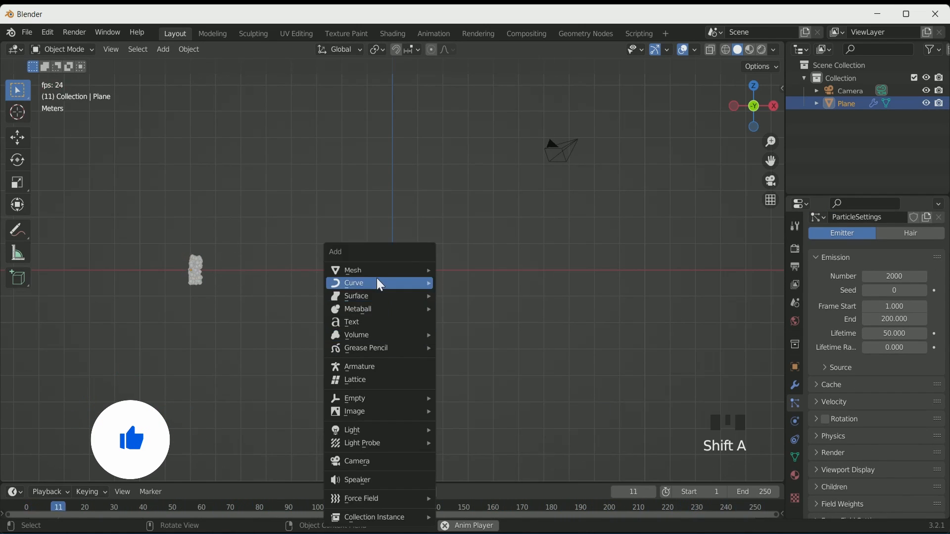
mouse_move(382, 502)
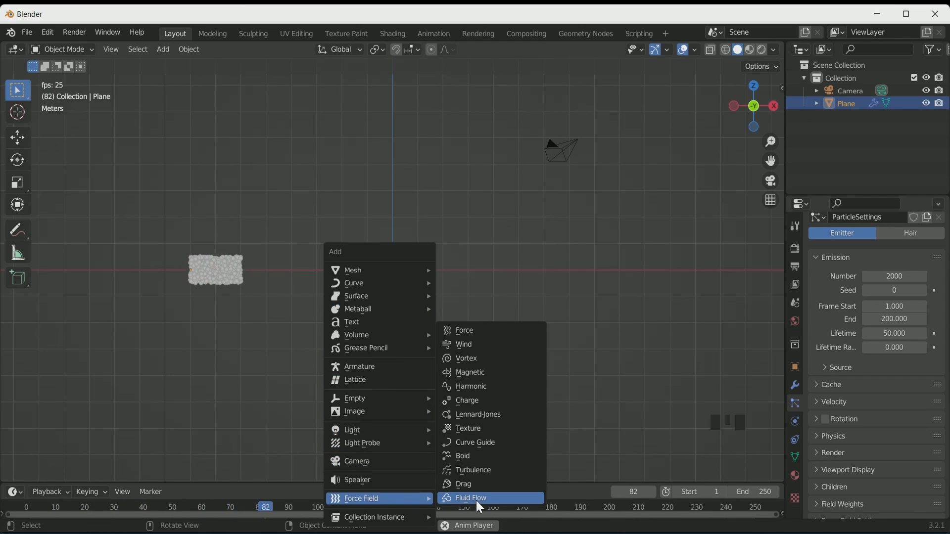
left_click(474, 345)
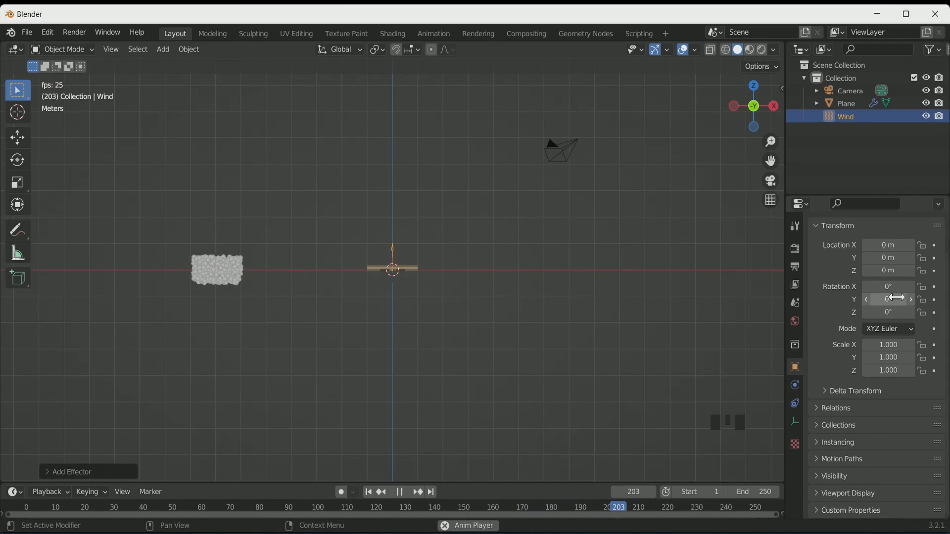
type("90")
key("Return")
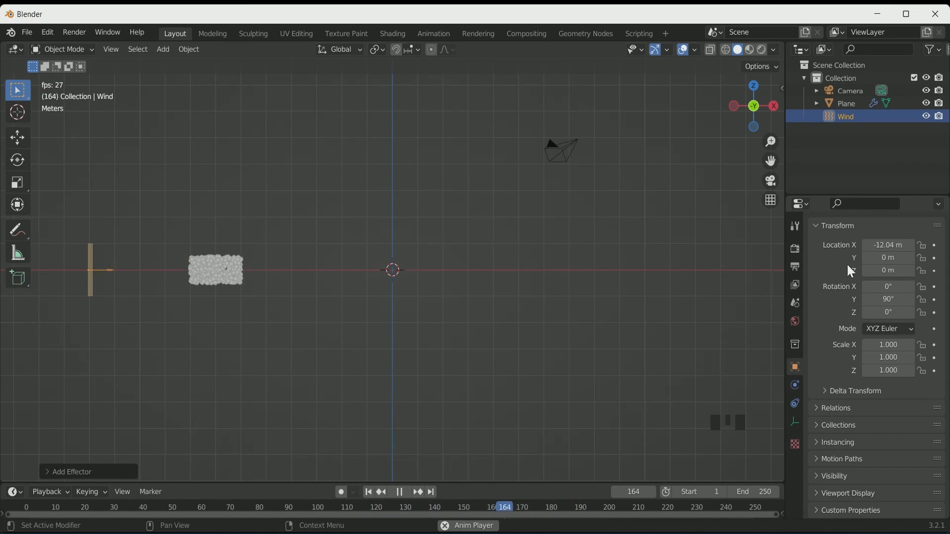
- Set the wind field's X location to -16 m and its strength to 20.9
scroll(623, 278, "down", 2)
double_click(899, 246)
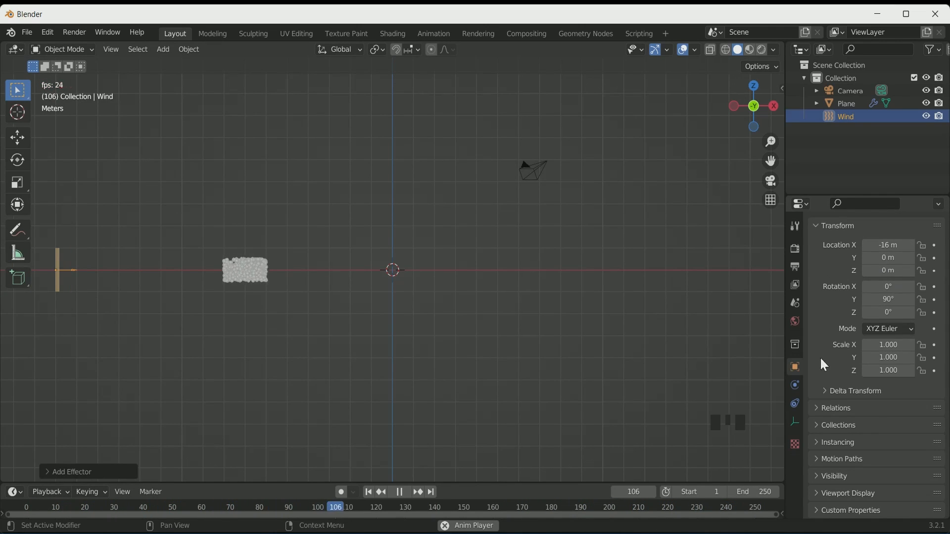
left_click(794, 383)
left_click_drag(888, 317, 930, 317)
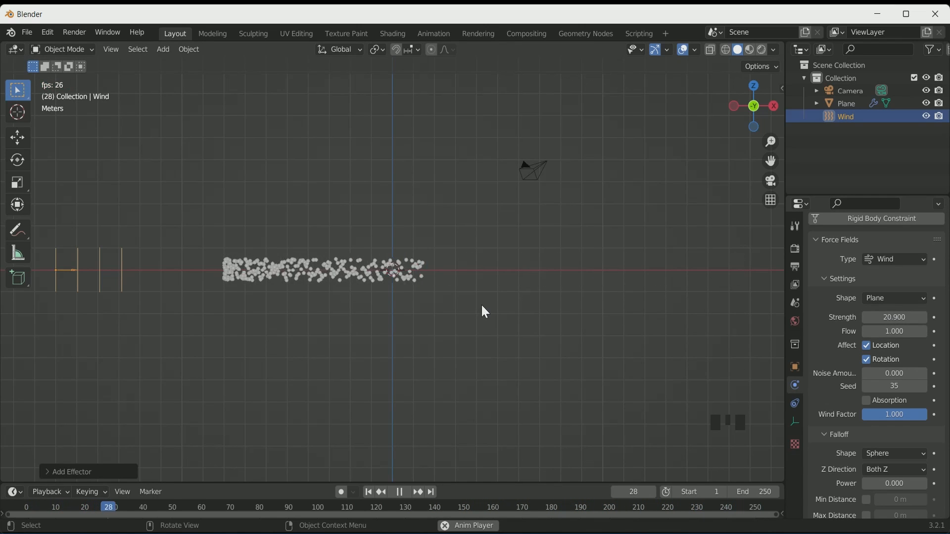
- Align the camera to the current front view and set its focal length to 35 mm
left_click(526, 169)
key("ctrl+alt+KP_0")
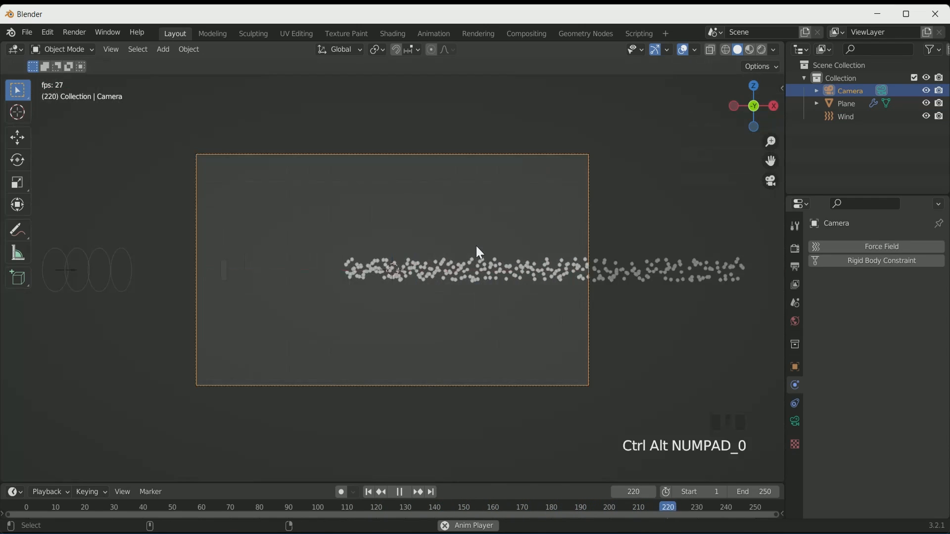
left_click(795, 367)
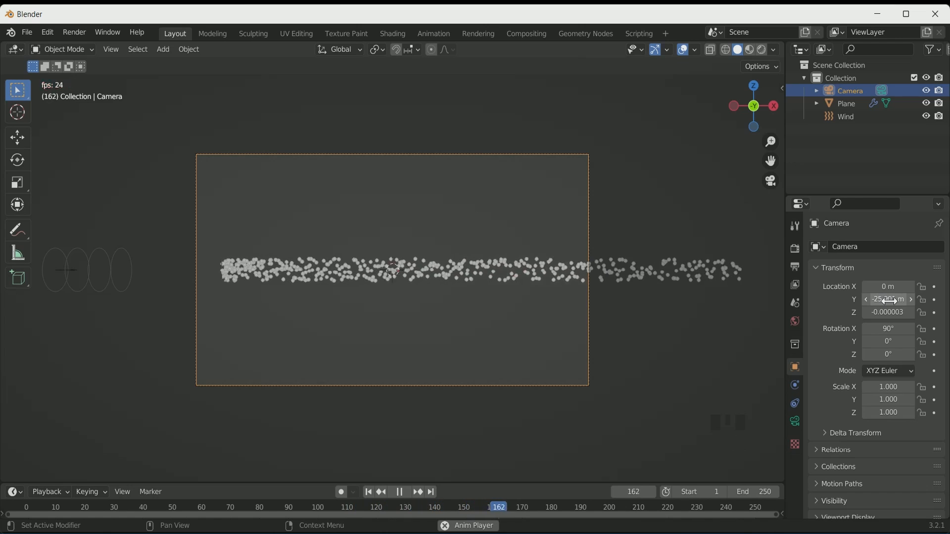
left_click(795, 422)
left_click(897, 308)
type("35")
key("Return")
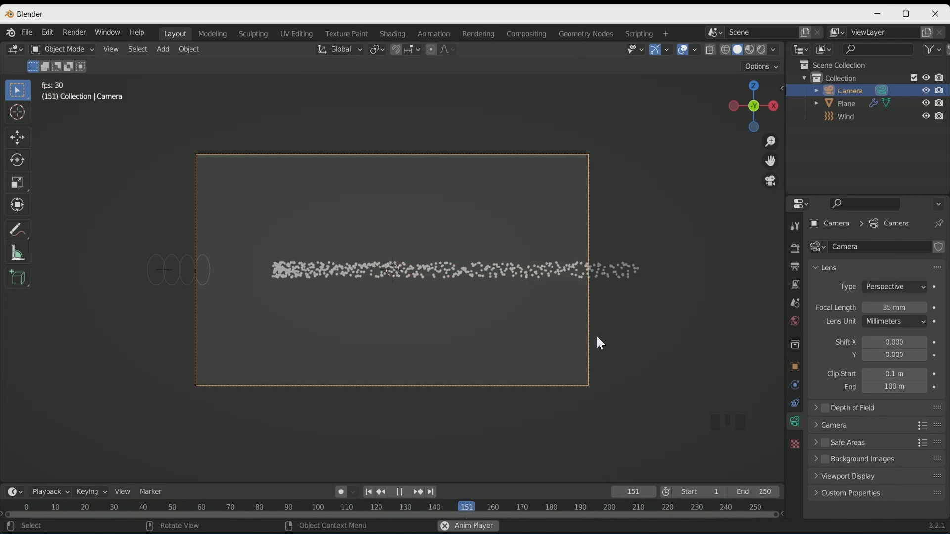
- Set the camera's location to 0 m on Z and -25 m on Y
left_click(795, 367)
left_click(897, 313)
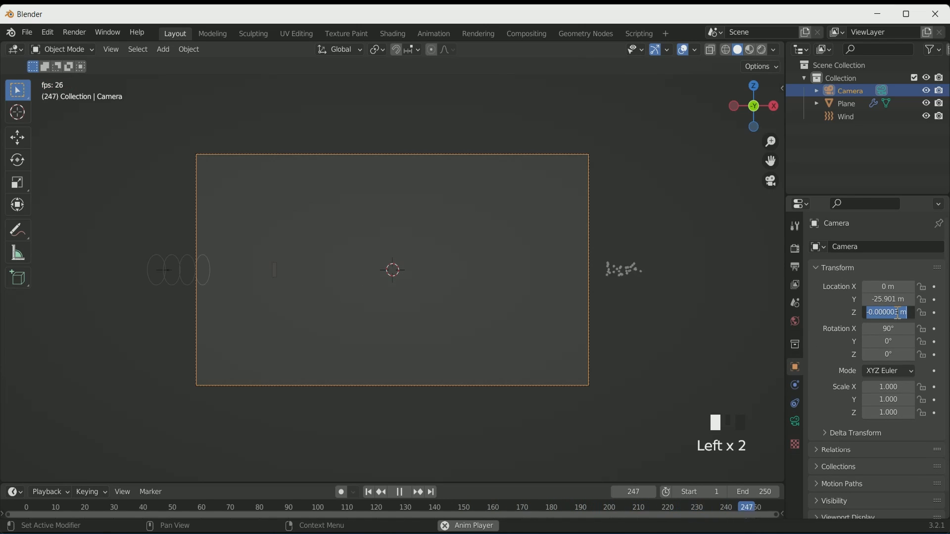
left_click(897, 298)
type("-25")
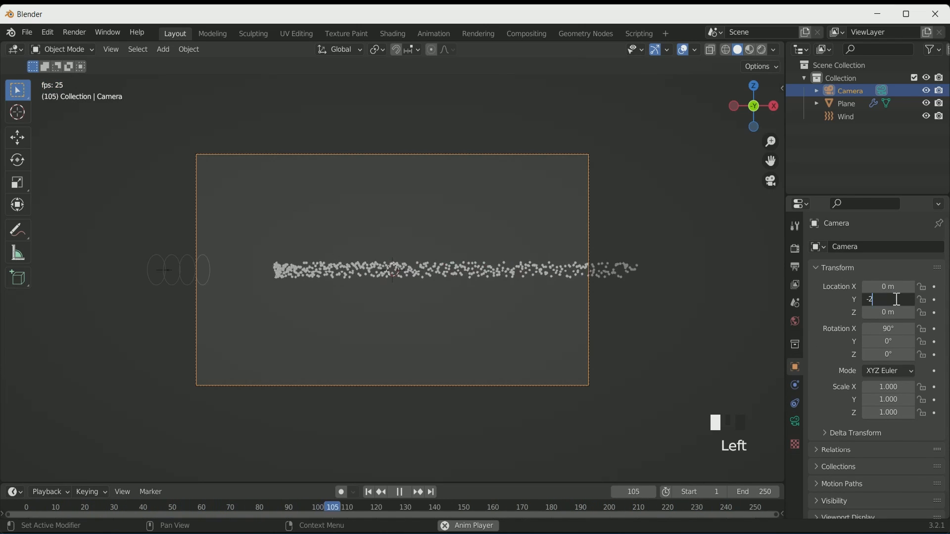
key("Return")
- Pause the animation and enlarge the timeline area while keeping the camera view
key("space")
key("Left")
key("Left")
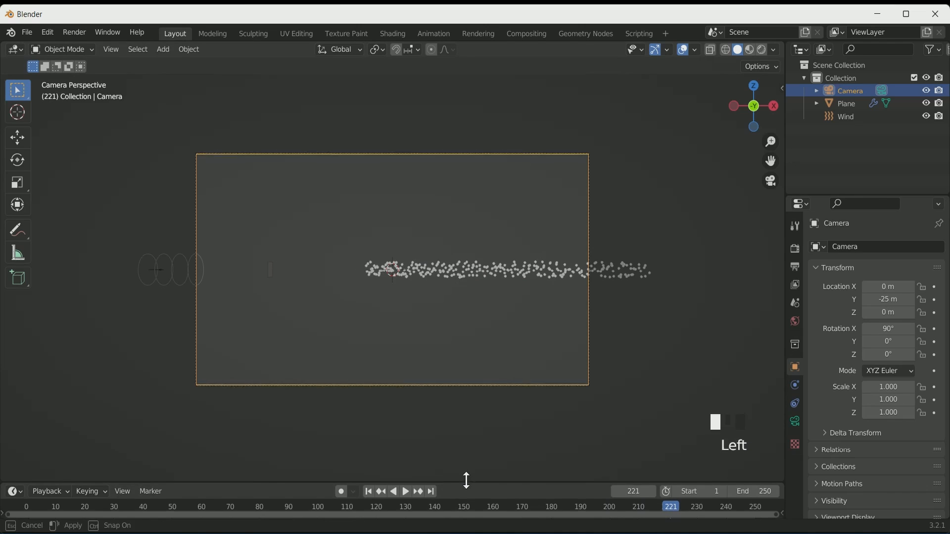
left_click_drag(468, 483, 421, 467)
key("KP_0")
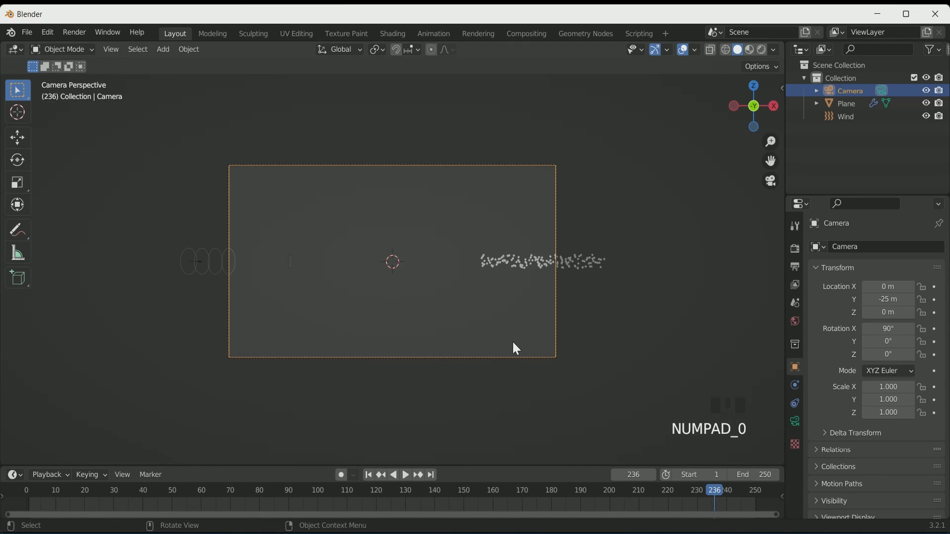
- Resume playback and add an ico sphere at the origin with 3 subdivisions
key("space")
key("shift+a")
mouse_move(369, 59)
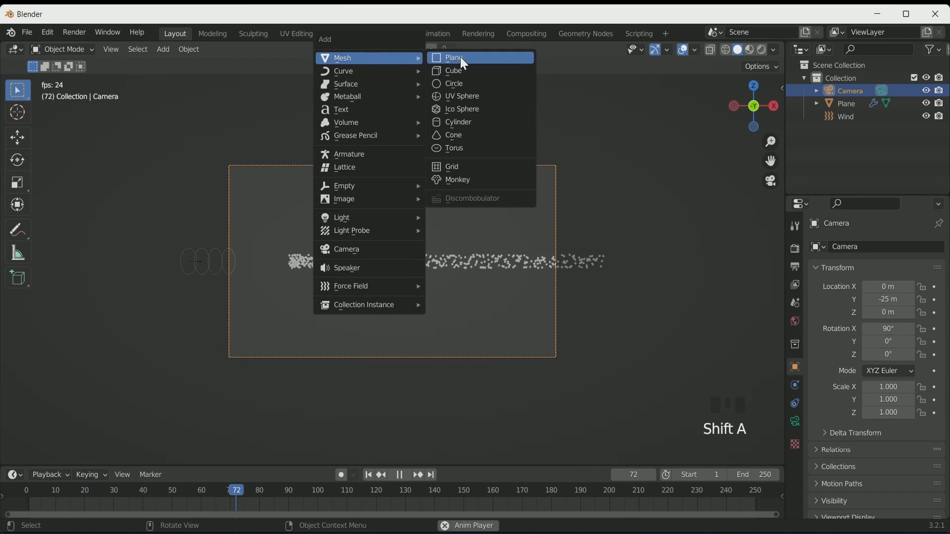
left_click(467, 110)
scroll(396, 273, "up", 9)
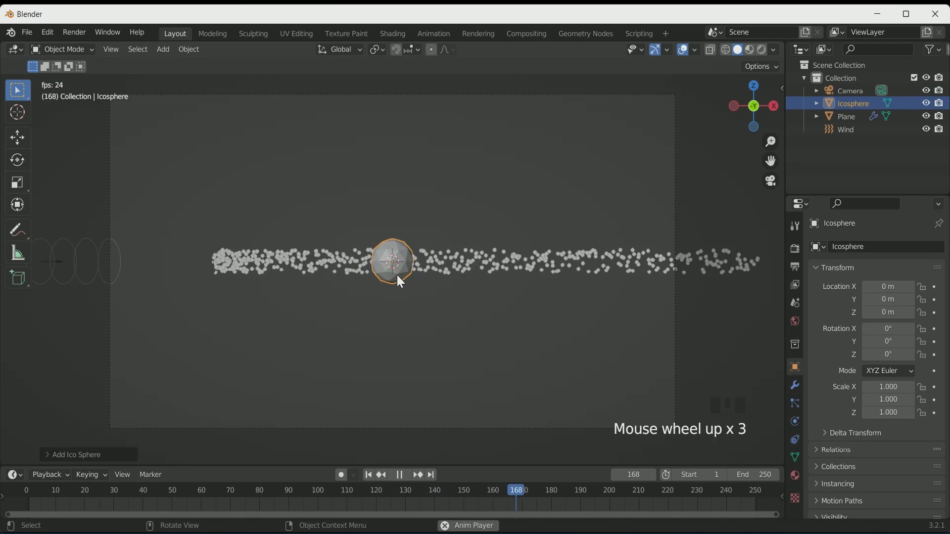
left_click(104, 455)
left_click(203, 329)
left_click(203, 328)
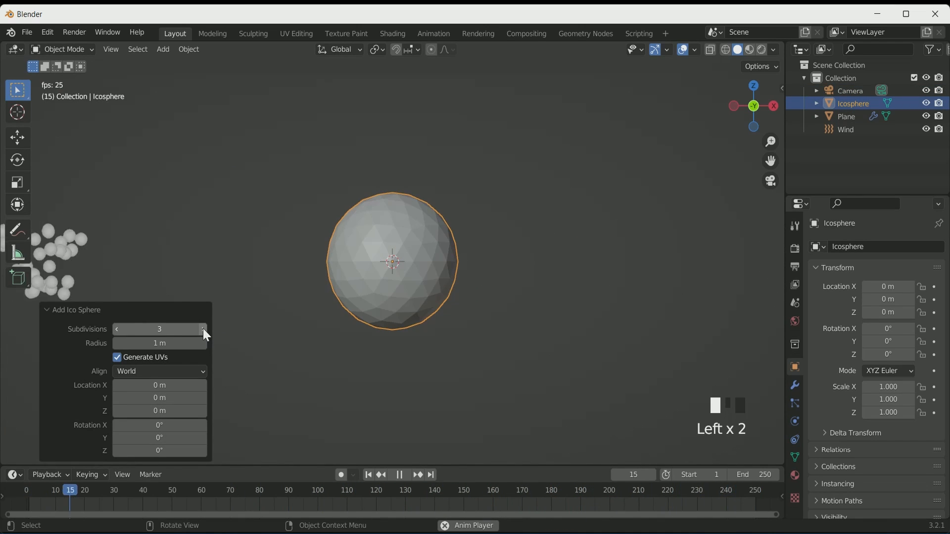
- Apply smooth shading to the ico sphere
right_click(397, 229)
left_click(398, 229)
scroll(409, 249, "down", 8)
scroll(410, 249, "up", 1)
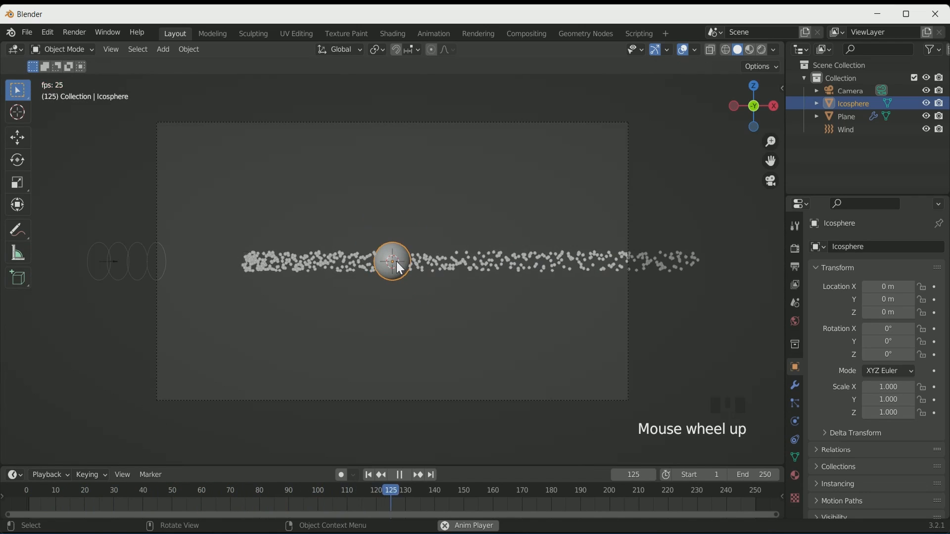
- Pause the animation and add a magnetic force field at the centre of the sphere
scroll(396, 266, "up", 3)
scroll(395, 266, "up", 1)
scroll(450, 280, "down", 1)
scroll(450, 280, "up", 2)
key("space")
scroll(413, 324, "down", 2)
middle_click_drag(412, 324, 393, 328)
scroll(391, 327, "down", 3)
key("shift+a")
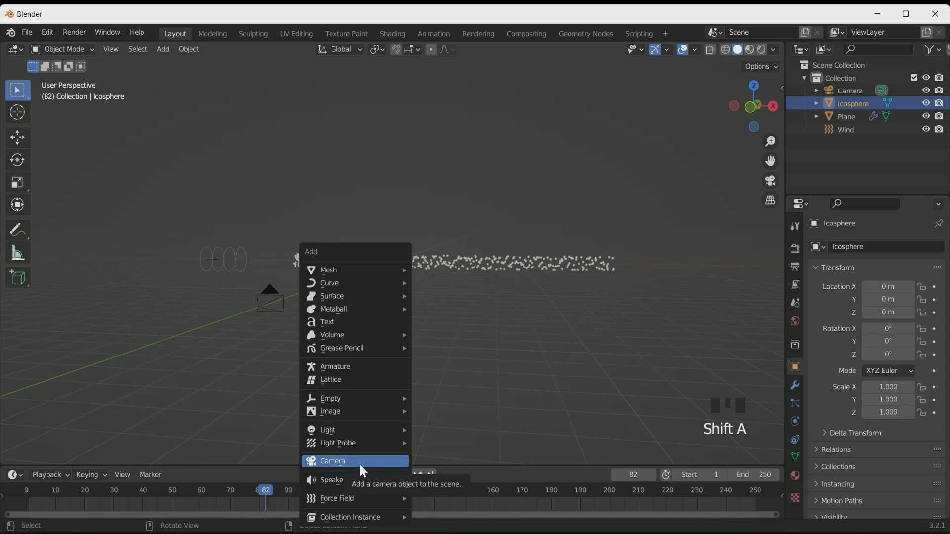
mouse_move(352, 498)
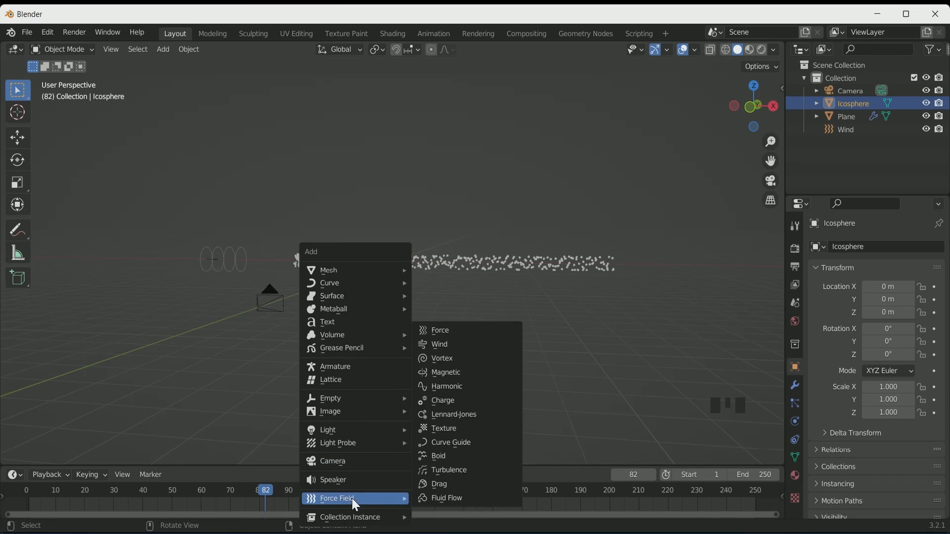
left_click(465, 375)
- Scale the magnetic force field uniformly to about 2.322
scroll(418, 316, "up", 5)
scroll(417, 315, "down", 2)
key("s")
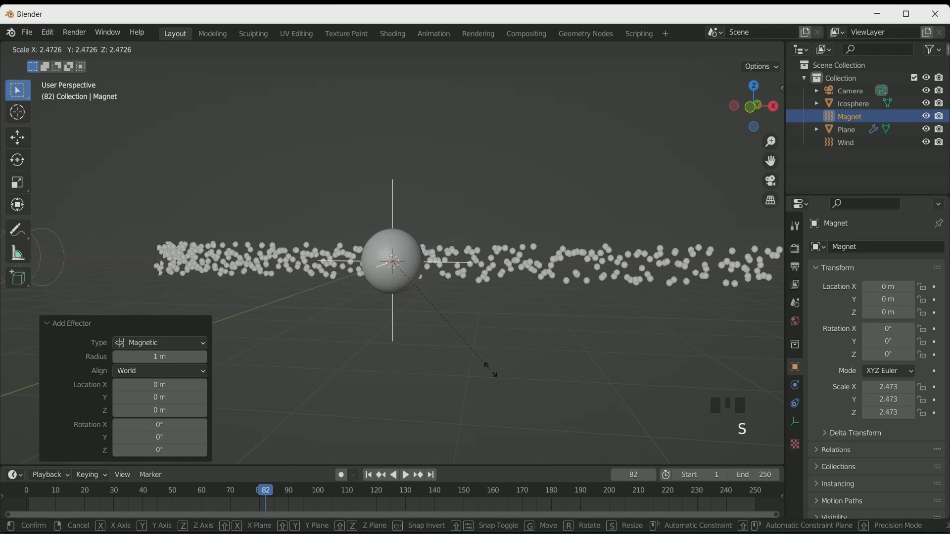
left_click(482, 365)
- Play the animation through the camera view to check how the particles move around the sphere
scroll(415, 314, "down", 2)
key("space")
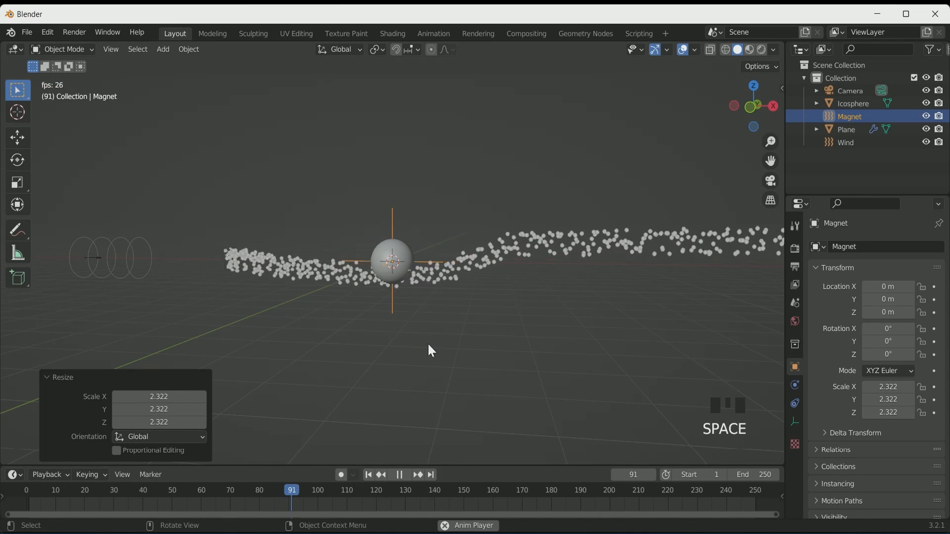
key("KP_0")
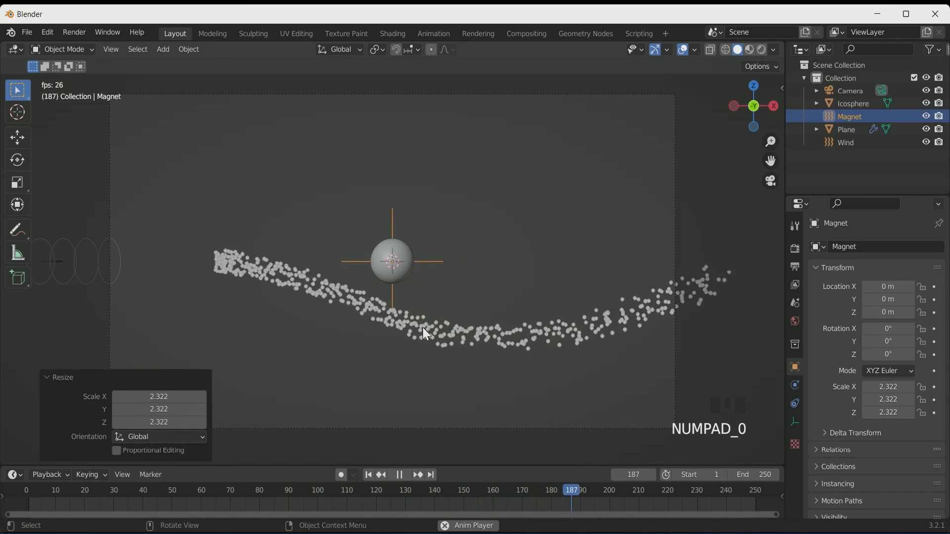
- Set the magnetic force field's strength to -0.3 and check the particle stream during playback
left_click(795, 386)
key("Left")
key("Left")
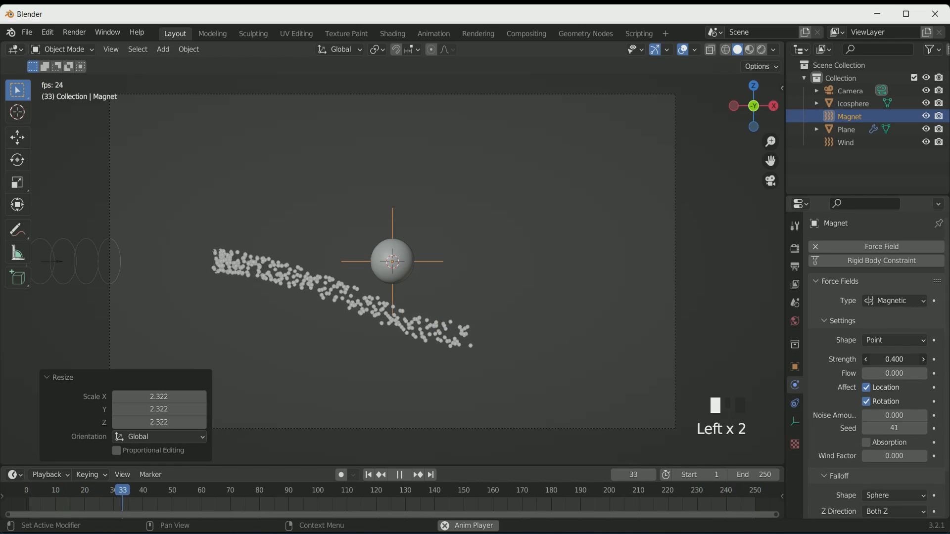
mouse_move(894, 359)
left_mouse_down()
mouse_move(925, 359)
mouse_move(877, 365)
mouse_move(909, 364)
left_mouse_up()
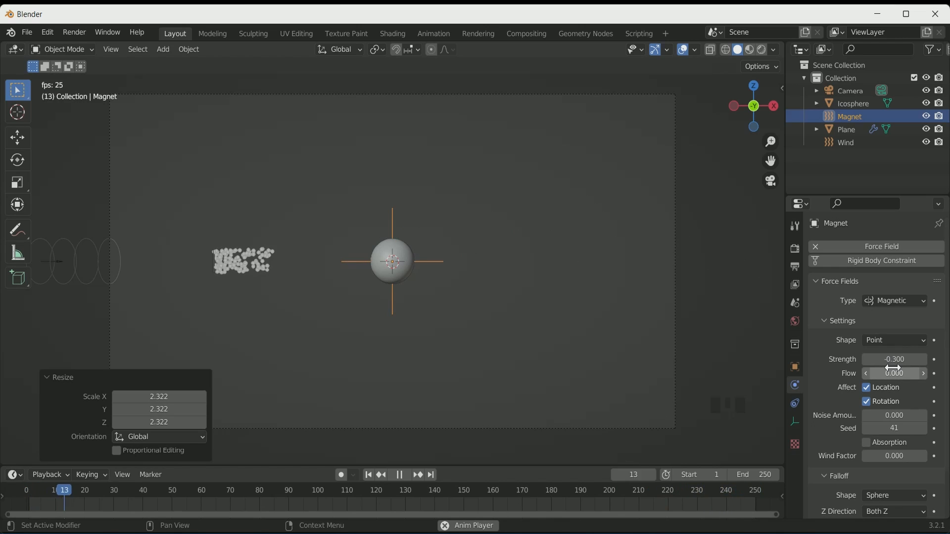
key("space")
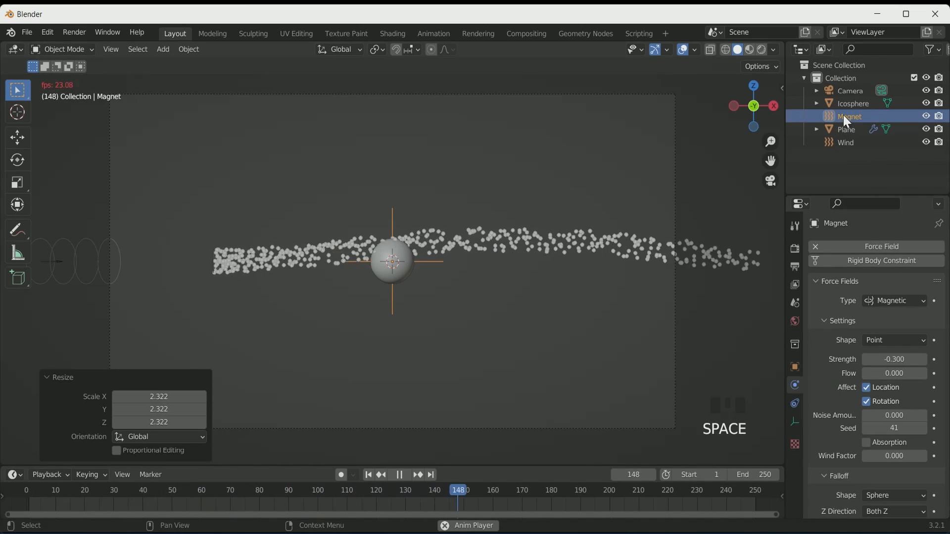
- Set the magnetic force field's strength to 11 and its flow to 3
left_click_drag(895, 360, 905, 373)
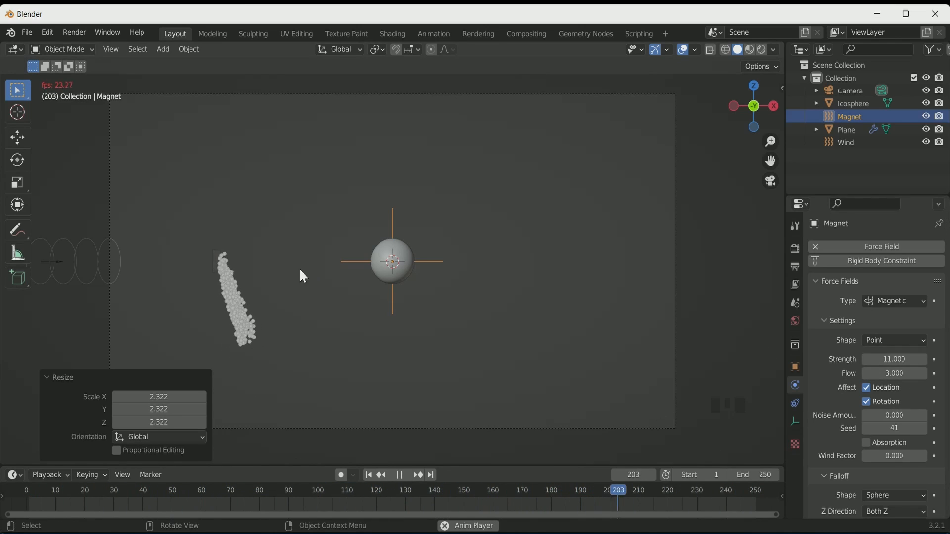
- Set the emitter plane's particle emission to start at frame -25 and end at frame 250
left_click(213, 263)
left_click(795, 404)
key("space")
left_click(894, 391)
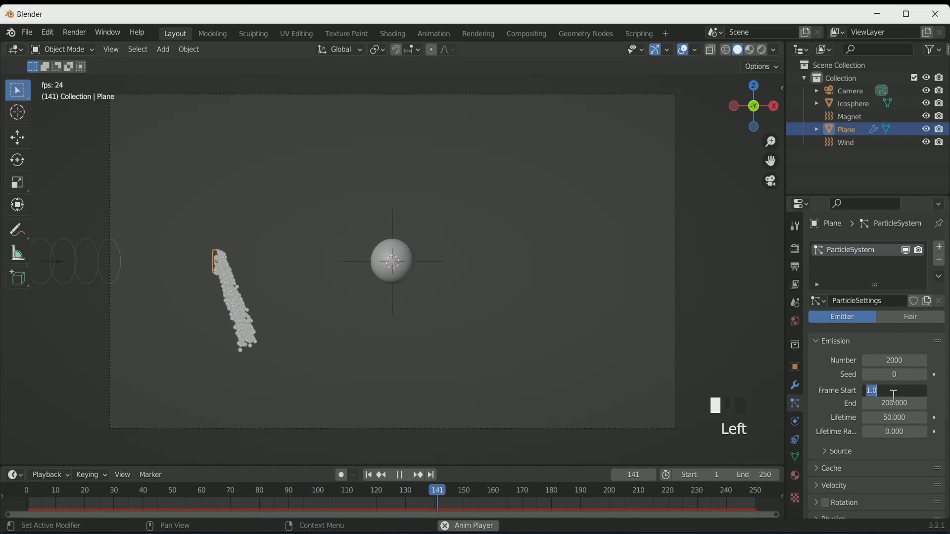
type("-25")
key("Return")
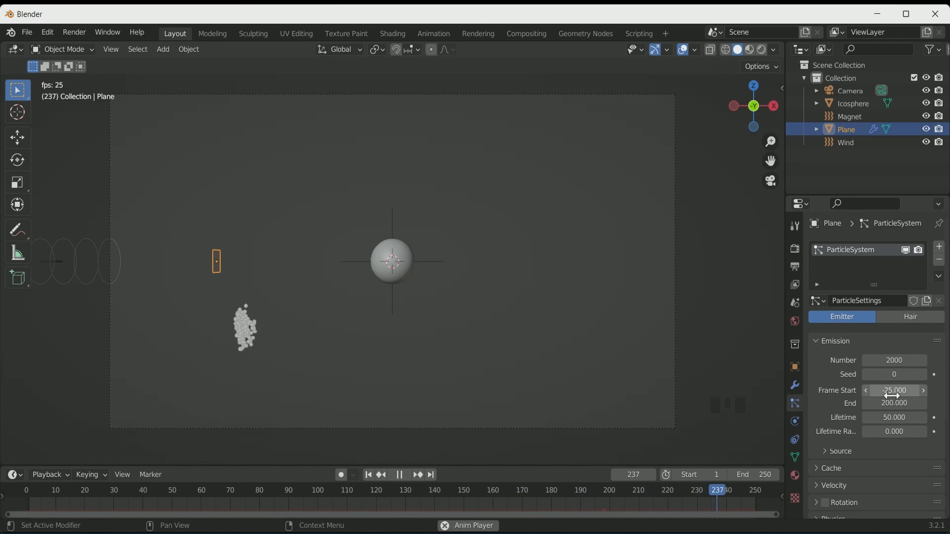
left_click(894, 404)
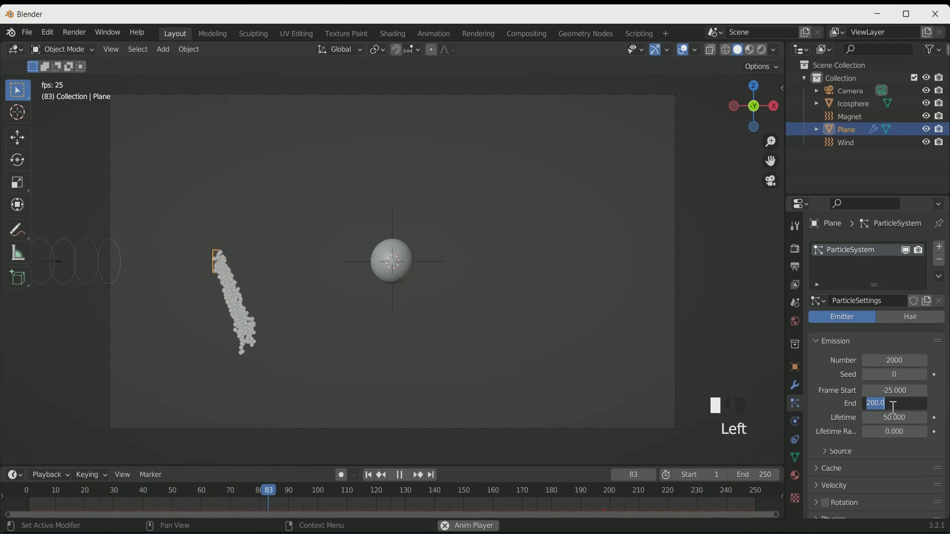
type("250")
key("Return")
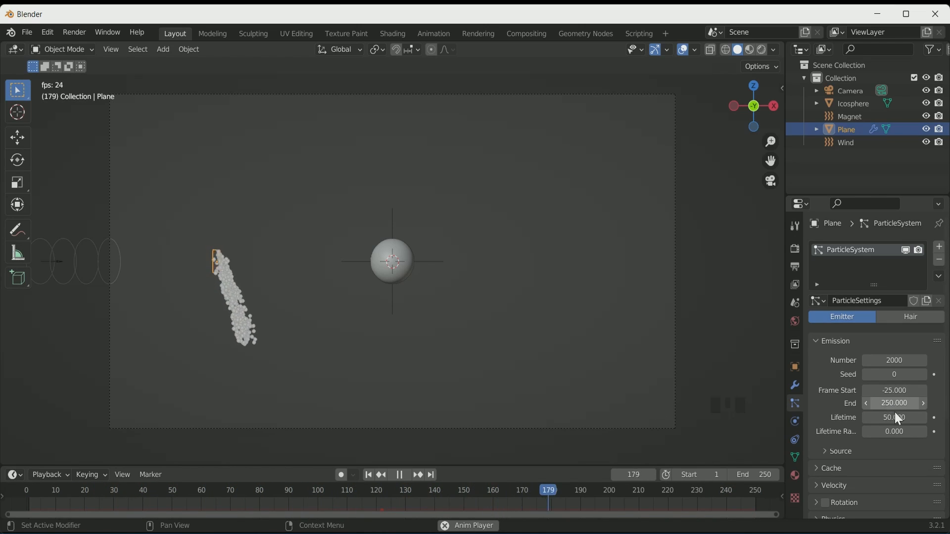
- Set the particle lifetime to 150 frames
left_click(896, 419)
type("150")
key("Return")
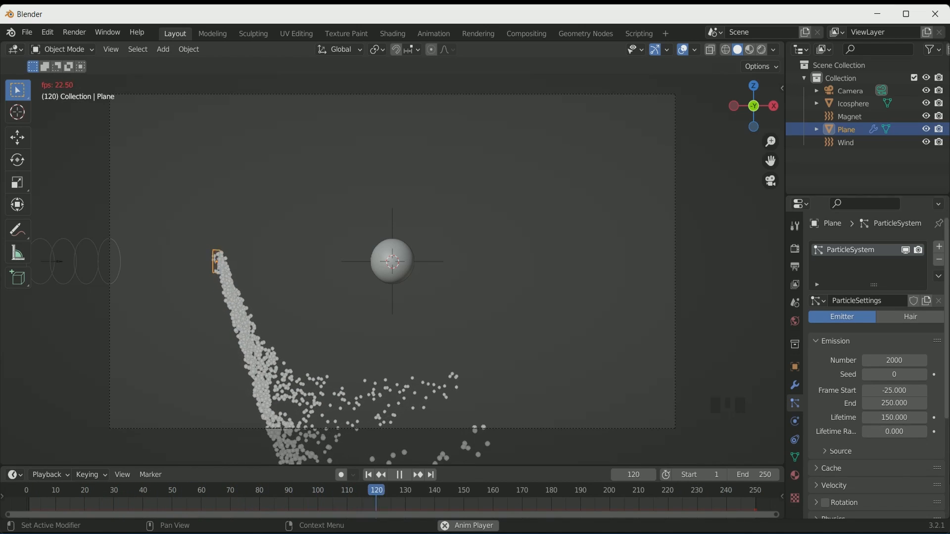
- Enable rotation for the particles and set their physics forces to Brownian 0.920 and drag 0.507
scroll(880, 449, "down", 5)
left_click(827, 400)
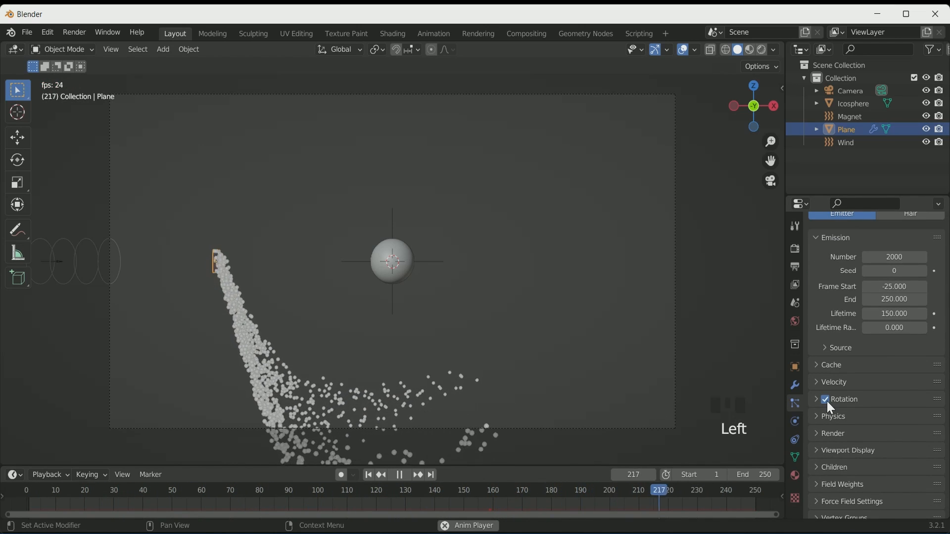
left_click(835, 416)
scroll(845, 421, "down", 1)
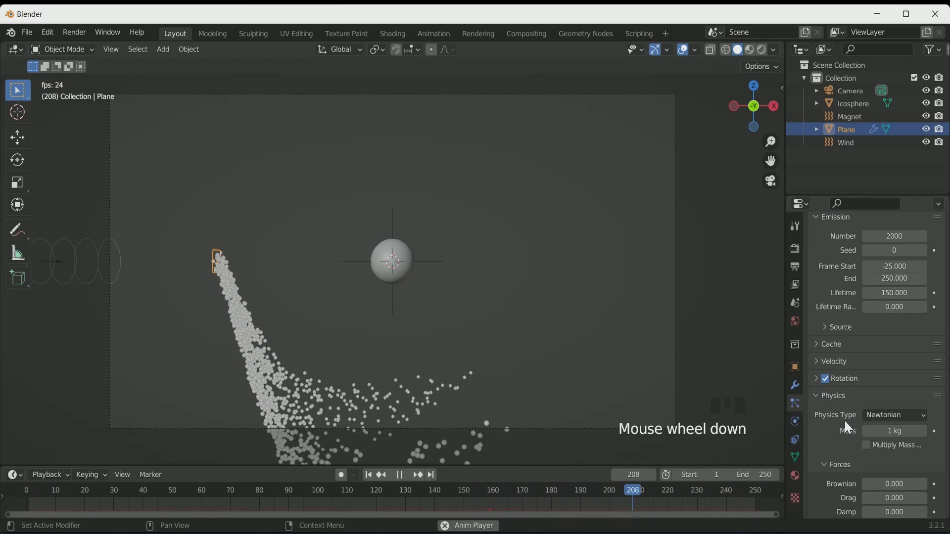
scroll(844, 406, "down", 4)
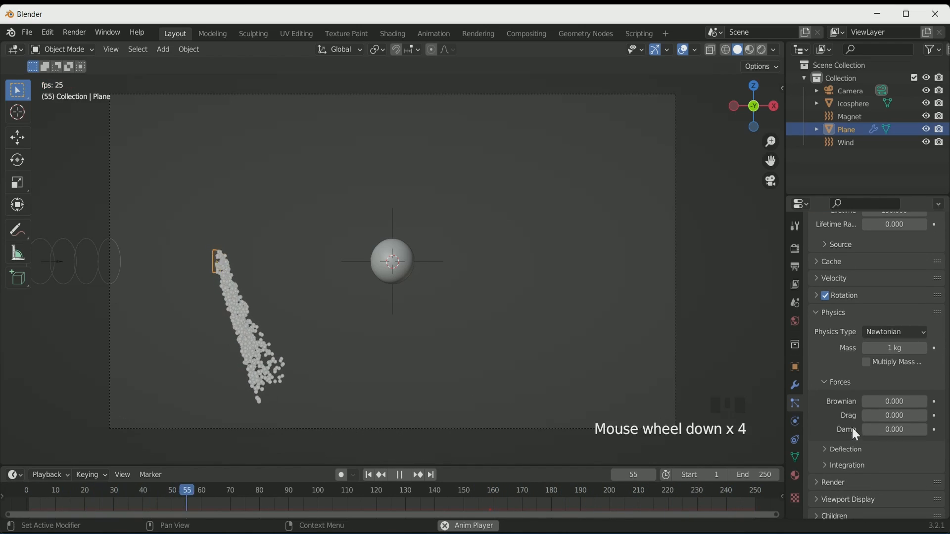
left_click(888, 401)
left_click_drag(888, 401, 939, 415)
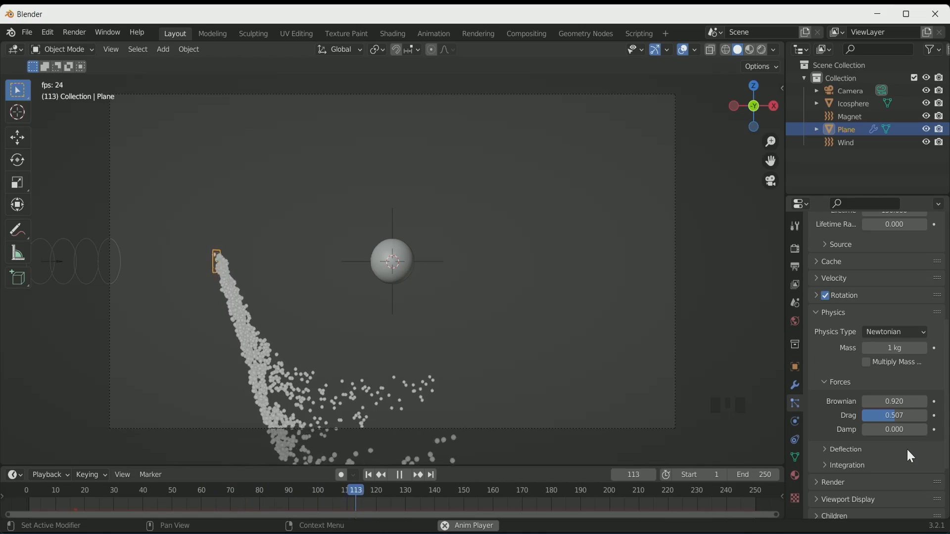
- Examine the particle stream around the sphere from other angles, pause the animation and return to the camera view
middle_click_drag(440, 359, 333, 414)
scroll(448, 400, "up", 5)
middle_click_drag(447, 400, 486, 401)
scroll(331, 460, "down", 3)
key("space")
scroll(319, 311, "down", 1)
middle_click_drag(319, 311, 435, 308)
scroll(434, 307, "down", 1)
key("KP_0")
scroll(631, 335, "up", 1)
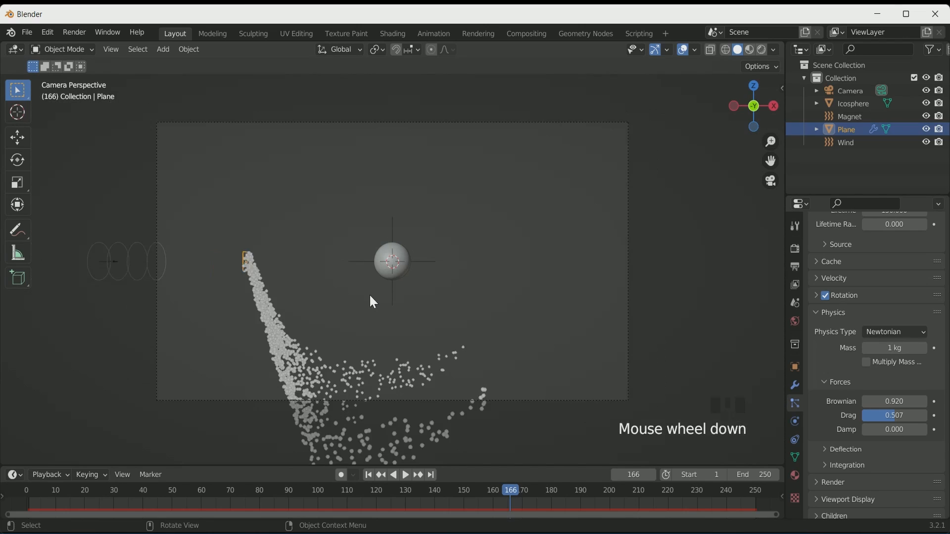
- Add a second ico sphere and offset it to 18.9 m on the X axis, outside the camera frame
left_click(392, 262)
key("shift+a")
mouse_move(269, 53)
left_click(322, 110)
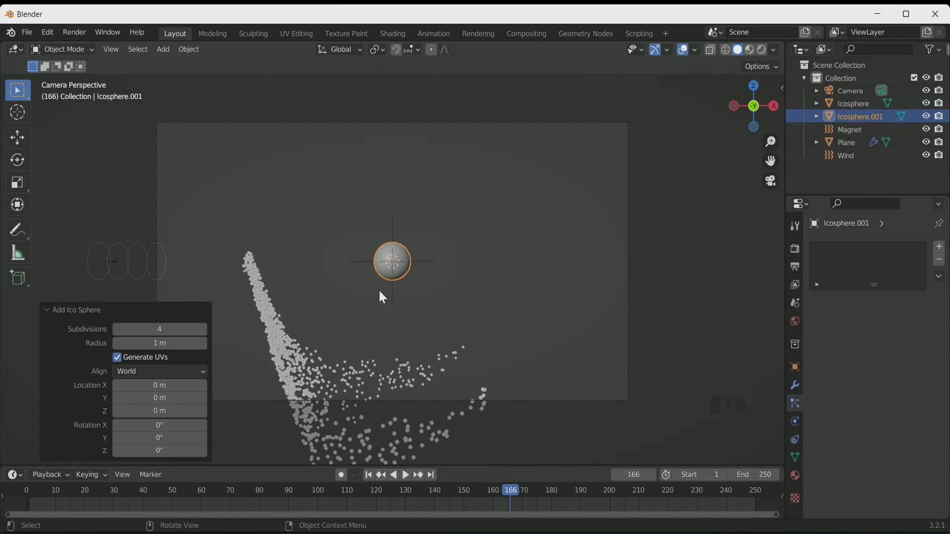
left_click_drag(149, 386, 138, 306)
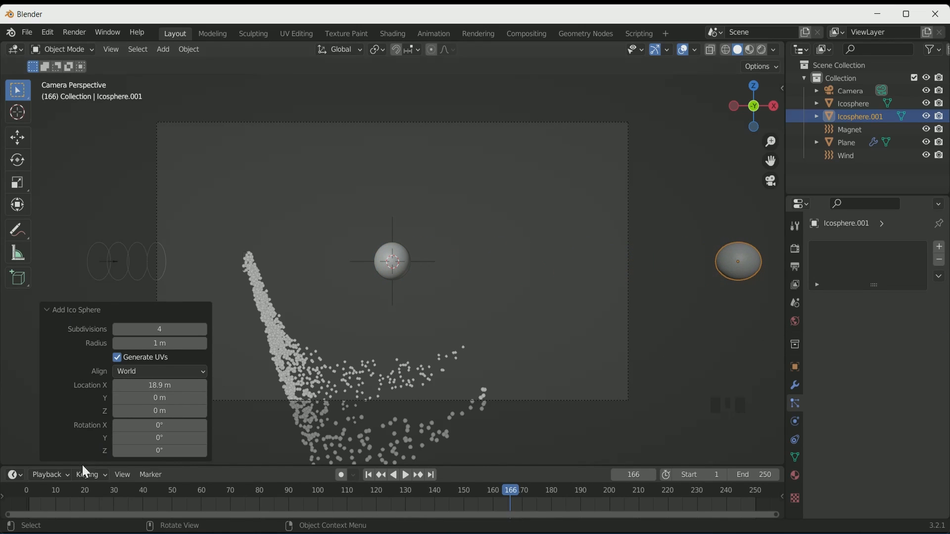
- Set the new ico sphere's subdivisions to 3 and shade it smooth
left_click(114, 330)
left_click(201, 330)
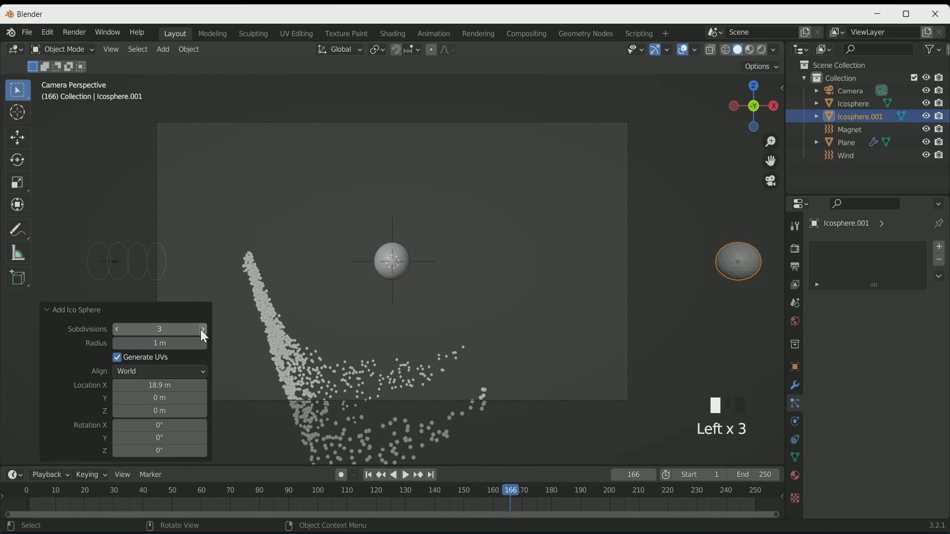
right_click(748, 261)
left_click(742, 260)
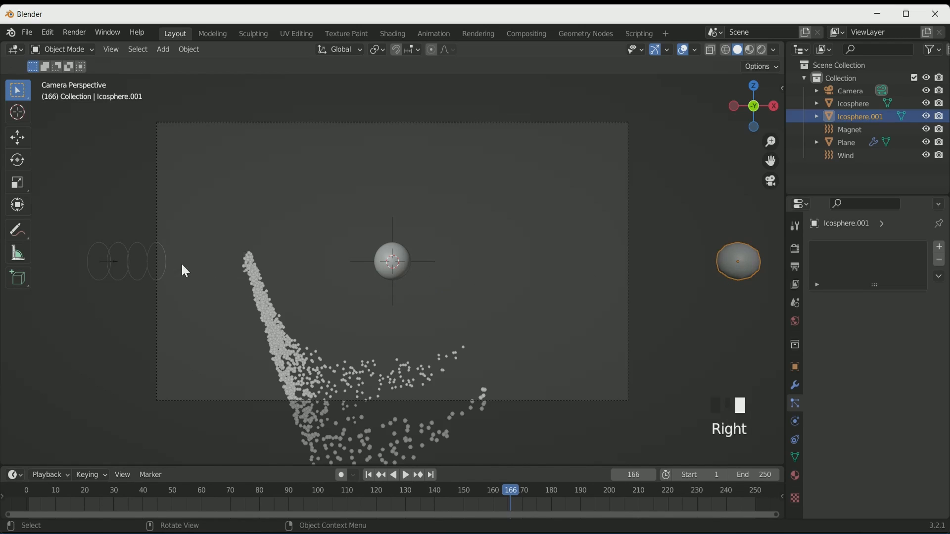
- Render the emitter plane's particles as an object, using the second ico sphere as the instance object
left_click(249, 260)
scroll(861, 415, "down", 12)
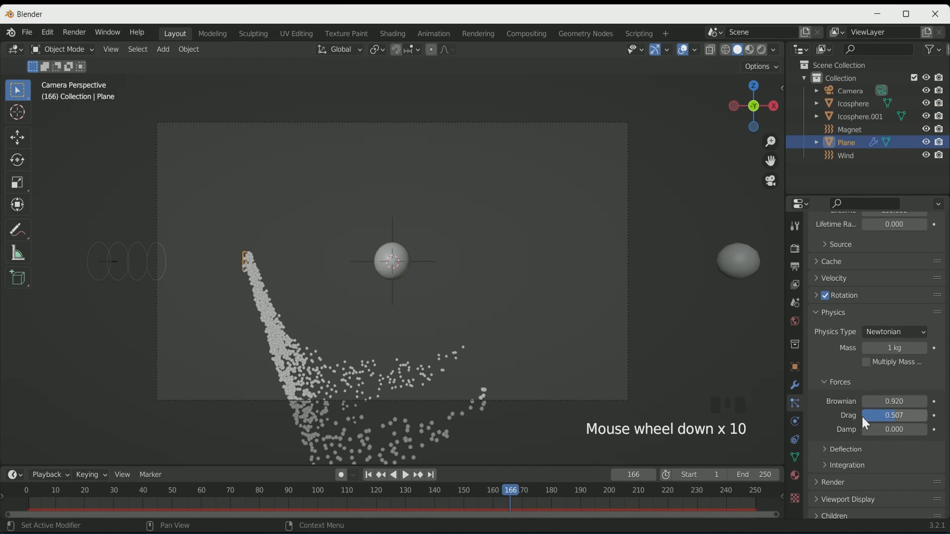
scroll(856, 353, "down", 4)
scroll(839, 396, "down", 5)
left_click_drag(894, 307, 881, 377)
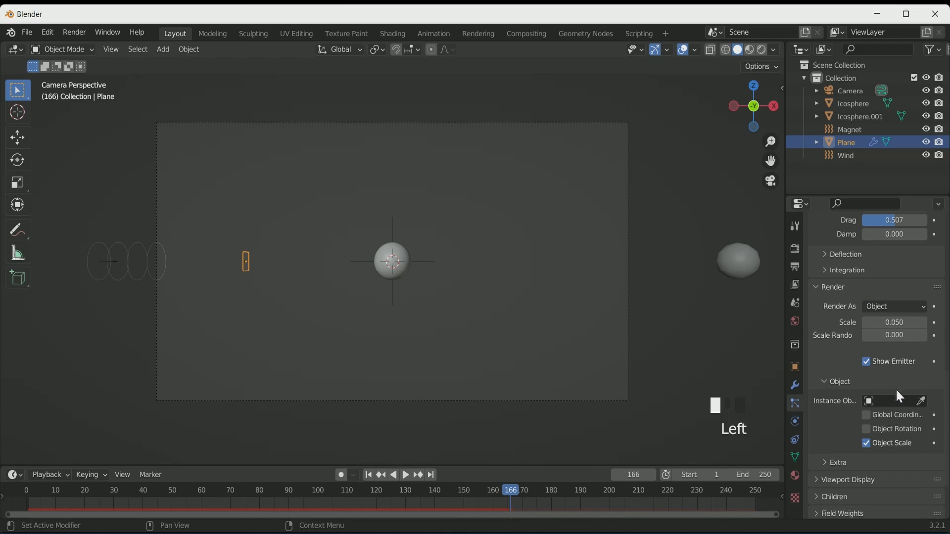
left_click(922, 402)
left_click(749, 259)
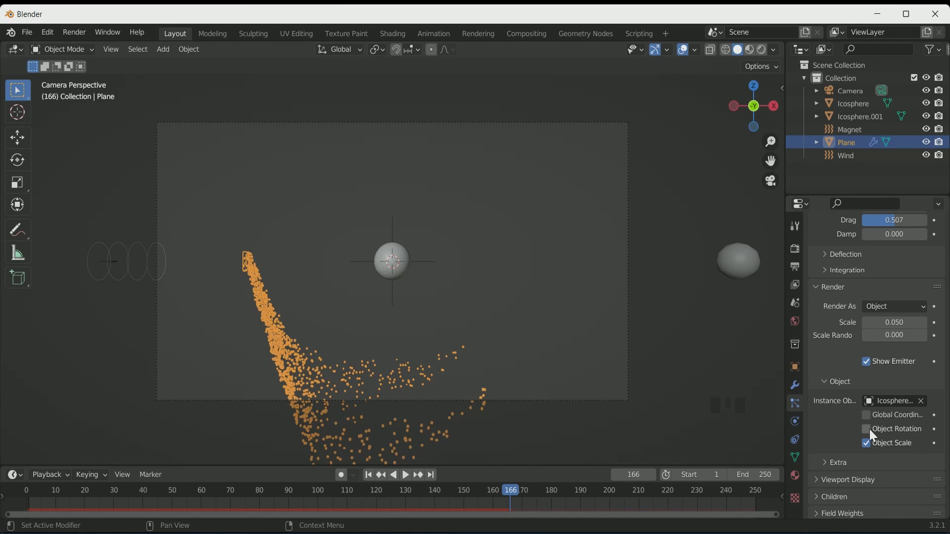
- Turn off Show Emitter in the particle system's viewport display settings
left_click(835, 287)
left_click(839, 411)
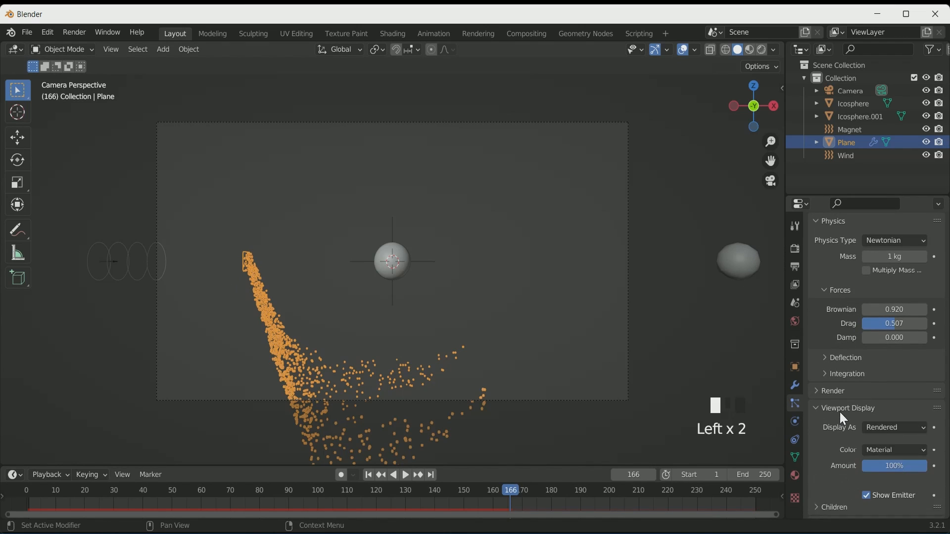
scroll(844, 419, "down", 3)
left_click(866, 434)
left_click(463, 328)
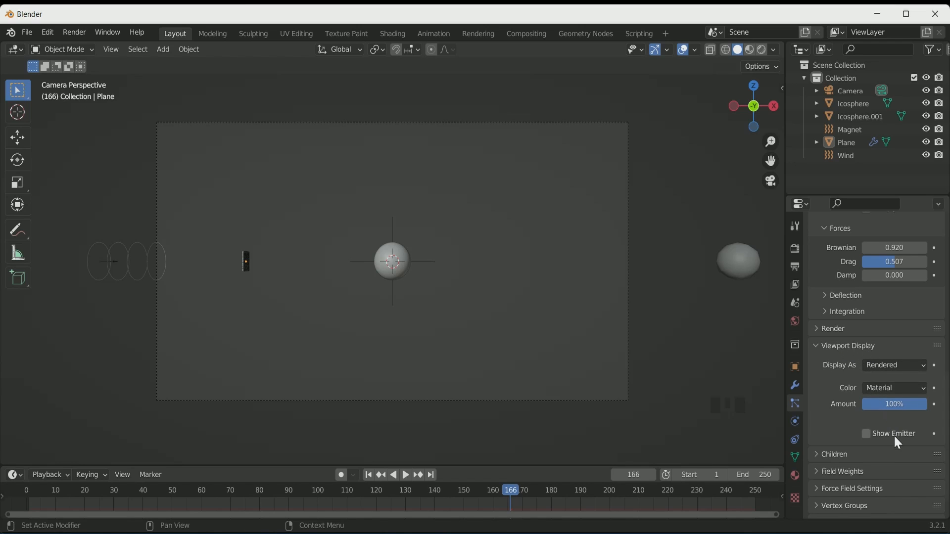
- Turn off Show Emitter in the particle system's render settings
left_click(847, 345)
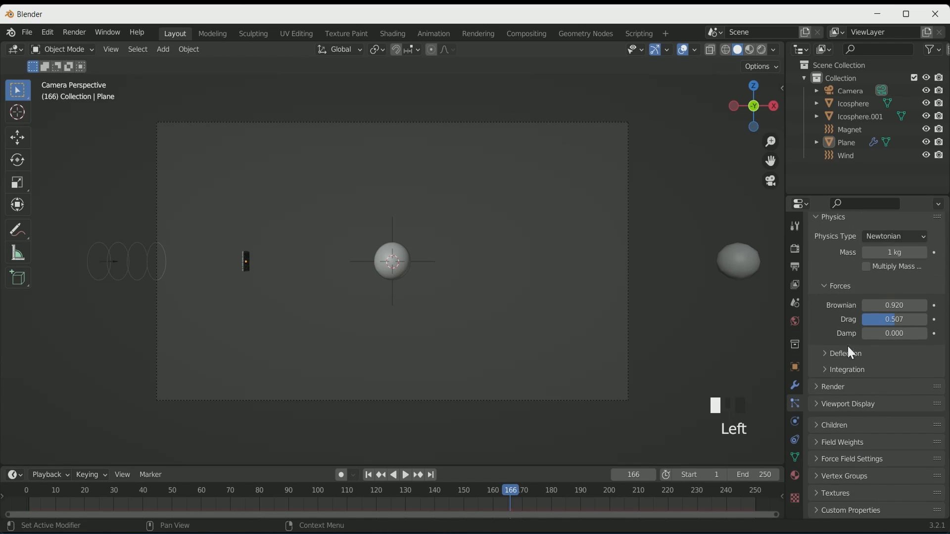
left_click(848, 395)
scroll(858, 409, "down", 2)
scroll(861, 416, "down", 3)
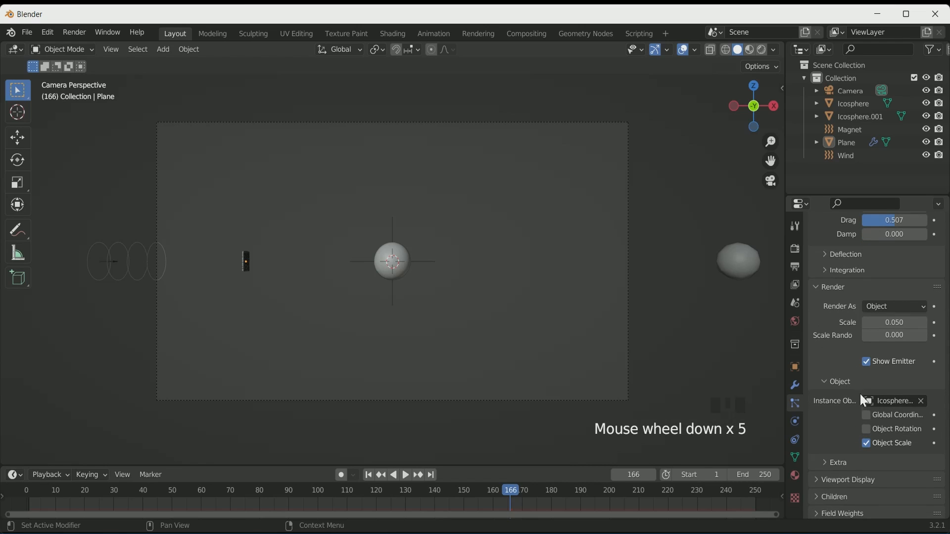
left_click(868, 362)
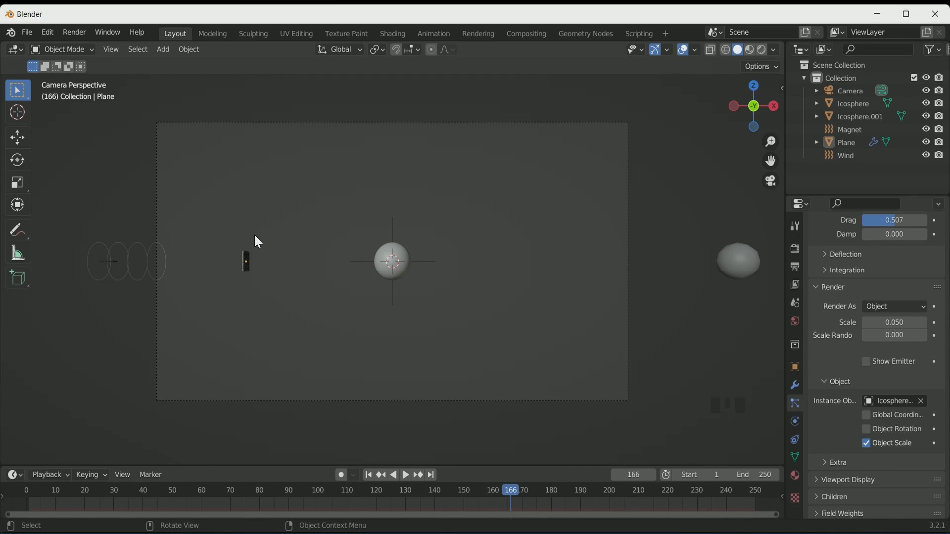
- Play the animation from the first frame to check how the instanced sphere particles flow
left_click(368, 475)
key("space")
scroll(301, 331, "up", 2)
scroll(304, 339, "down", 2)
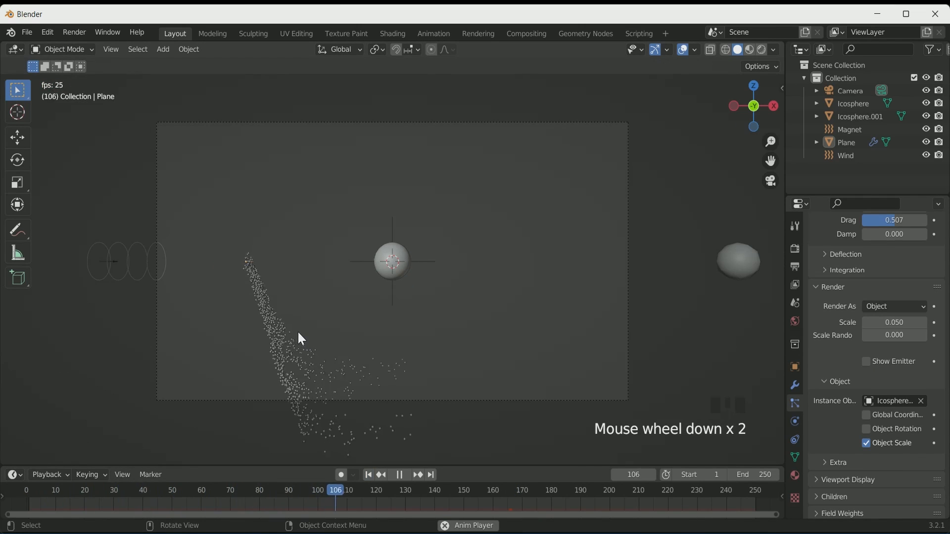
scroll(824, 432, "up", 17)
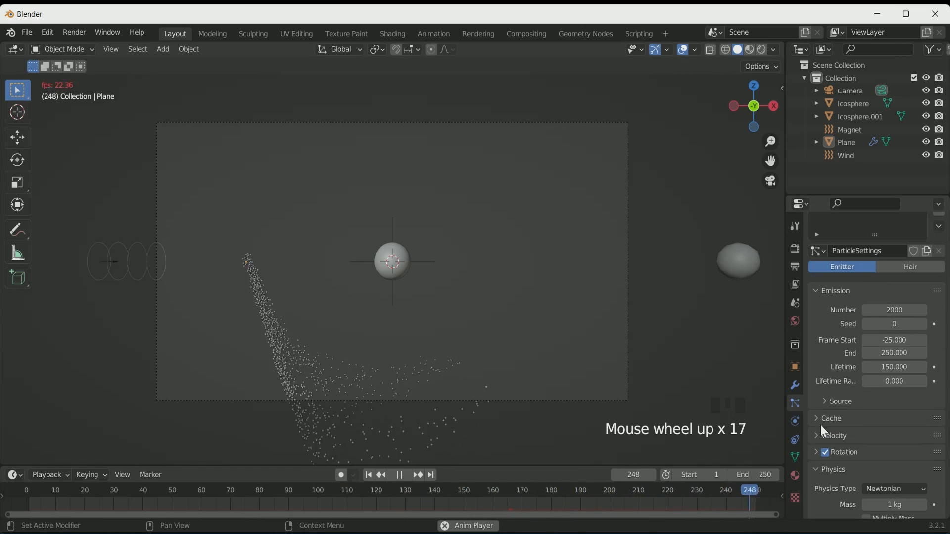
- Set the wind force field's strength to 40
left_click(128, 260)
left_click(795, 385)
left_click_drag(895, 317, 949, 318)
left_click(868, 321)
left_click(868, 320)
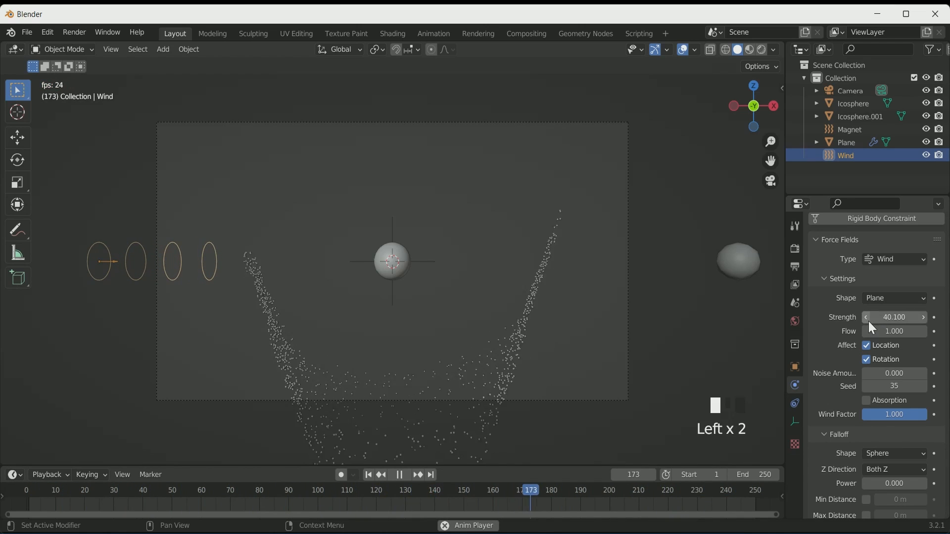
key("space")
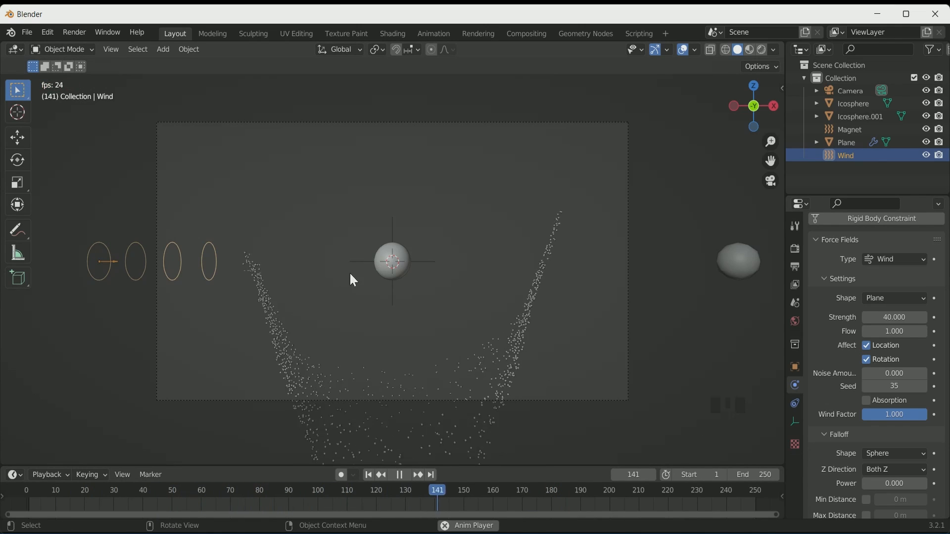
- Set the wind force field's flow to 1.5
left_click(923, 332)
left_click(923, 332)
left_click(923, 332)
left_click(923, 332)
left_click(923, 332)
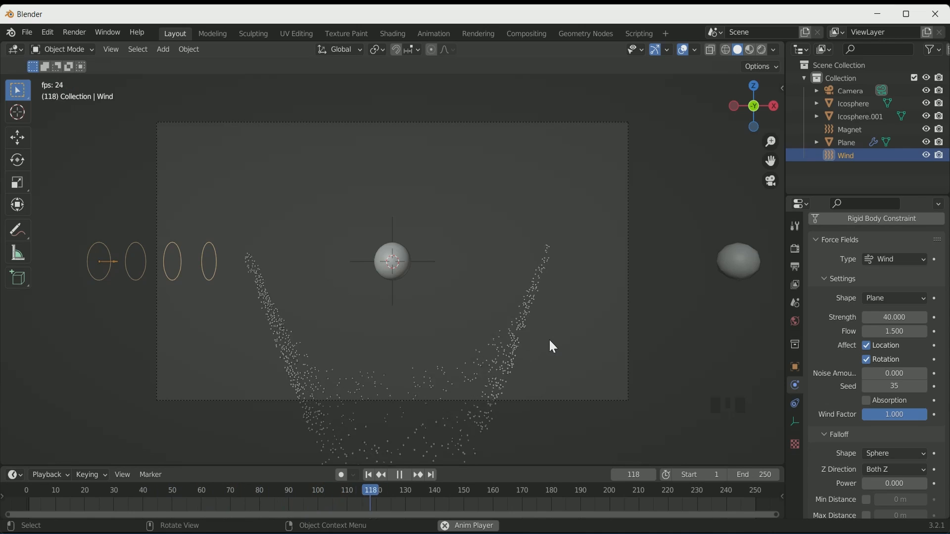
- Pause the animation, select the magnetic force field and examine the particle stream around the sphere from above
key("space")
left_click(394, 246)
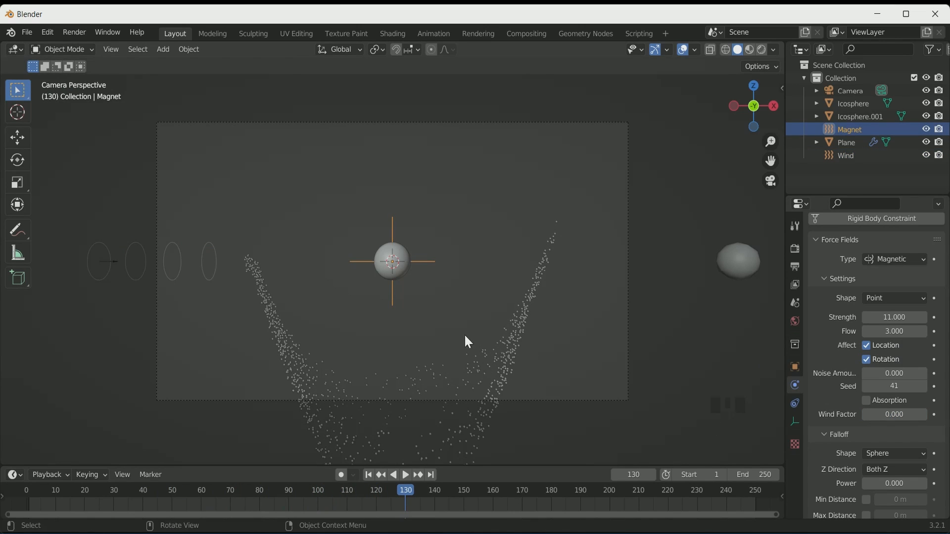
scroll(403, 332, "down", 1)
scroll(409, 324, "up", 1)
scroll(410, 325, "down", 2)
middle_click_drag(411, 326, 444, 467)
scroll(428, 383, "up", 5)
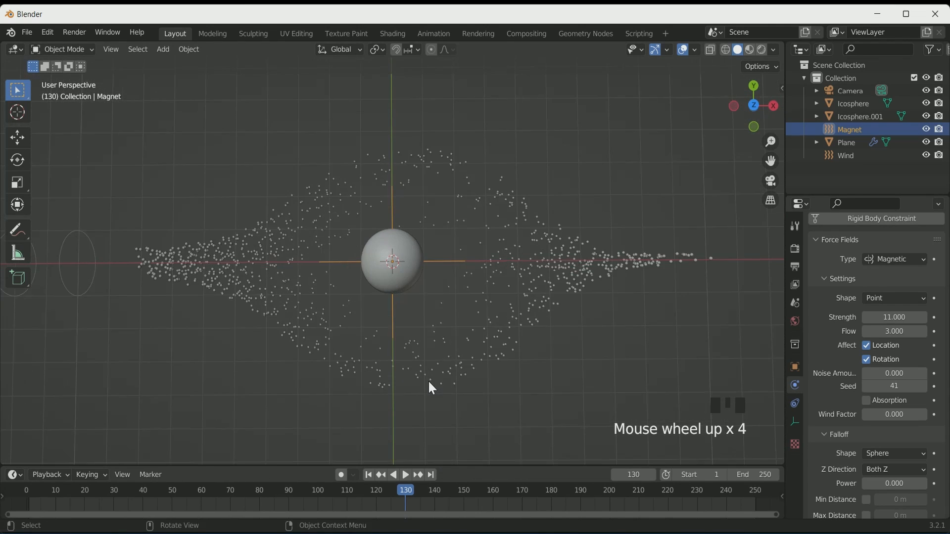
scroll(281, 379, "down", 1)
scroll(409, 171, "down", 3)
scroll(407, 202, "up", 3)
scroll(406, 201, "down", 2)
- Align the camera to the top view so it looks straight down on the sphere
key("KP_9")
key("KP_7")
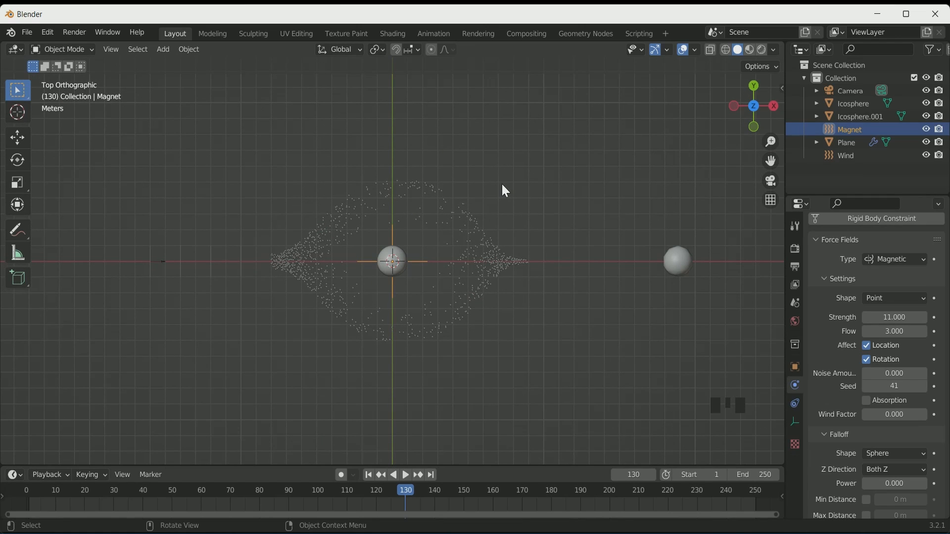
key("ctrl+alt+KP_0")
scroll(502, 188, "up", 2)
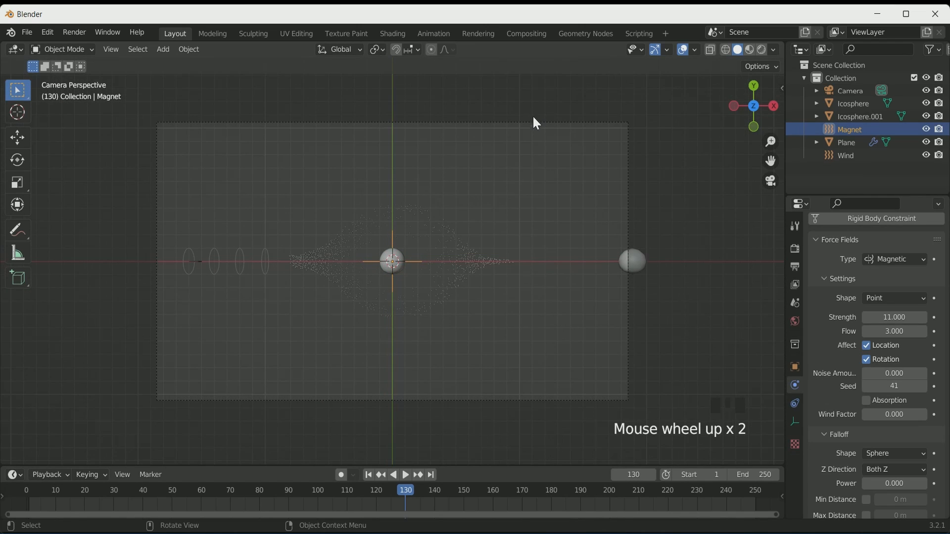
- Set the camera's Z location to 25 m
left_click(853, 91)
scroll(455, 304, "up", 1)
left_click(795, 367)
left_click(896, 313)
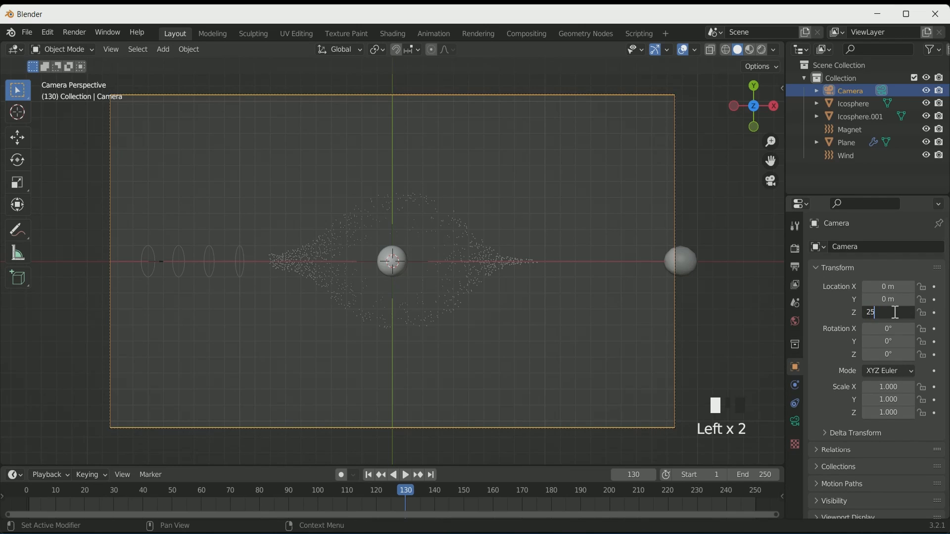
- Check the particle stream by playing from the first frame through the top-down camera, stop playback and select the magnetic force field
left_click(368, 475)
key("space")
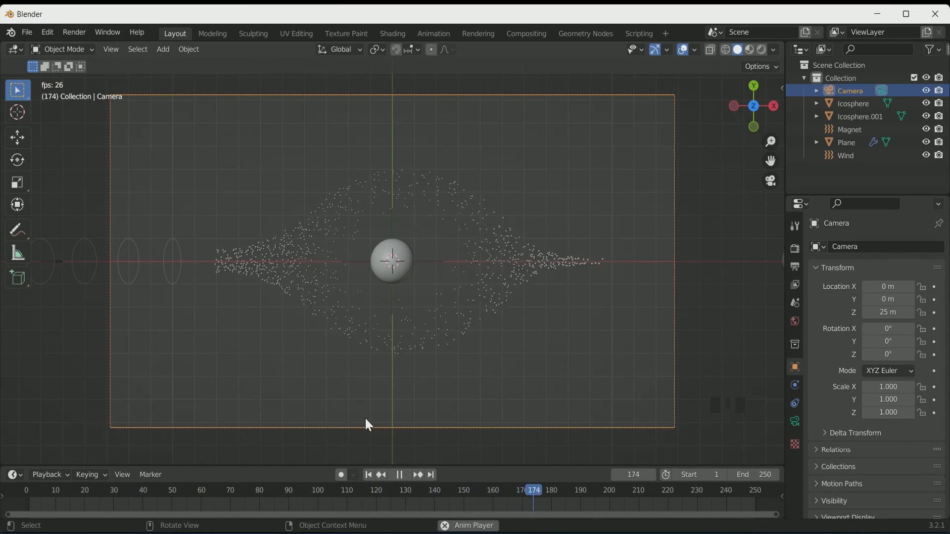
key("space")
left_click(435, 266)
scroll(468, 310, "down", 1)
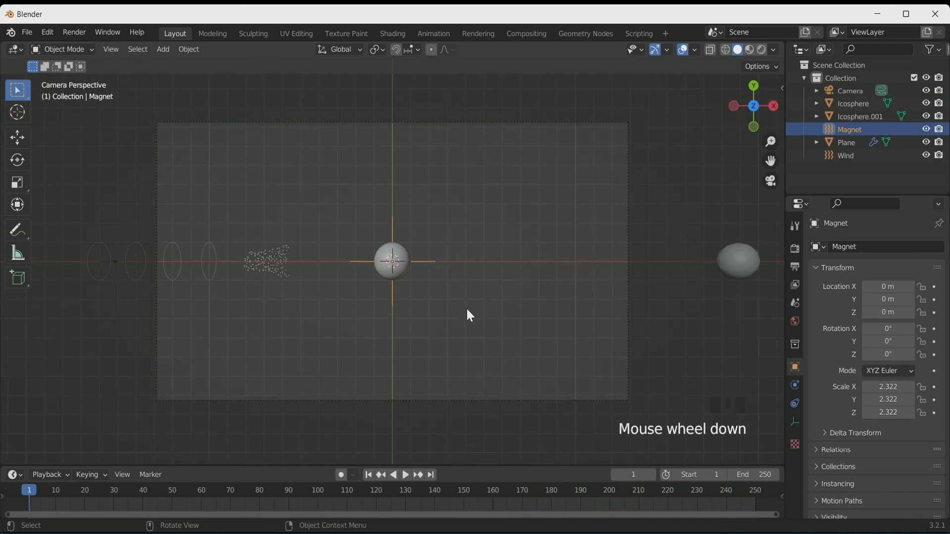
- Set the magnetic force field's Z location to 4.5 m and play the particle animation through the camera
middle_click_drag(471, 316, 489, 297)
left_click_drag(888, 312, 919, 312)
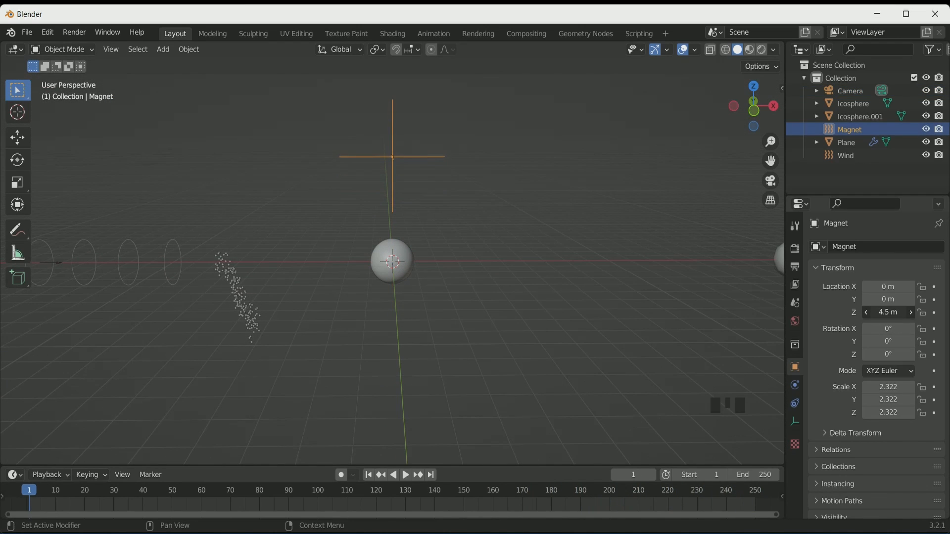
key("Right")
key("KP_0")
key("space")
scroll(361, 289, "up", 2)
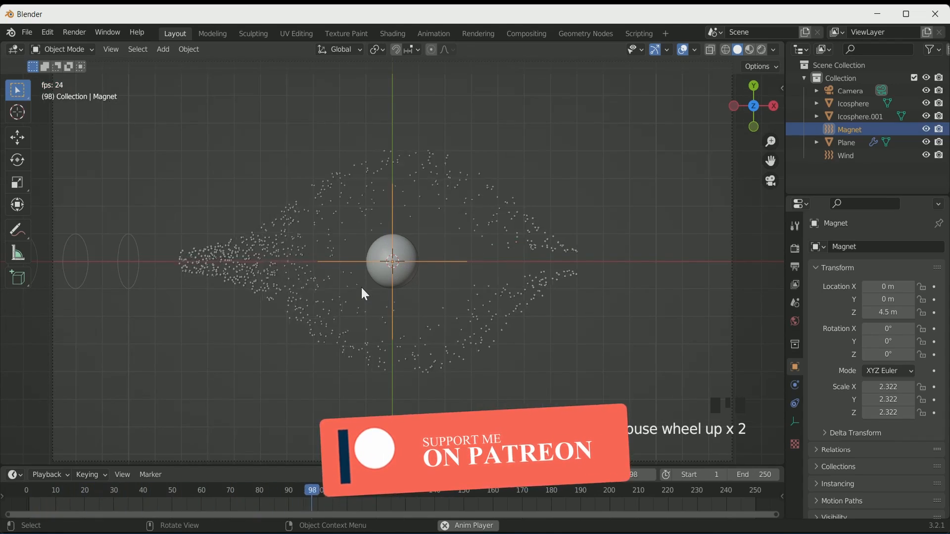
key("space")
key("space")
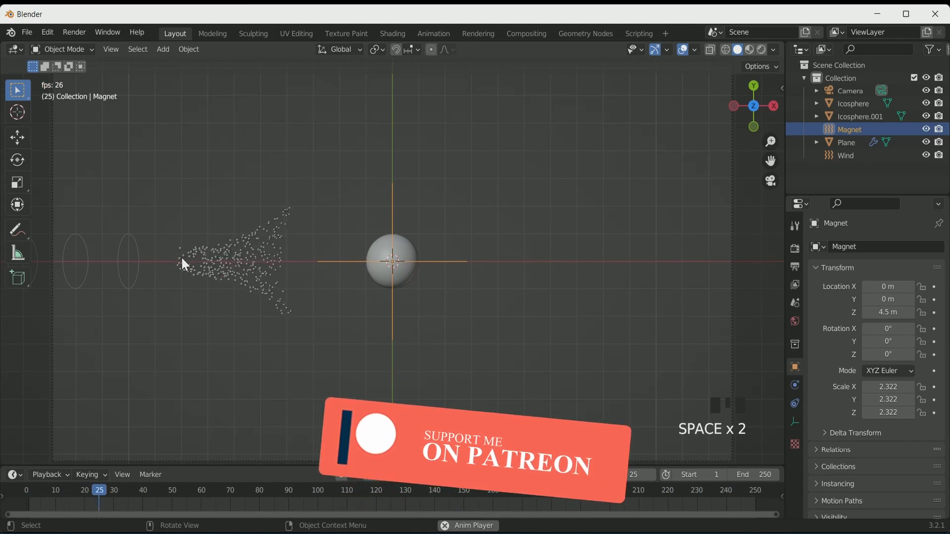
- Add a second magnetic force field at the central sphere and scale it to about 1.43
middle_click_drag(182, 257, 409, 230)
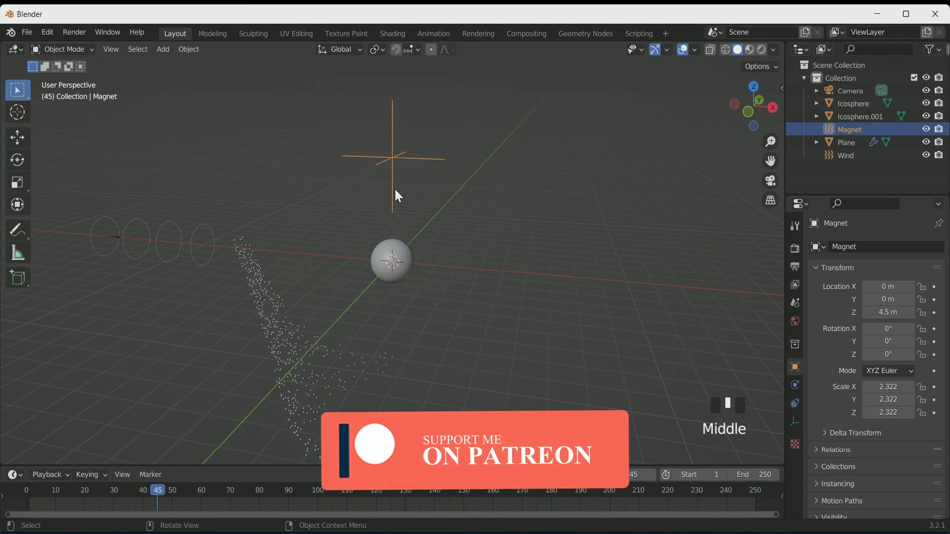
key("shift+a")
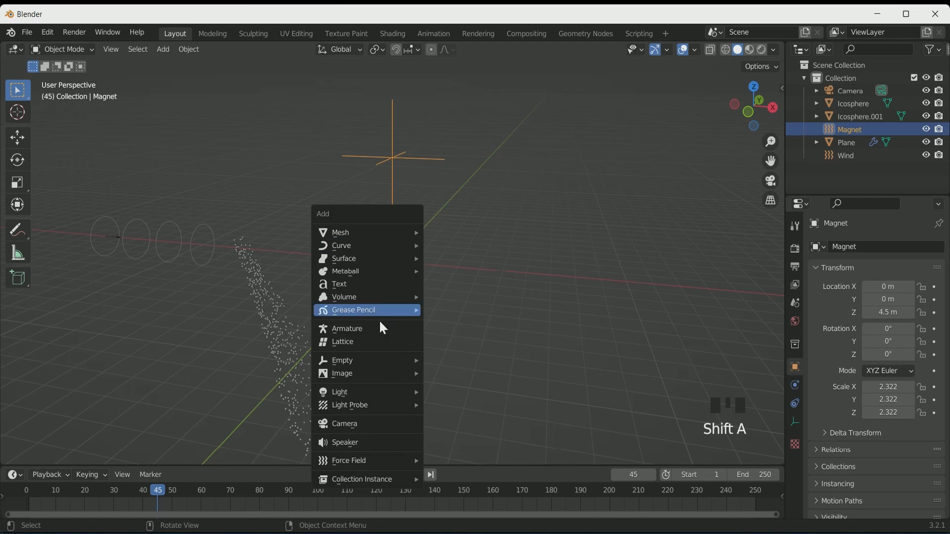
mouse_move(421, 464)
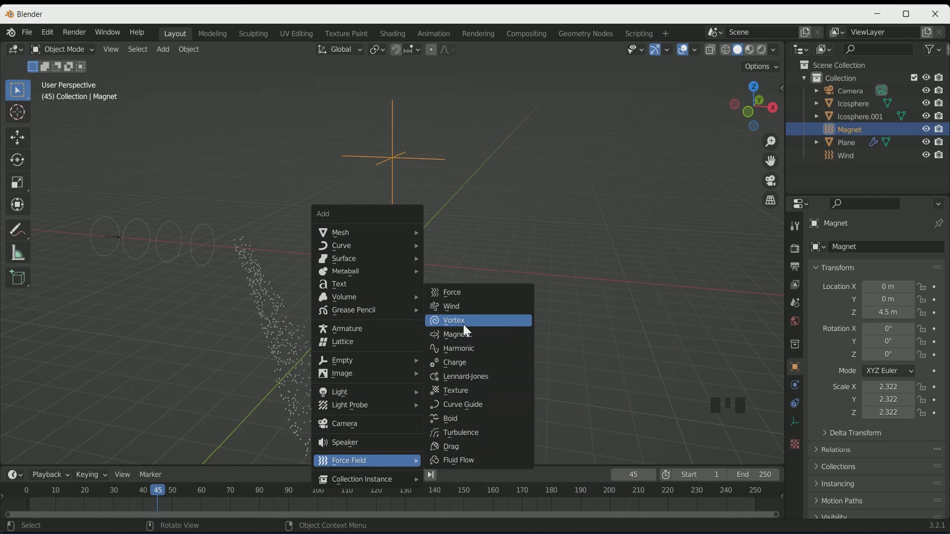
left_click(472, 334)
key("s")
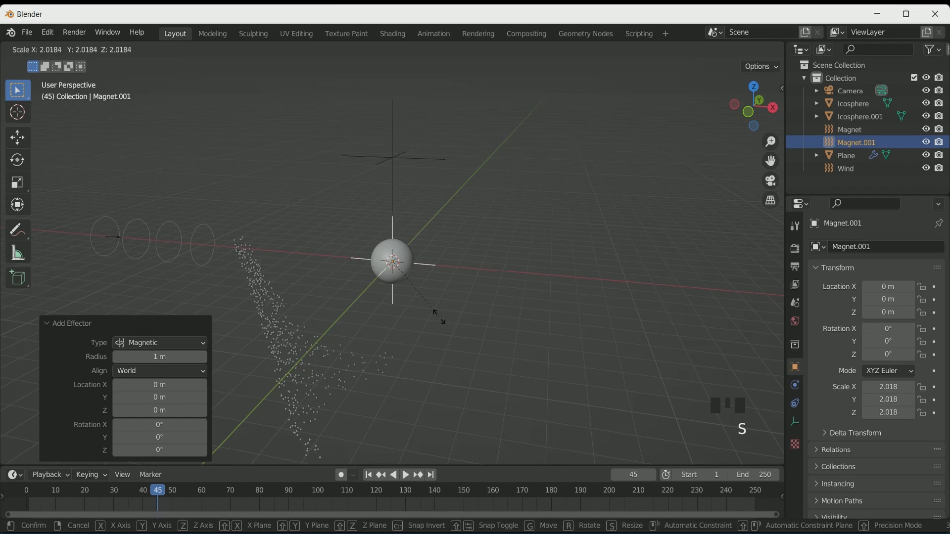
left_click(423, 304)
- Set the second magnetic force field's strength to 1.900 and return to the first frame
left_click(794, 385)
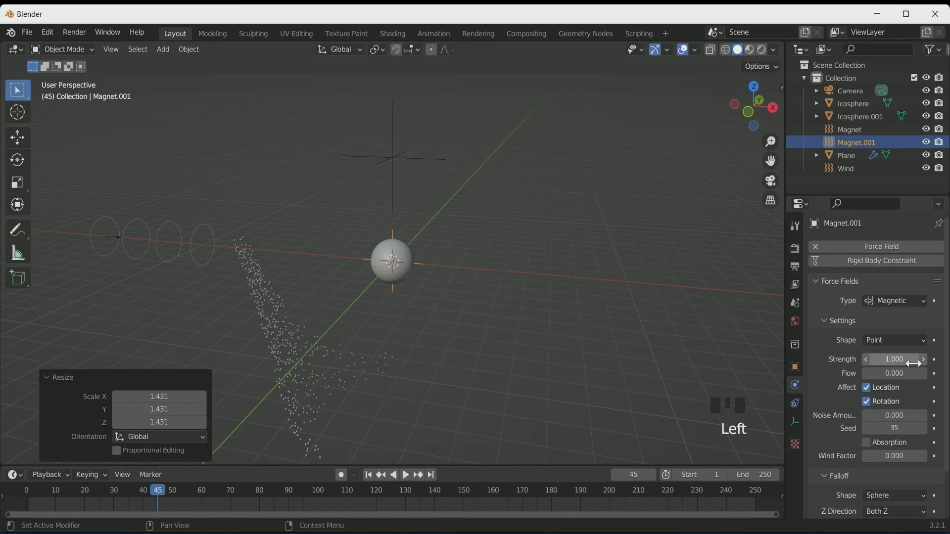
left_click(368, 475)
left_click_drag(923, 361, 942, 361)
left_click(369, 475)
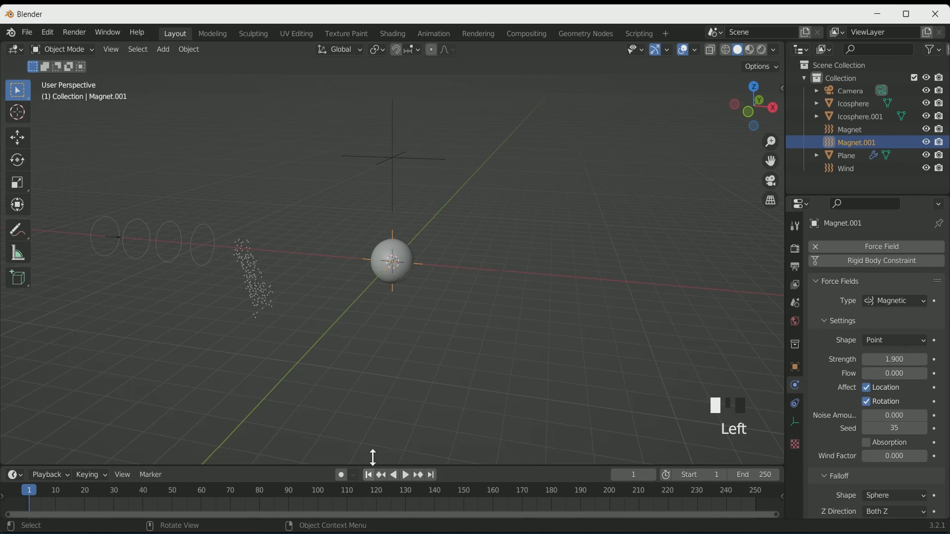
- Play the particle stream through the camera, stop it, and review the settings of the wind and both magnetic force fields
key("KP_0")
key("space")
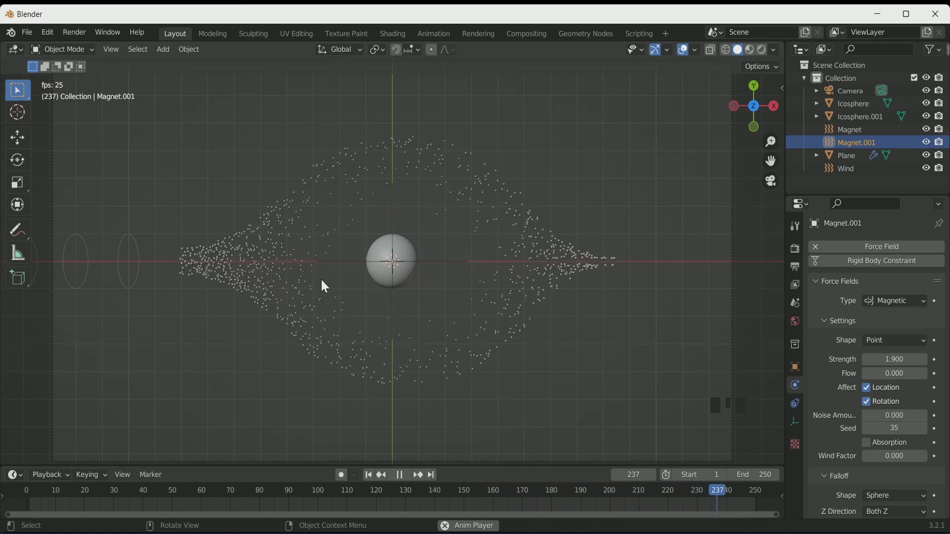
key("space")
left_click(836, 169)
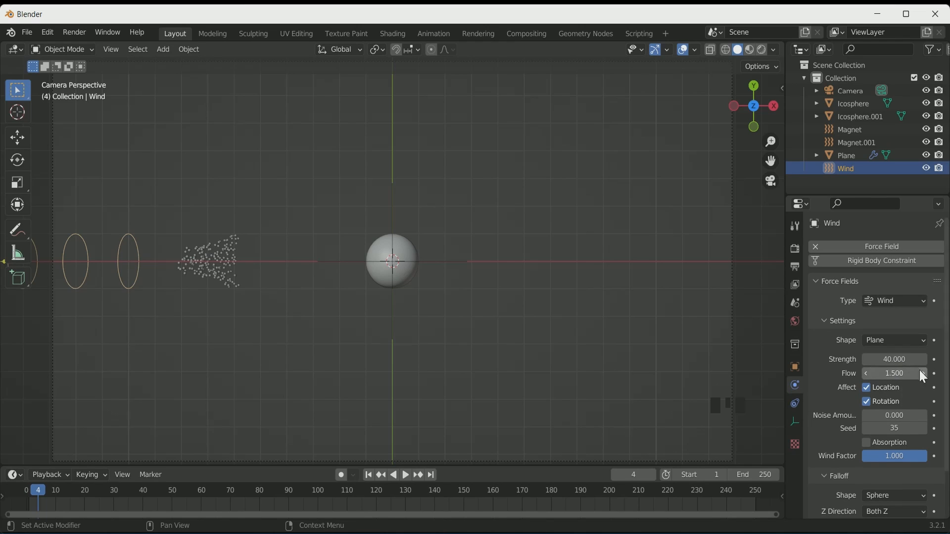
left_click(843, 142)
left_click(847, 129)
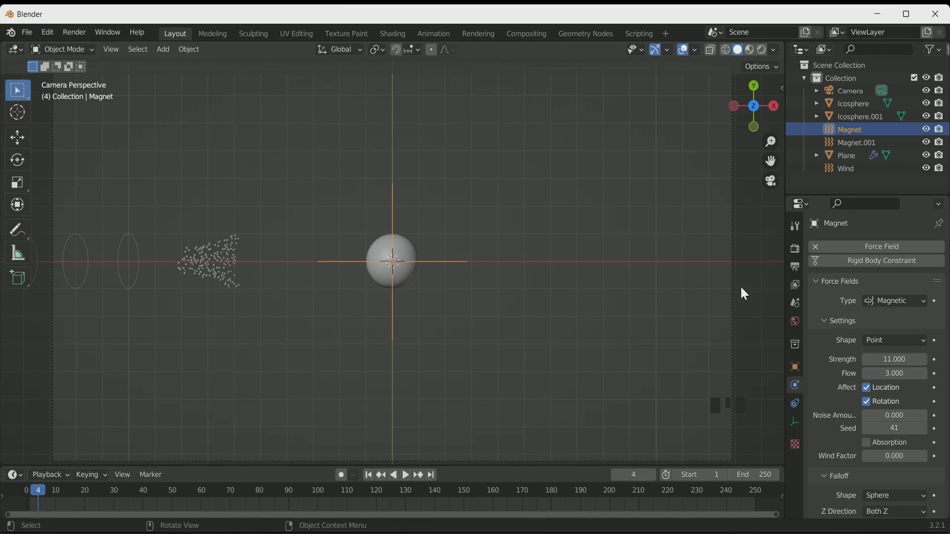
- Set the emitter plane's particle render scale to 0.060 and its scale randomness to 0.537
left_click(215, 261)
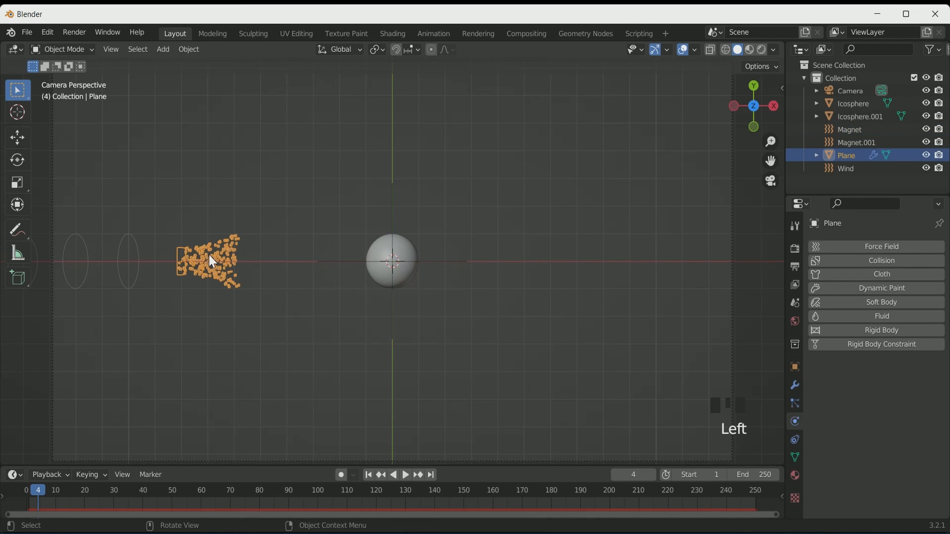
left_click(796, 476)
left_click(795, 404)
scroll(888, 447, "down", 17)
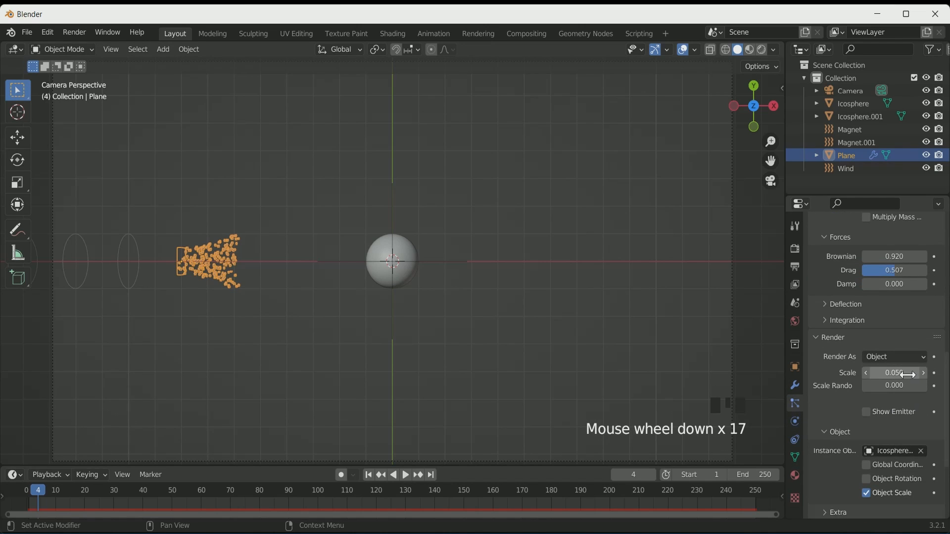
left_click(928, 380)
left_click(568, 361)
scroll(340, 375, "up", 2)
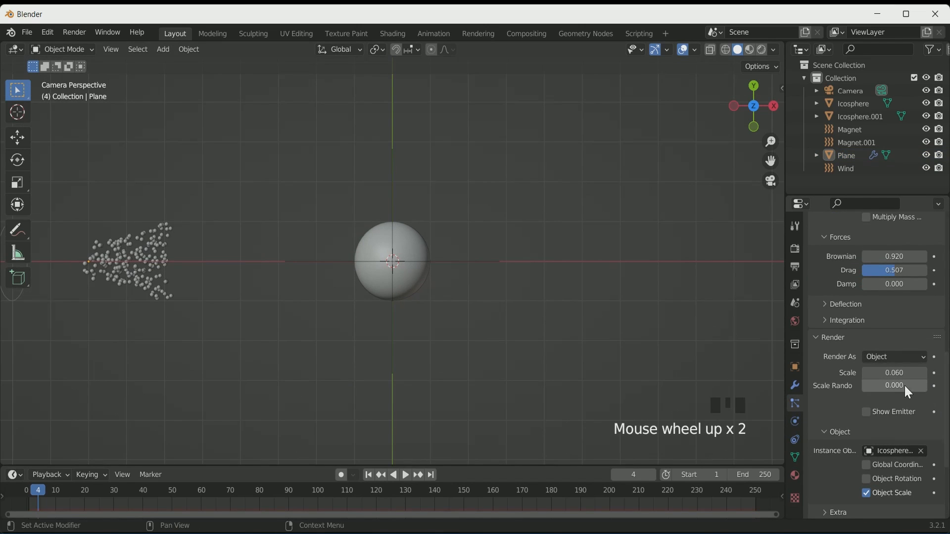
left_click_drag(906, 386, 923, 386)
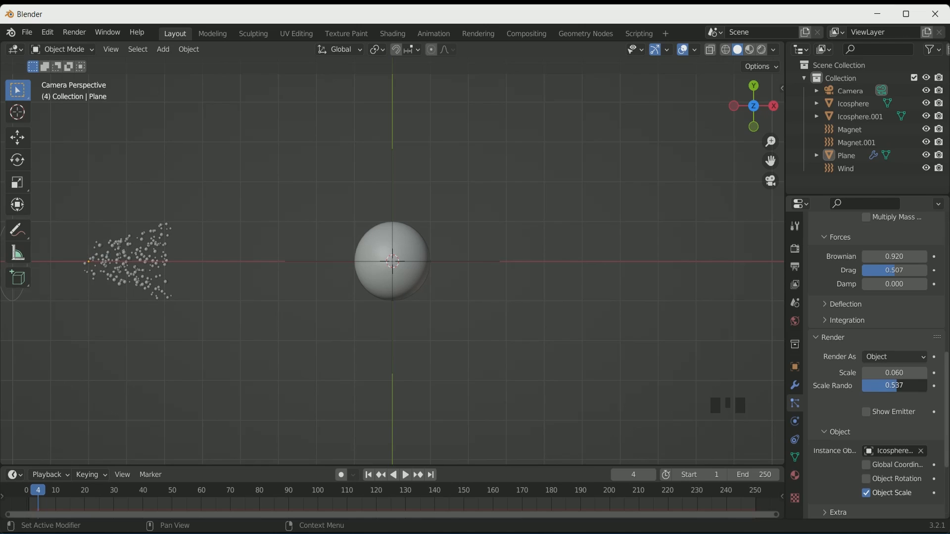
left_click(369, 476)
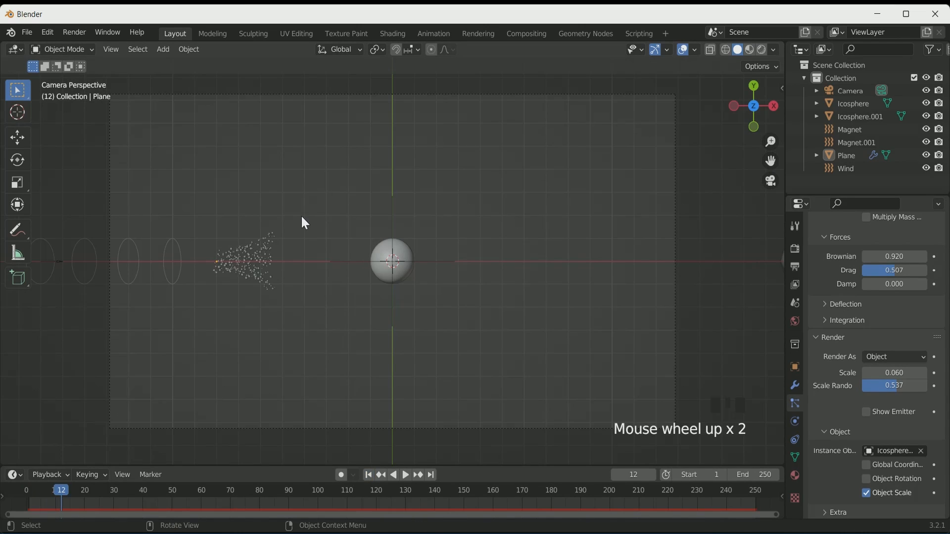
- Add a new 2 m plane at the origin and rotate it 90° around Y
scroll(301, 216, "down", 1)
key("shift+a")
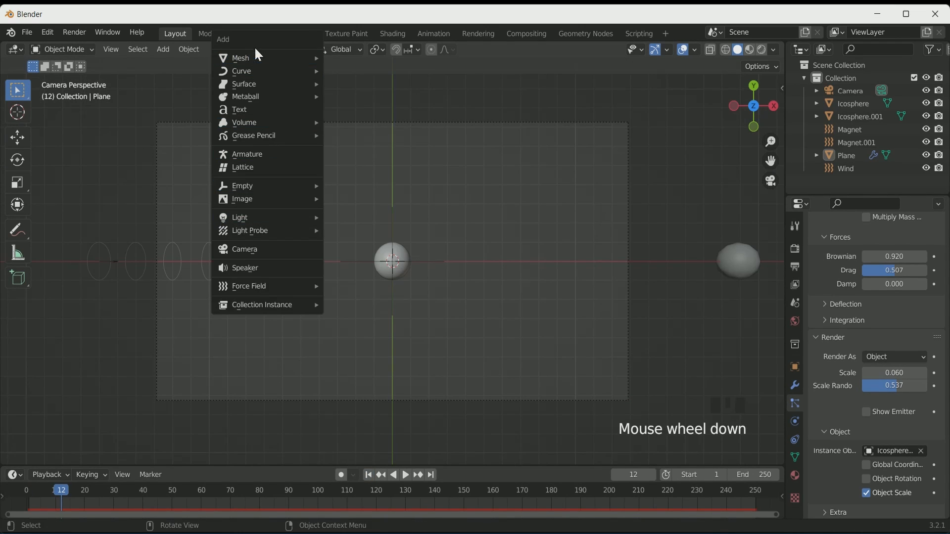
mouse_move(277, 58)
left_click(370, 63)
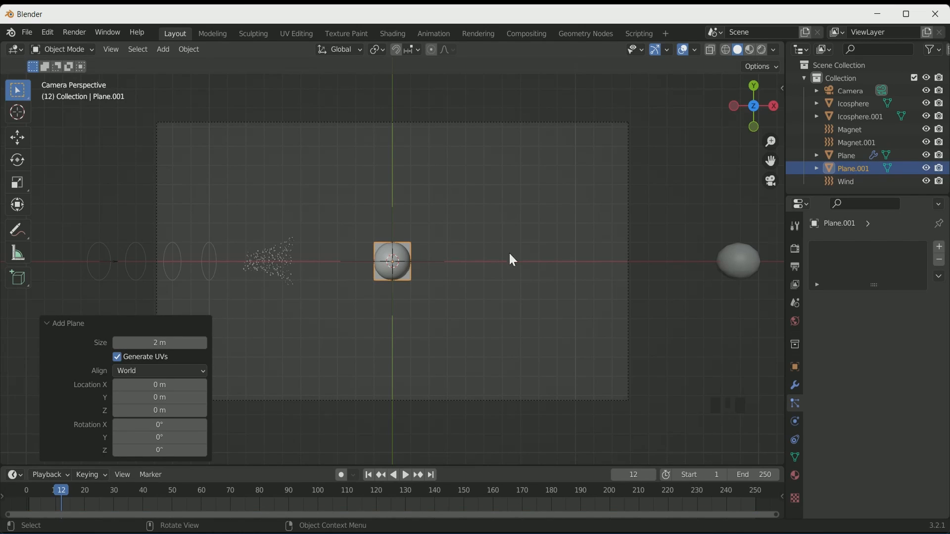
left_click(795, 367)
left_click(889, 342)
key("Return")
middle_click_drag(614, 292, 556, 228)
scroll(556, 229, "up", 1)
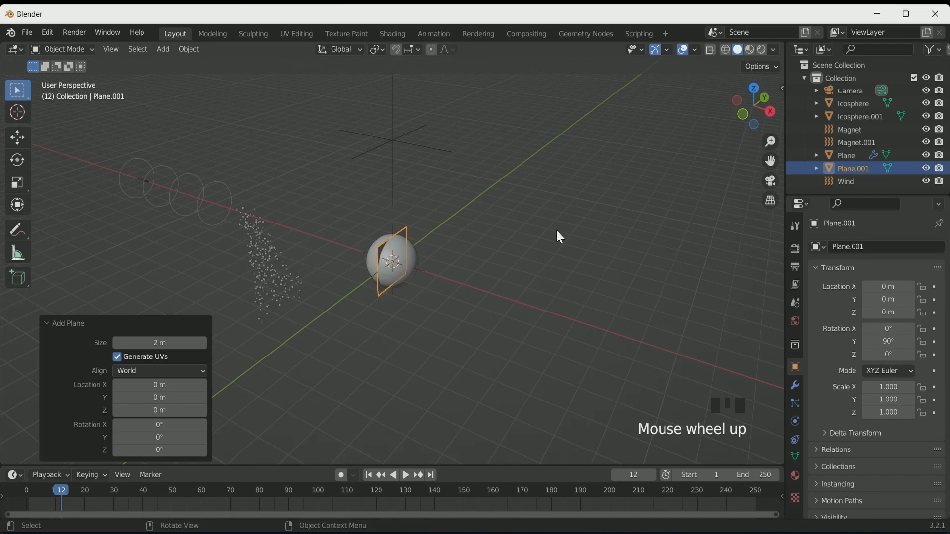
- In camera view, move the new plane to X -37.42 m and Z -44.56 m and set its Y scale to 21.540
key("KP_0")
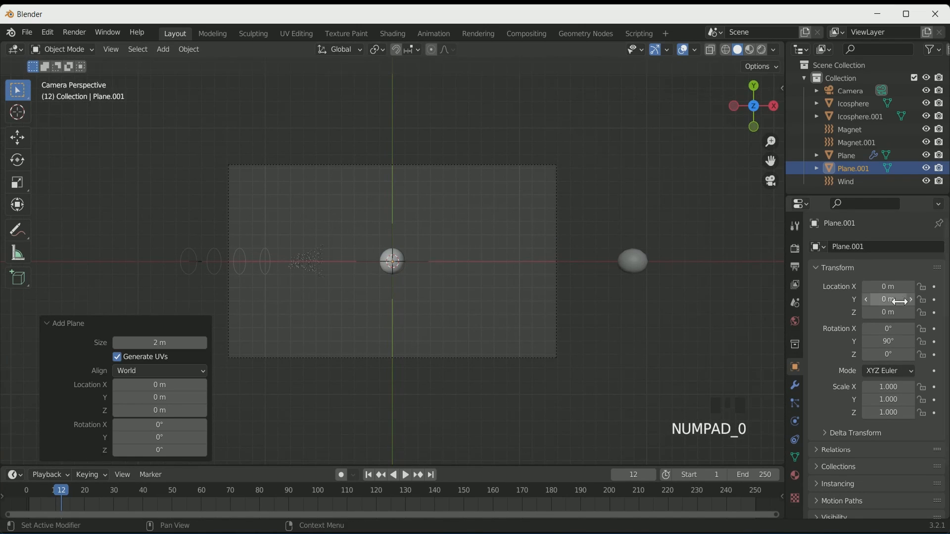
left_click_drag(896, 287, 849, 287)
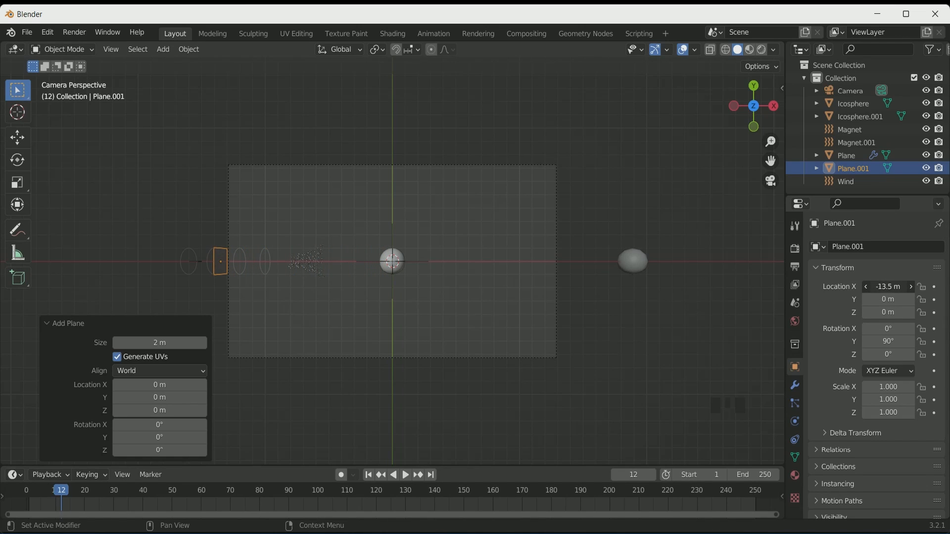
left_click_drag(888, 312, 865, 312)
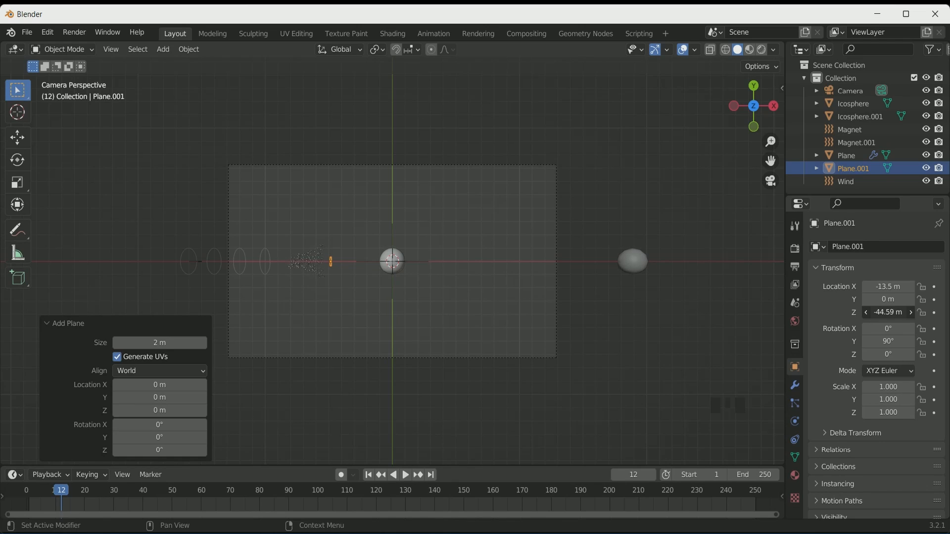
left_click_drag(888, 287, 867, 287)
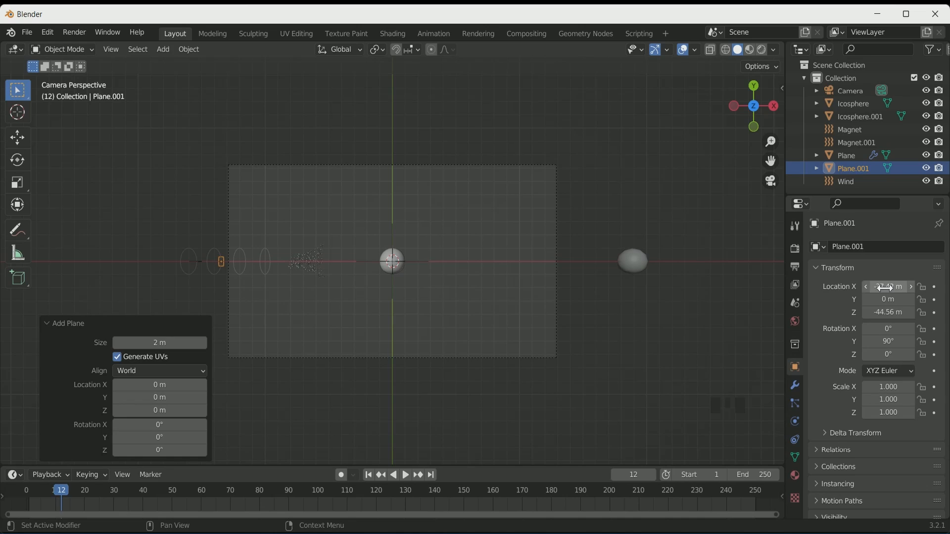
left_click_drag(888, 400, 911, 400)
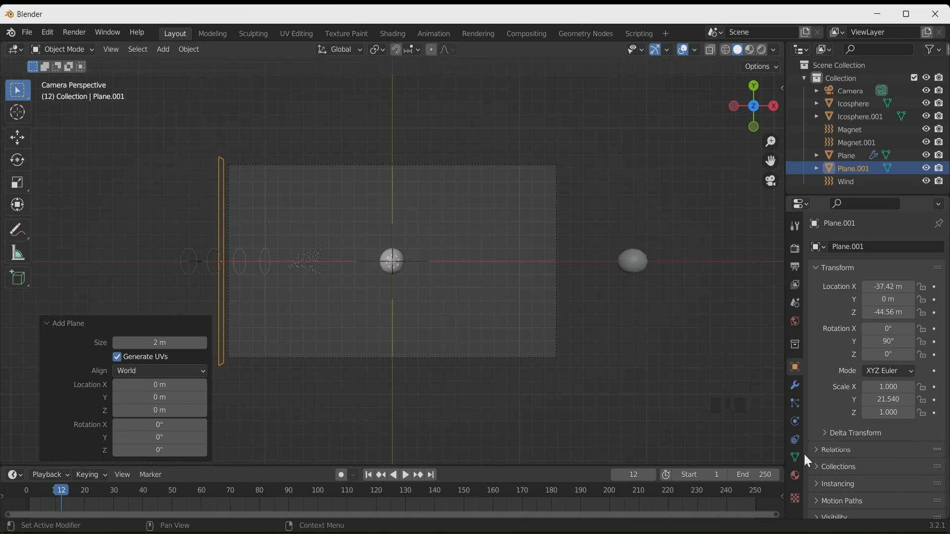
- Add a particle system of type Hair to the new plane
left_click(795, 405)
left_click(940, 247)
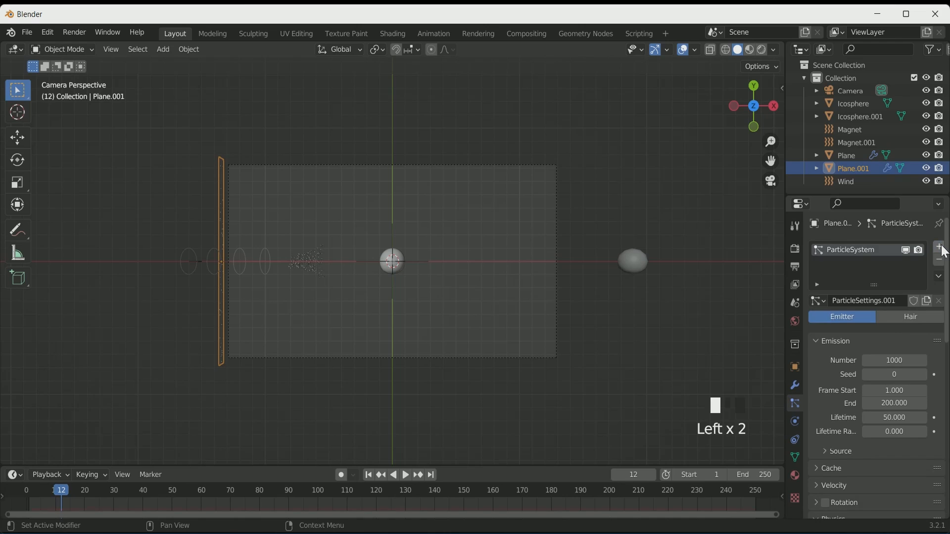
left_click(916, 318)
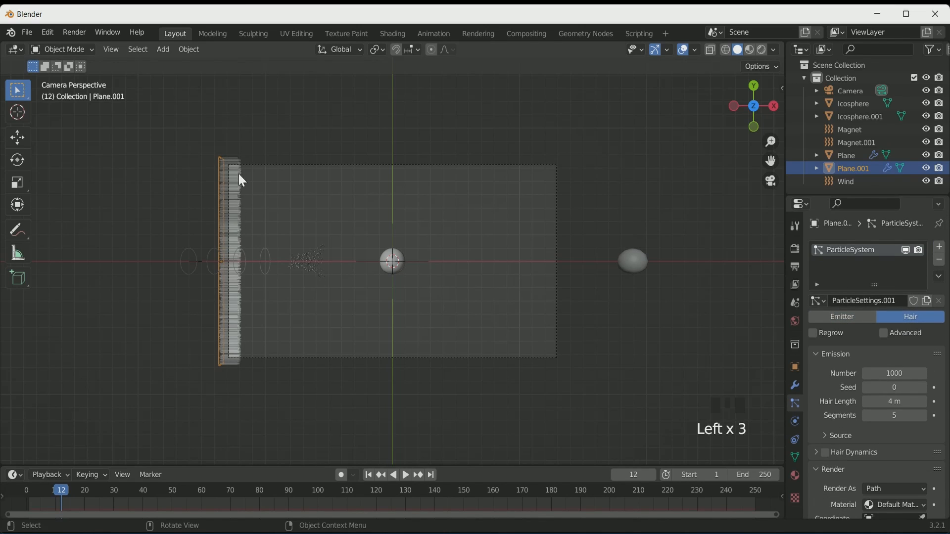
- Set the hair length to 75 m so the strands span the camera frame
left_click_drag(886, 401, 910, 402)
left_click(888, 407)
type("50")
key("Return")
left_click_drag(886, 407, 893, 407)
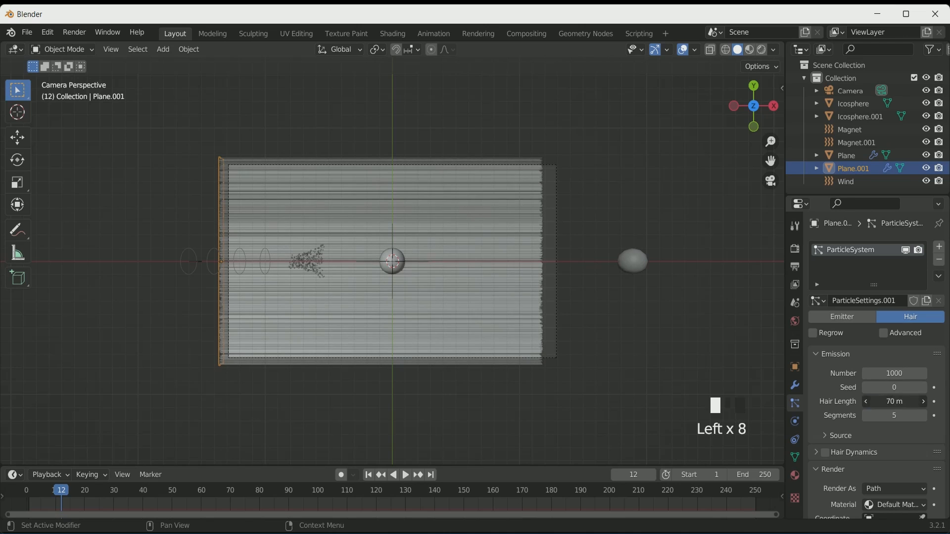
key("Return")
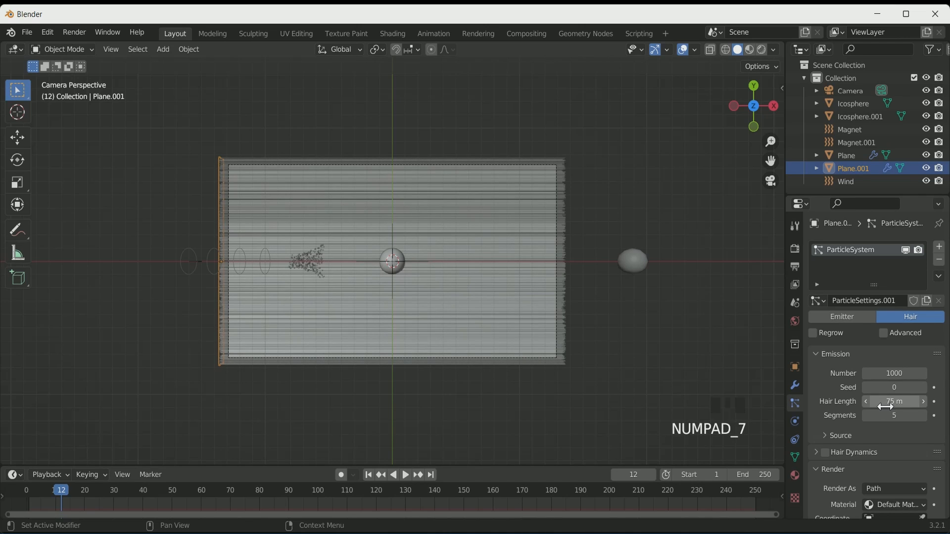
scroll(509, 378, "up", 6)
scroll(511, 383, "down", 5)
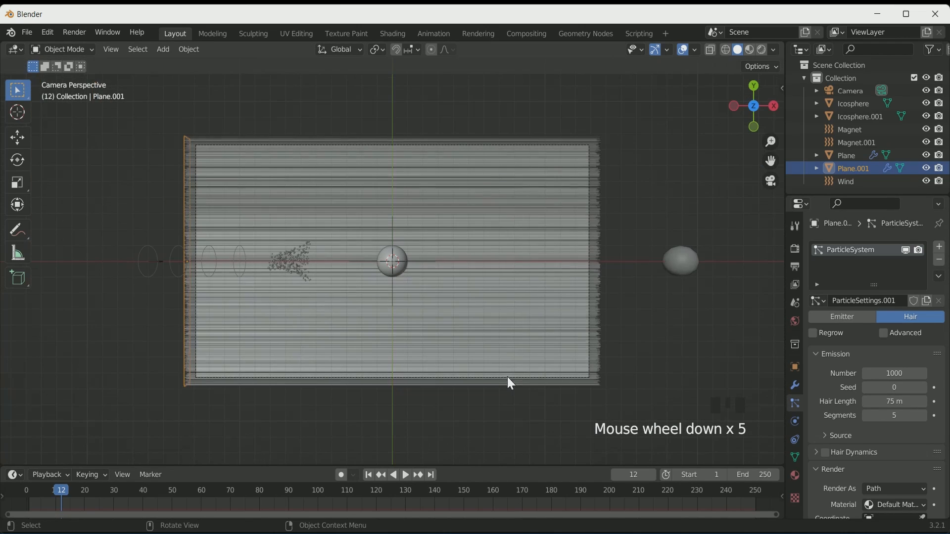
- Switch to the Shading workspace, look through the camera and hide the hair plane in the viewport
left_click(393, 33)
scroll(509, 245, "up", 2)
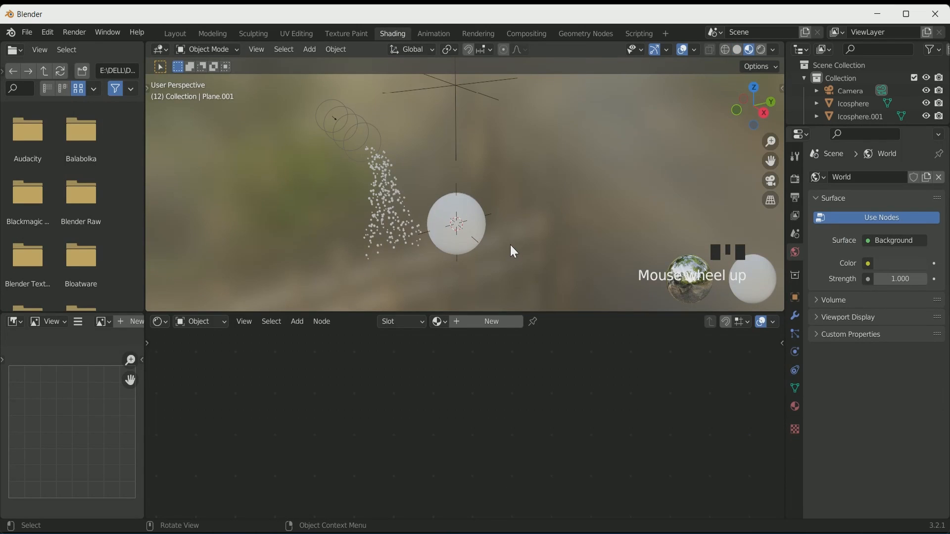
key("KP_0")
scroll(509, 244, "up", 3)
scroll(510, 246, "down", 2)
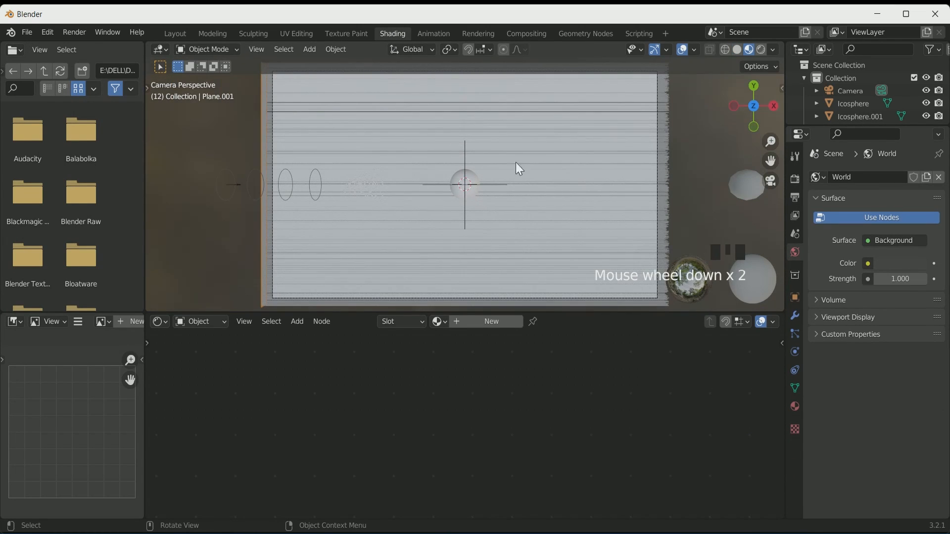
scroll(928, 104, "down", 3)
left_click(927, 101)
scroll(418, 204, "up", 1)
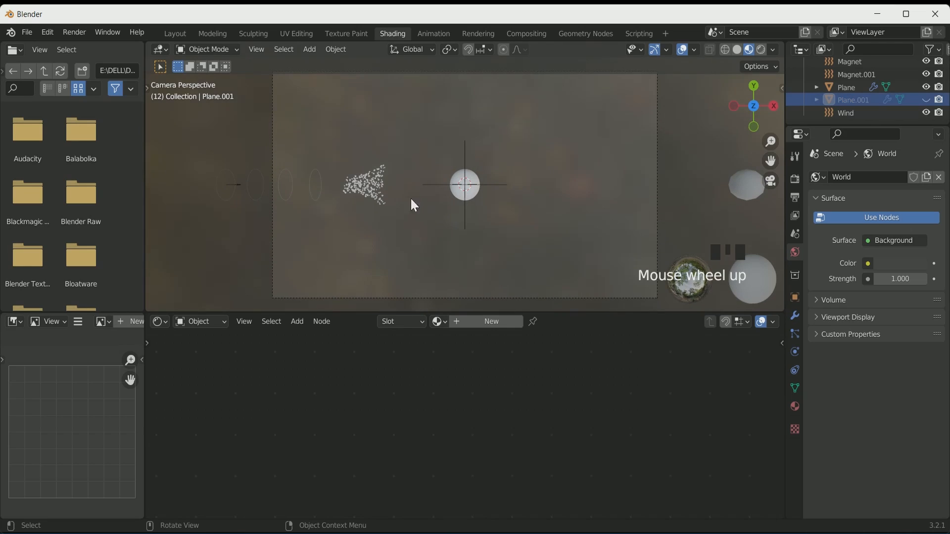
- Give the off-camera particle sphere a new material named Particles
left_click(367, 177)
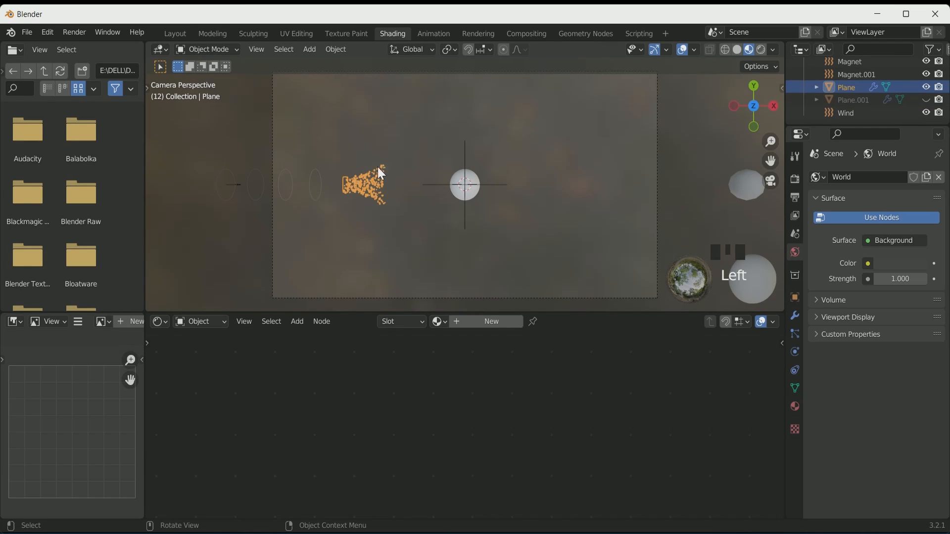
left_click(753, 186)
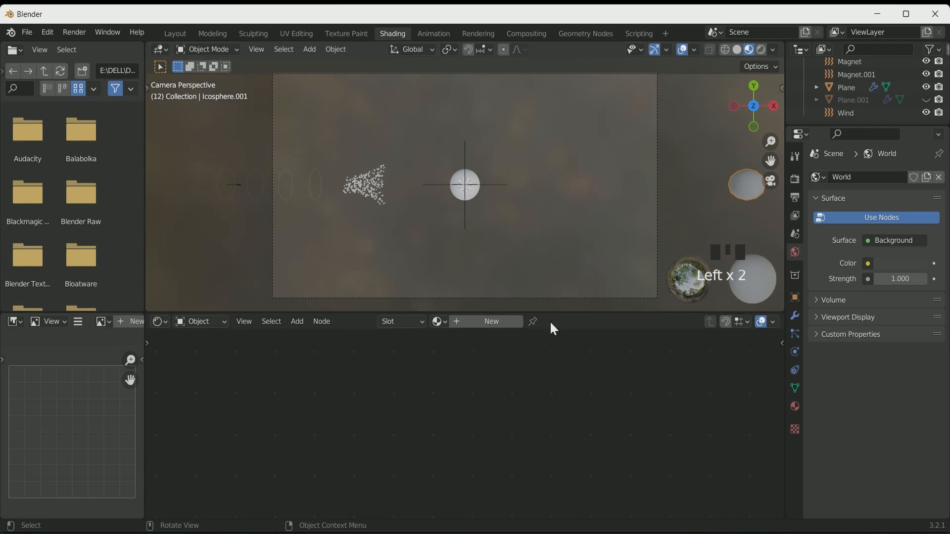
left_click(495, 322)
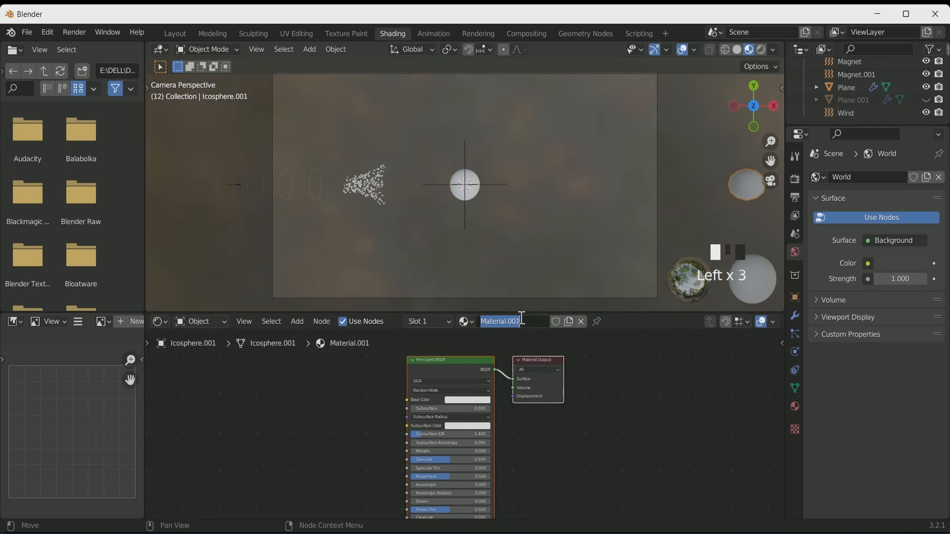
type("Particles")
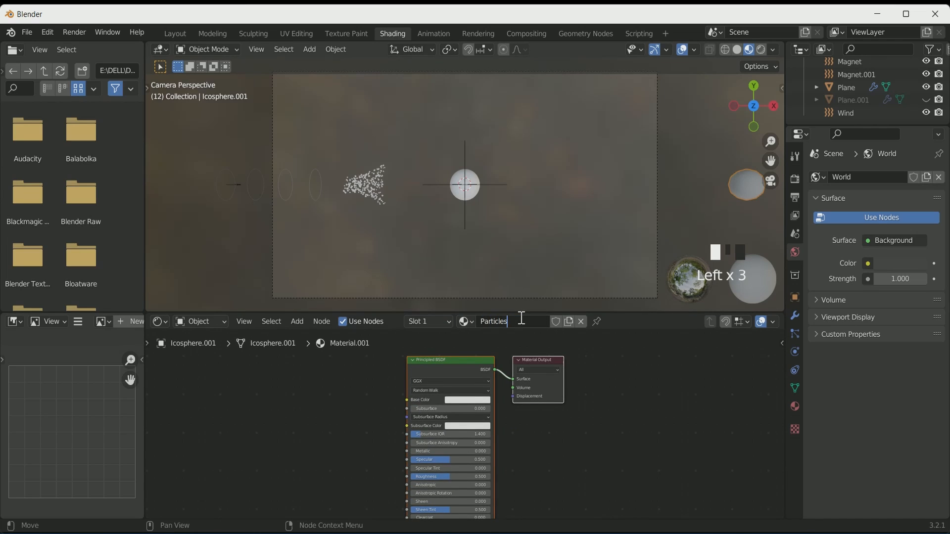
key("Return")
- Replace the Principled BSDF in the Particles material with an Emission shader connected to the Material Output's Surface
left_click(430, 358)
key("x")
key("shift+a")
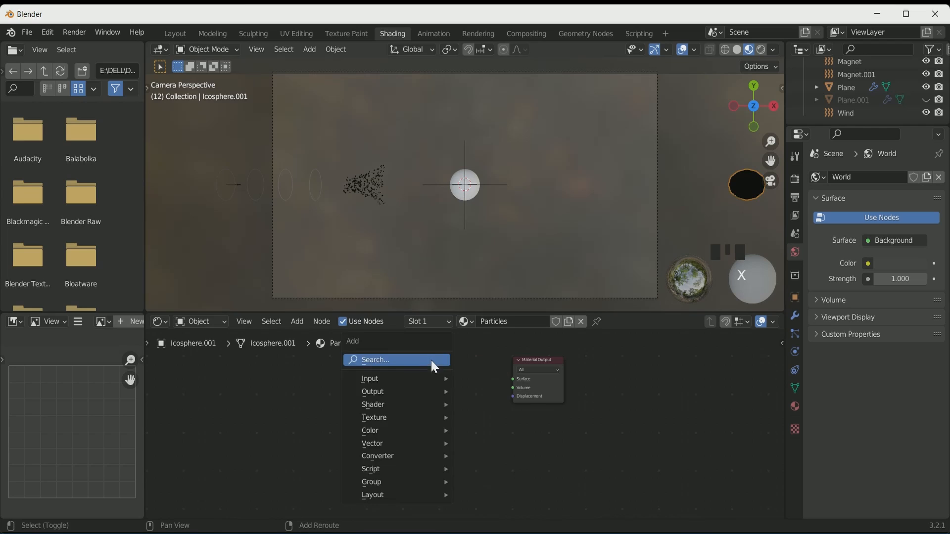
type("em")
key("Return")
left_click(457, 387)
left_click_drag(456, 384, 513, 380)
- Set the Particles material's emission colour to hex 6CFFEB
scroll(390, 191, "up", 3)
scroll(391, 191, "down", 2)
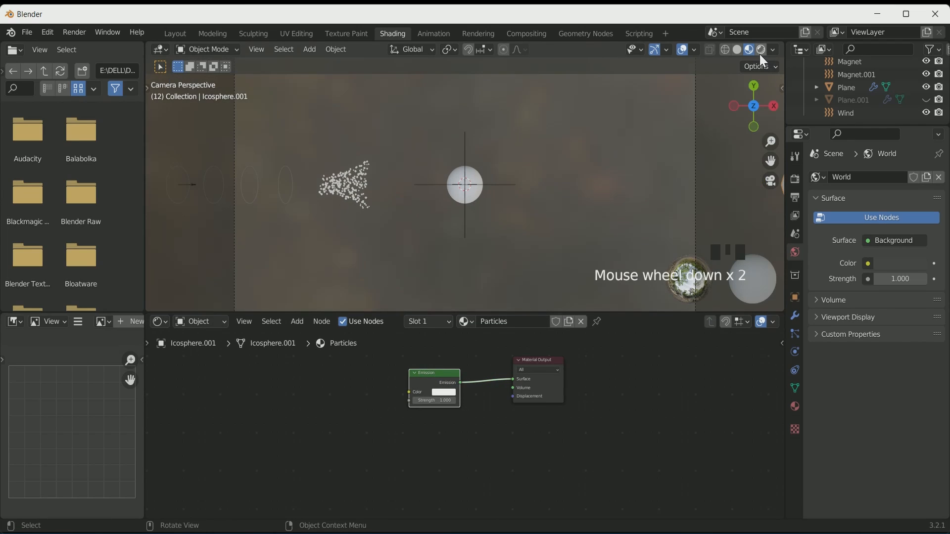
scroll(508, 446, "up", 2)
left_click(435, 380)
left_click(495, 318)
type("6CFFEB")
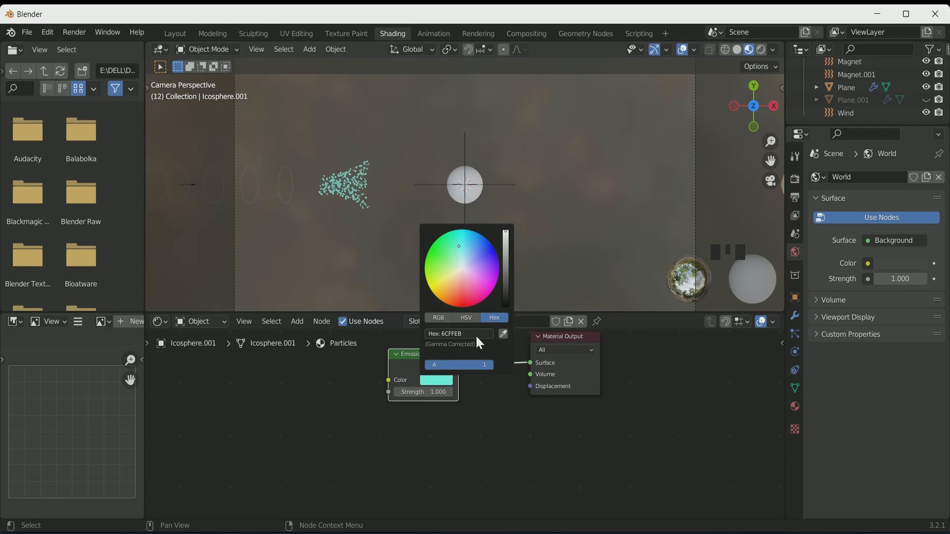
scroll(504, 422, "up", 1)
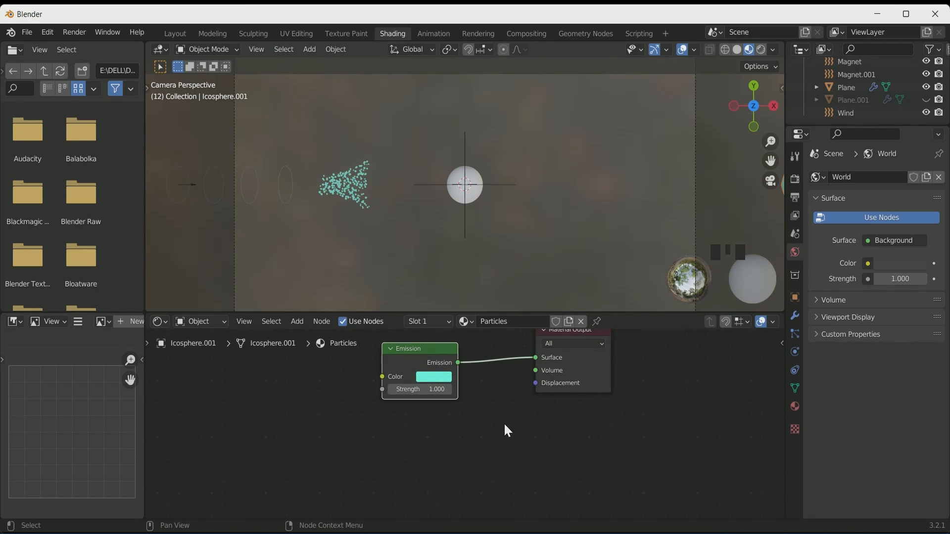
- Show the viewport in rendered shading and make the world background black (hex 000000)
left_click(761, 50)
left_click(899, 266)
left_click(915, 171)
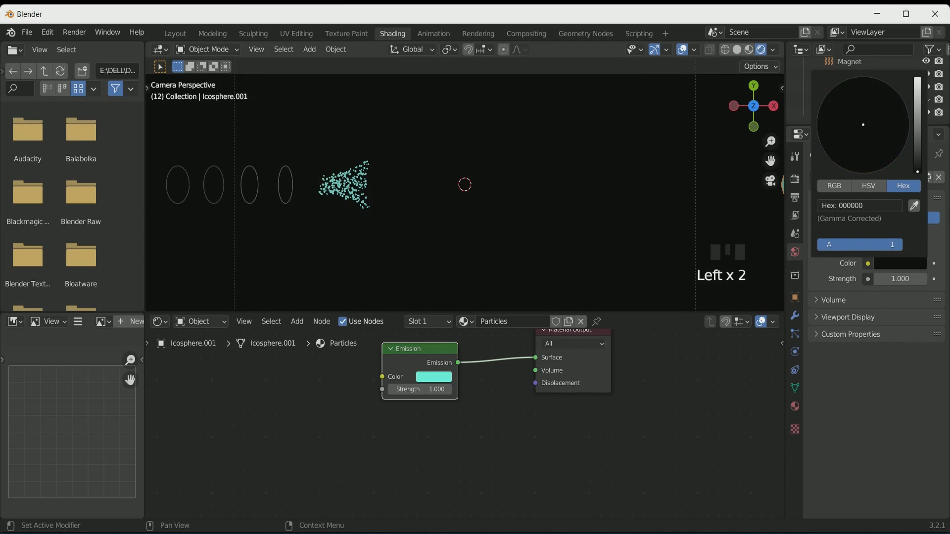
- Enable Ambient Occlusion, Bloom and Screen Space Reflections in the Eevee render settings
left_click(796, 179)
left_click(825, 268)
left_click(826, 286)
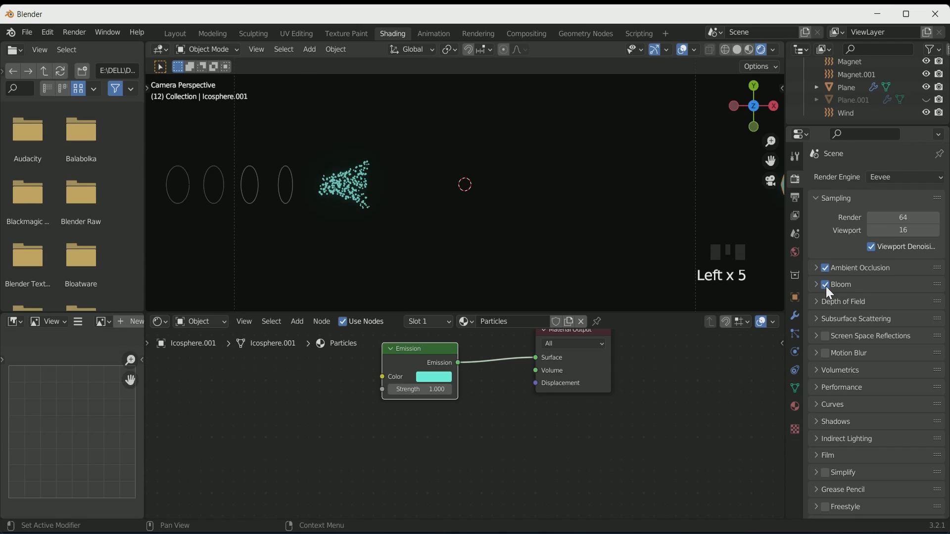
left_click(825, 336)
- Set the emission strength of the Particles material to 7.5
scroll(442, 435, "up", 1)
left_click(434, 386)
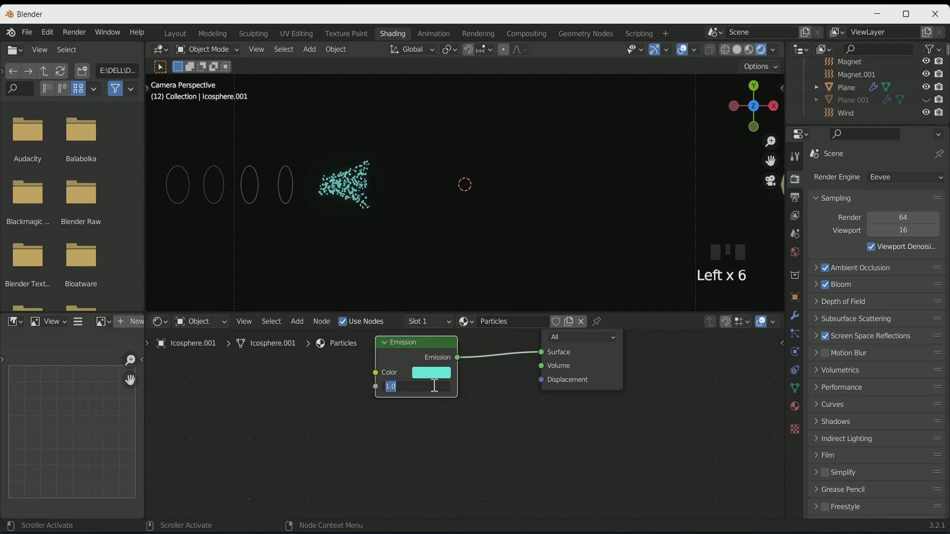
key("Return")
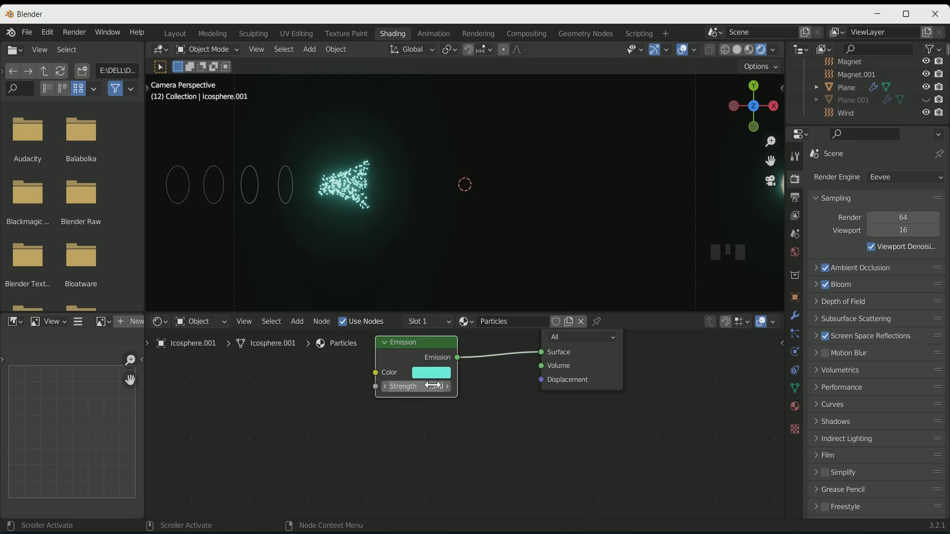
- Merge the image editor into the node editor and split off a Timeline area below it
left_click_drag(146, 315, 118, 327)
left_click_drag(2, 516, 6, 478)
left_click(14, 486)
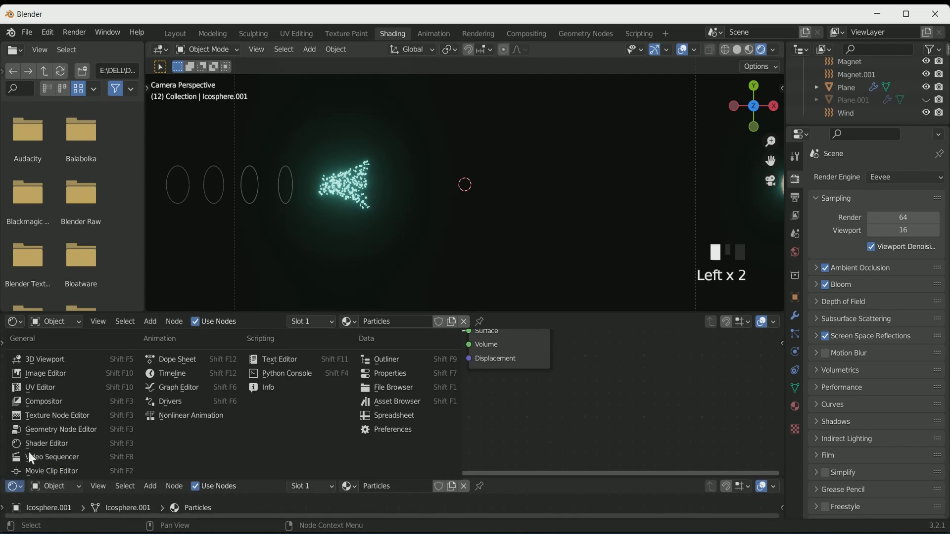
left_click(168, 374)
- Play the animation from frame 1 to check how the glowing particles flow around the centre
left_click(330, 253)
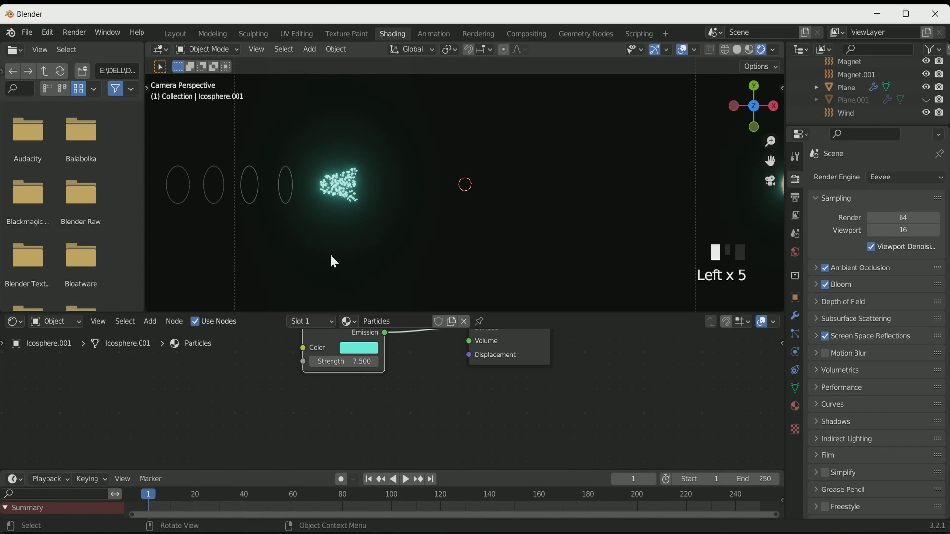
key("space")
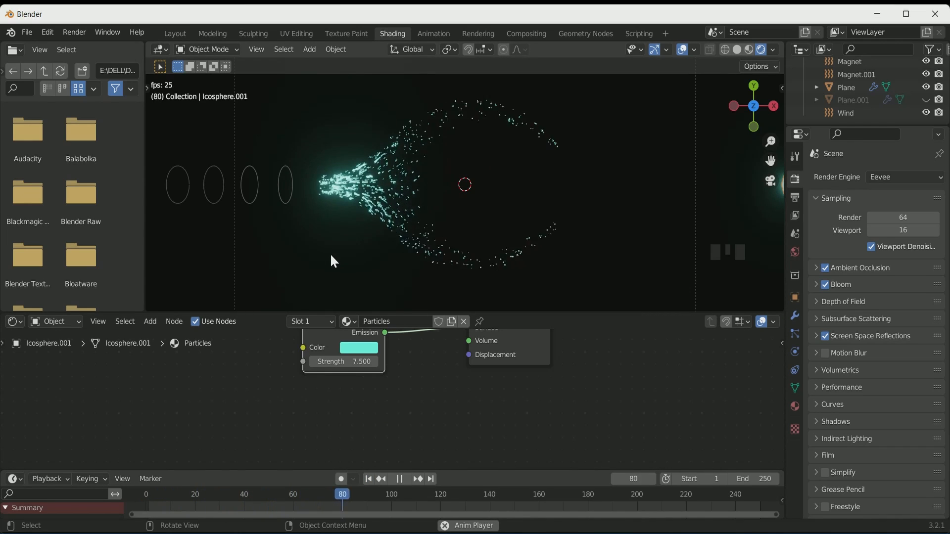
scroll(387, 200, "up", 2)
scroll(388, 199, "down", 2)
key("space")
key("space")
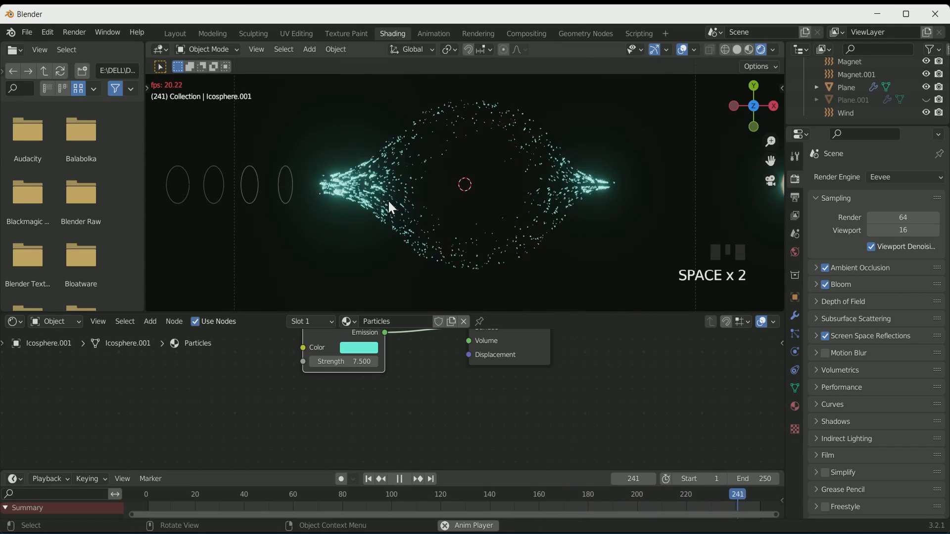
key("space")
scroll(439, 414, "down", 2)
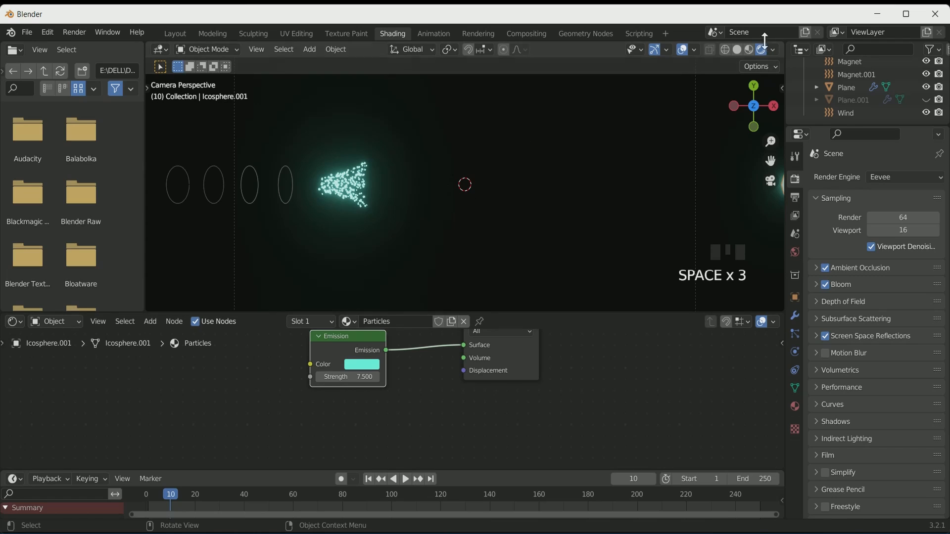
- In material preview shading, give the central sphere a new material named Eyeball, enlarging the node editor
left_click(748, 49)
left_click(463, 176)
left_click_drag(493, 313, 492, 271)
left_click(426, 283)
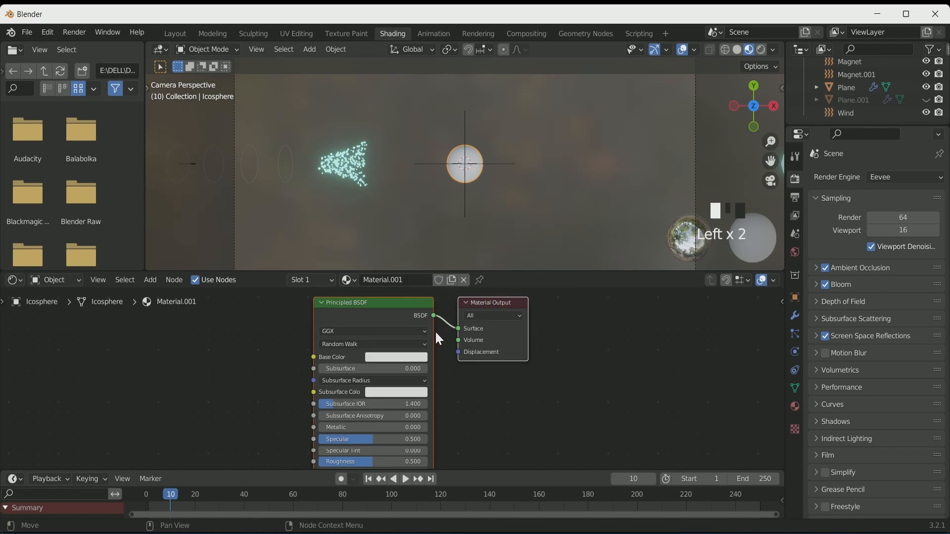
left_click(396, 280)
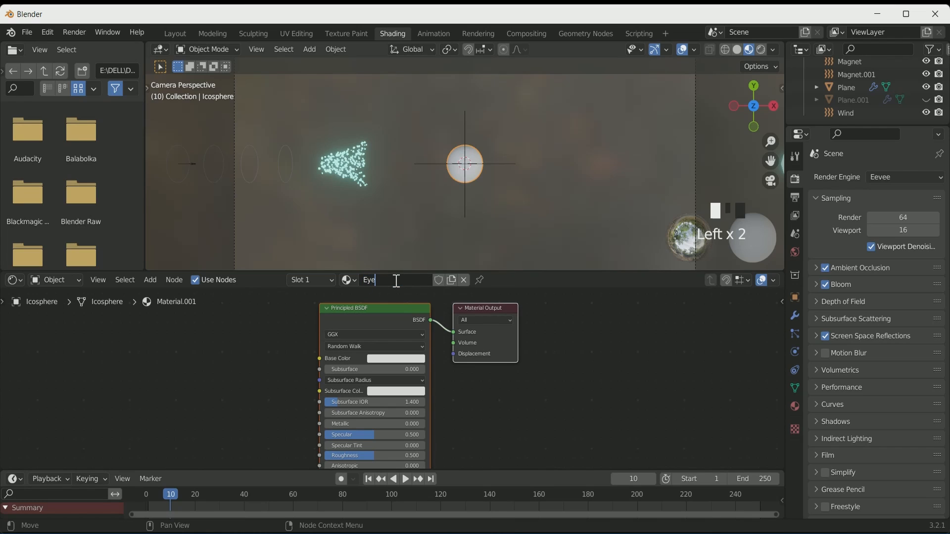
type("Eyeball")
key("Return")
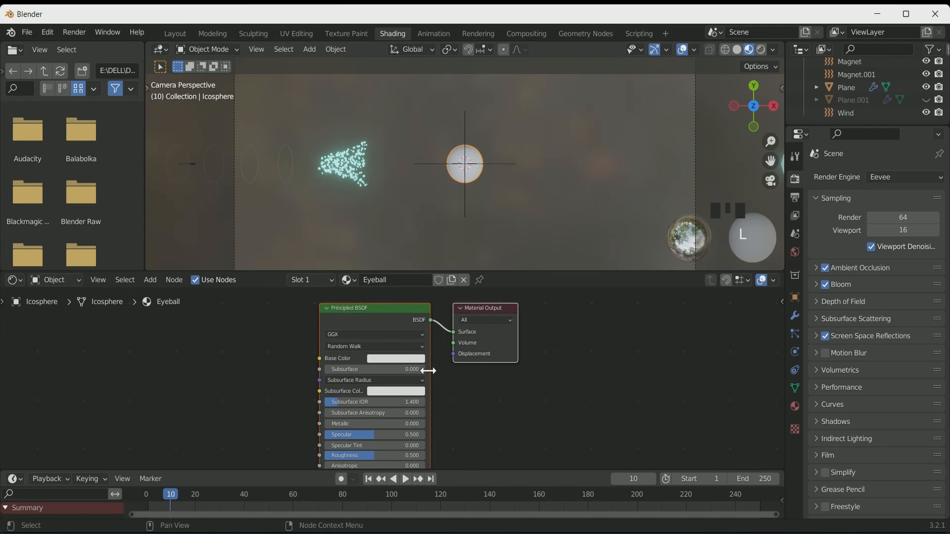
- Replace the Eyeball material's Principled BSDF with an Emission shader feeding the Material Output's Surface
scroll(423, 364, "down", 1)
left_click(381, 316)
key("x")
key("shift+a")
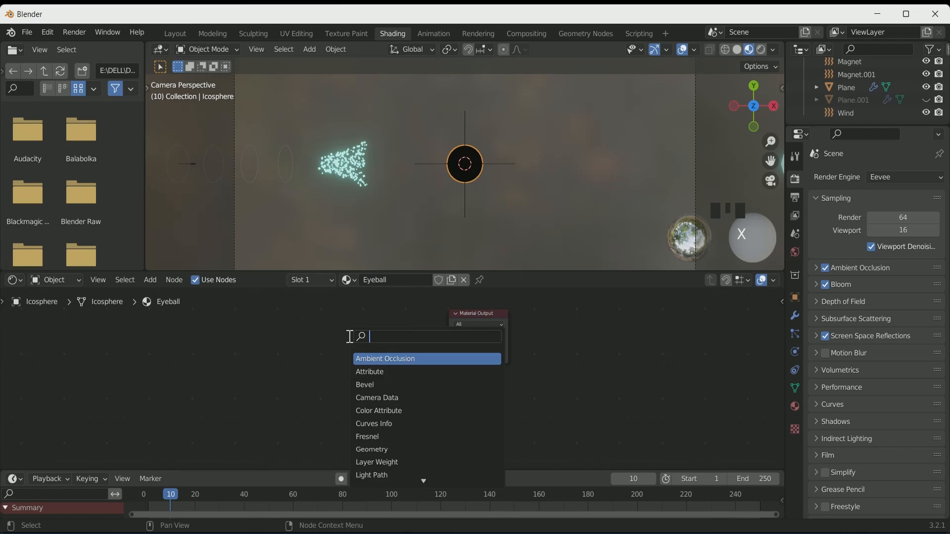
type("e")
left_click(393, 358)
left_click(392, 343)
left_click_drag(408, 335, 448, 335)
- Add a ColorRamp node and feed its Color into the Eyeball Emission shader's Color
key("shift+a")
type("co")
left_click(309, 372)
left_click_drag(317, 331, 348, 347)
key("Home")
- Add a Layer Weight node and connect its Facing output to the ColorRamp's Fac input
key("shift+a")
type("lay")
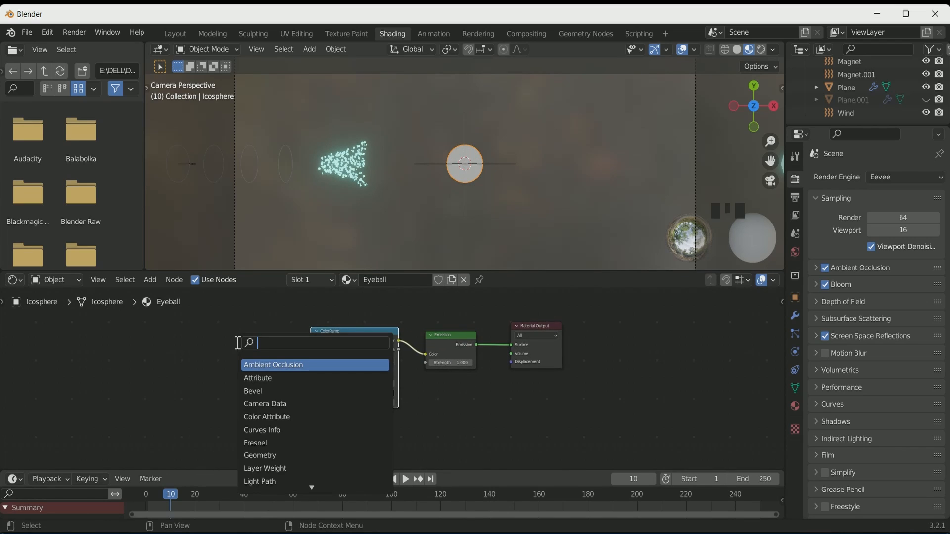
key("Return")
left_click(254, 353)
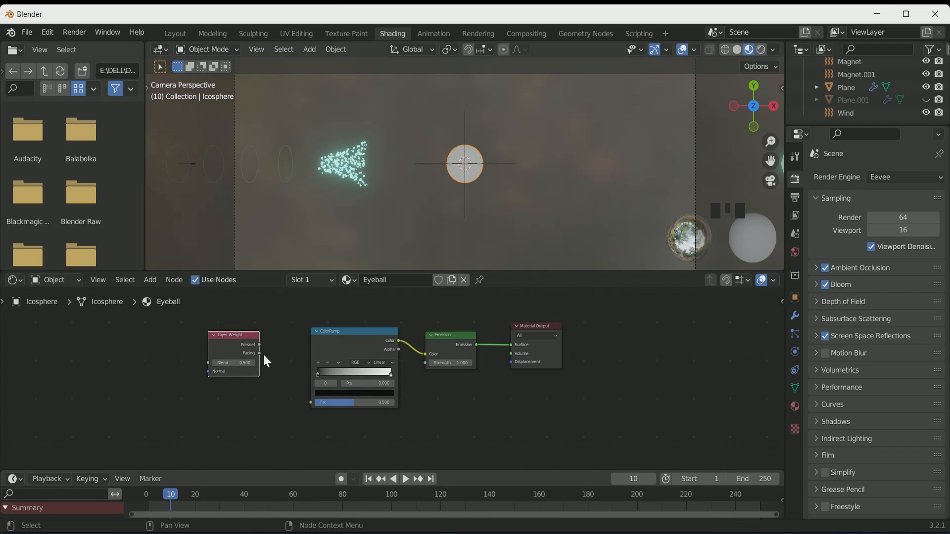
mouse_move(259, 353)
left_mouse_down()
mouse_move(314, 402)
mouse_move(327, 374)
left_mouse_up()
- Set the ColorRamp to B-Spline, add a middle stop at 0.382 and move the white stop to 0.440 for a sharp outer ring
scroll(473, 173, "up", 6)
mouse_move(390, 375)
left_mouse_down()
mouse_move(360, 368)
mouse_move(400, 386)
left_mouse_up()
left_click(394, 398)
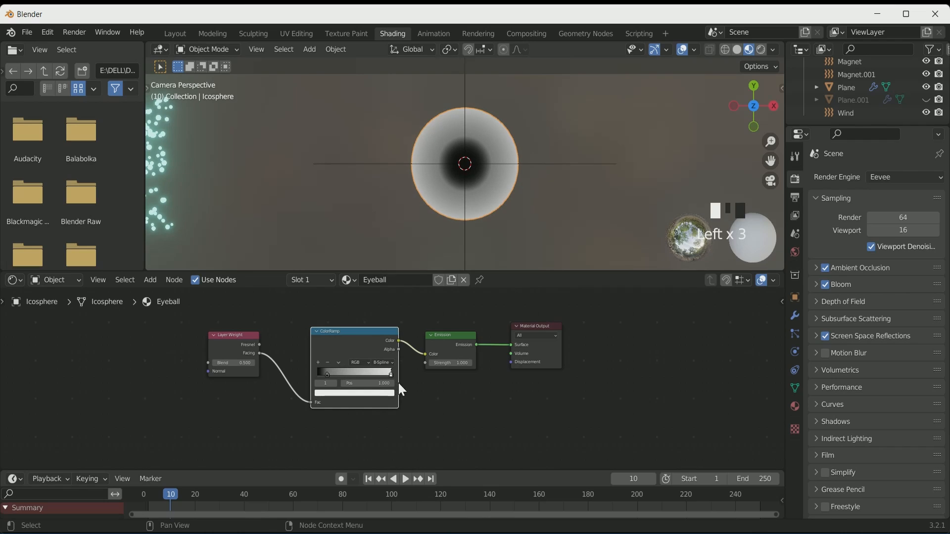
left_click_drag(326, 375, 346, 373)
left_click(318, 362)
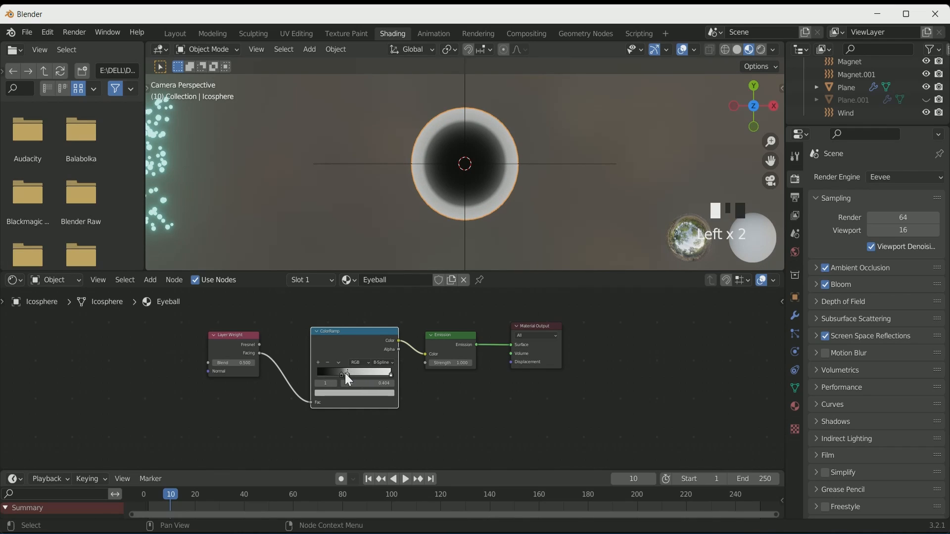
left_click_drag(389, 373, 347, 373)
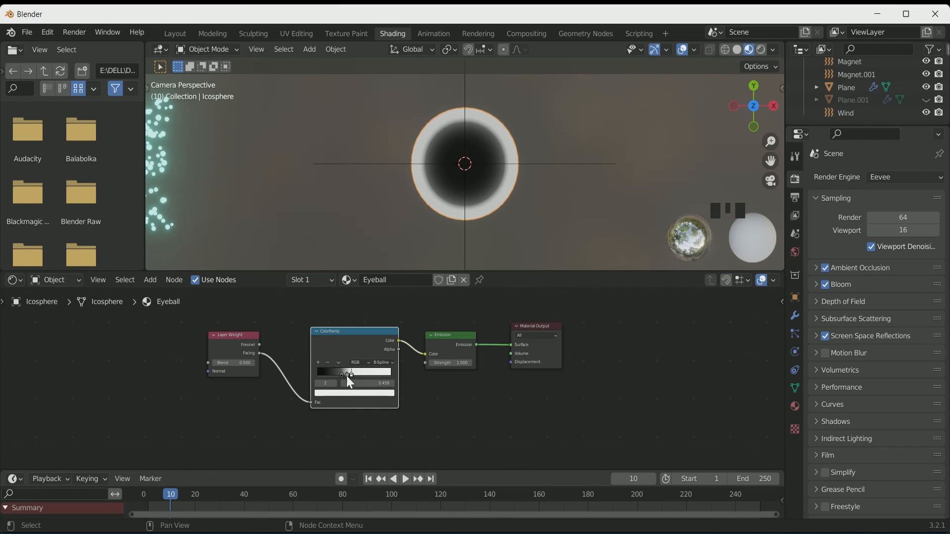
left_click(346, 376)
left_click_drag(351, 375, 350, 375)
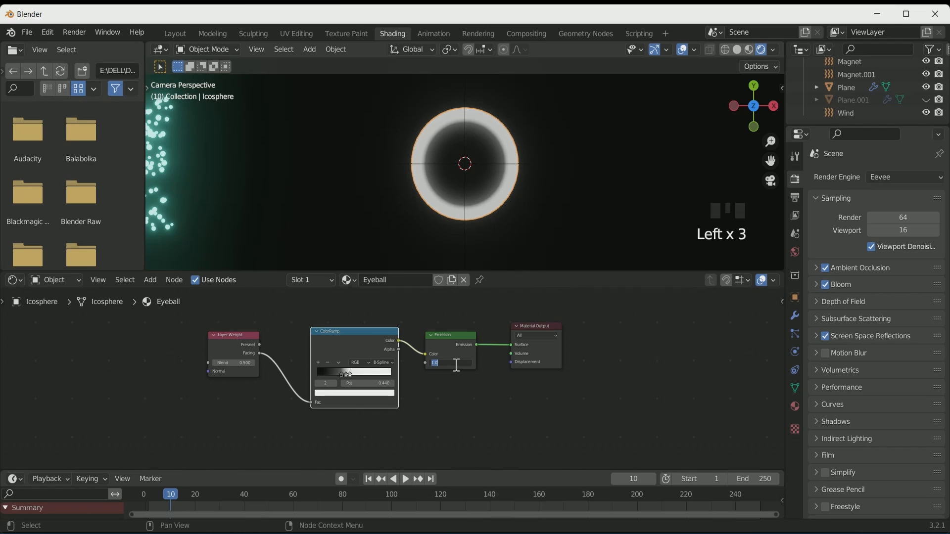
- Set the Eyeball material's emission strength to 20 in the rendered view
key("Return")
scroll(468, 166, "down", 8)
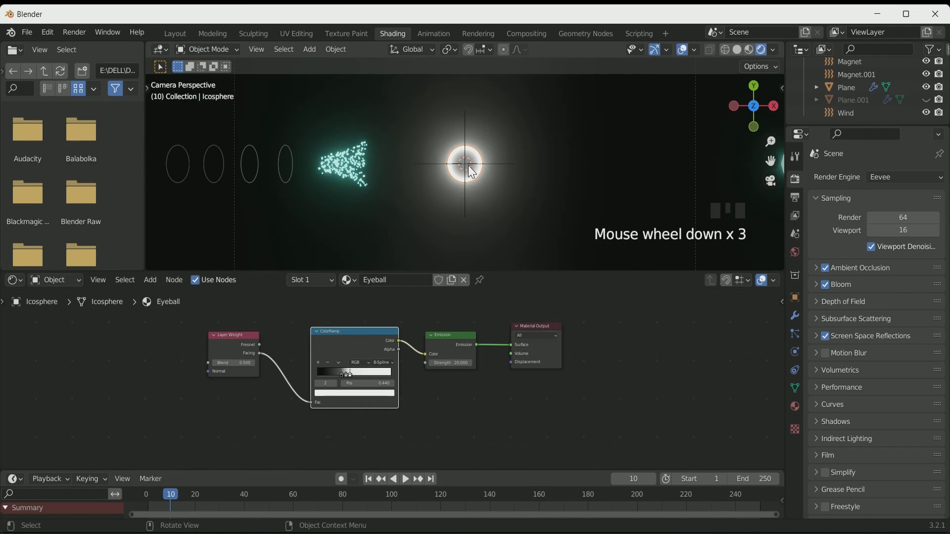
scroll(468, 166, "up", 3)
- Colour the ColorRamp's last stop burnt orange and its middle stop light amber
left_click(359, 393)
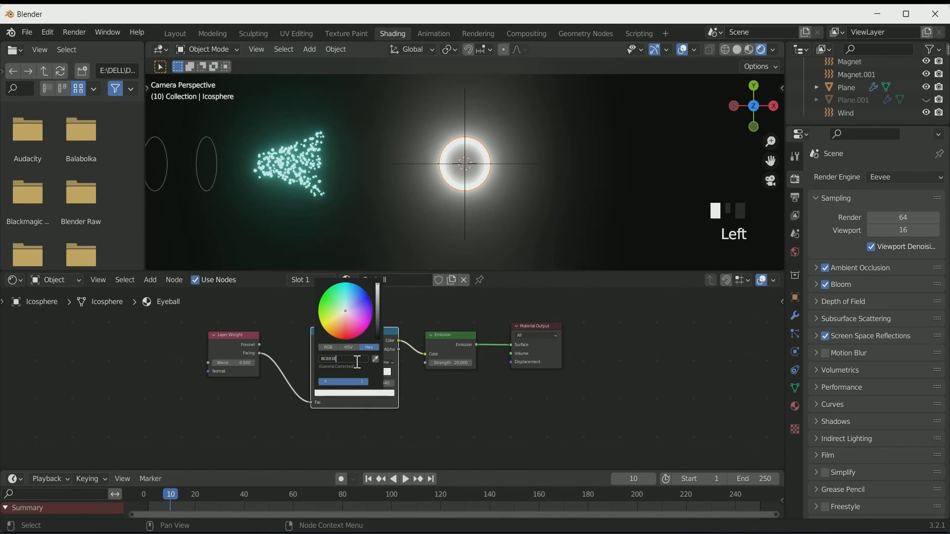
key("Return")
left_click(345, 374)
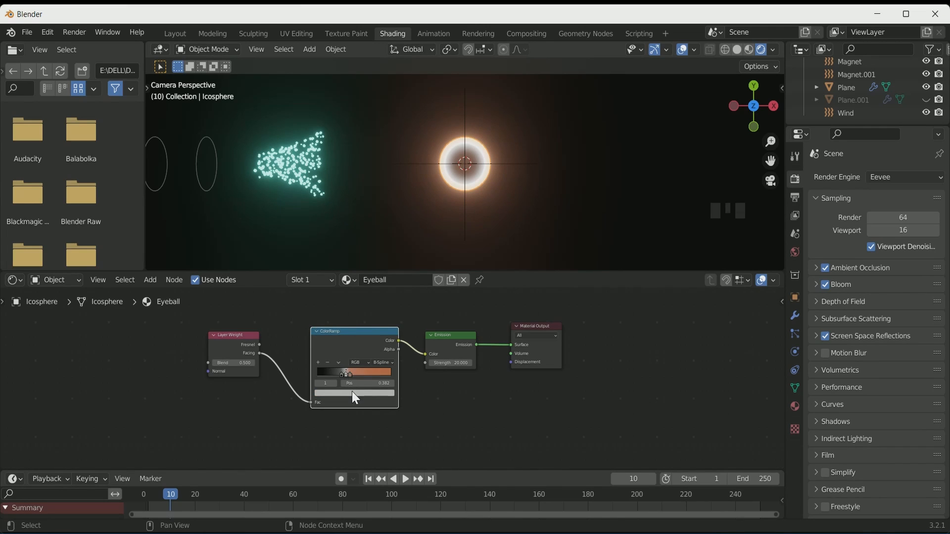
left_click(352, 392)
left_click(348, 359)
key("ctrl+v")
key("Return")
scroll(480, 177, "up", 3)
scroll(479, 178, "down", 3)
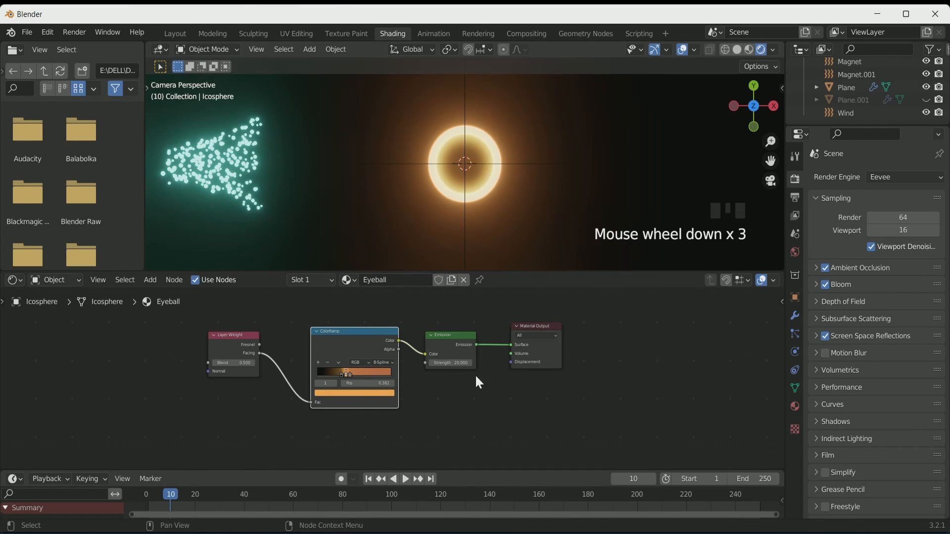
- Move the ColorRamp's black stop to position 0.342
scroll(393, 379, "up", 2)
mouse_move(207, 360)
left_mouse_down()
mouse_move(114, 360)
mouse_move(207, 360)
left_mouse_up()
left_click(301, 415)
scroll(306, 420, "up", 5)
left_click(304, 371)
left_click_drag(304, 370, 306, 376)
scroll(468, 161, "down", 5)
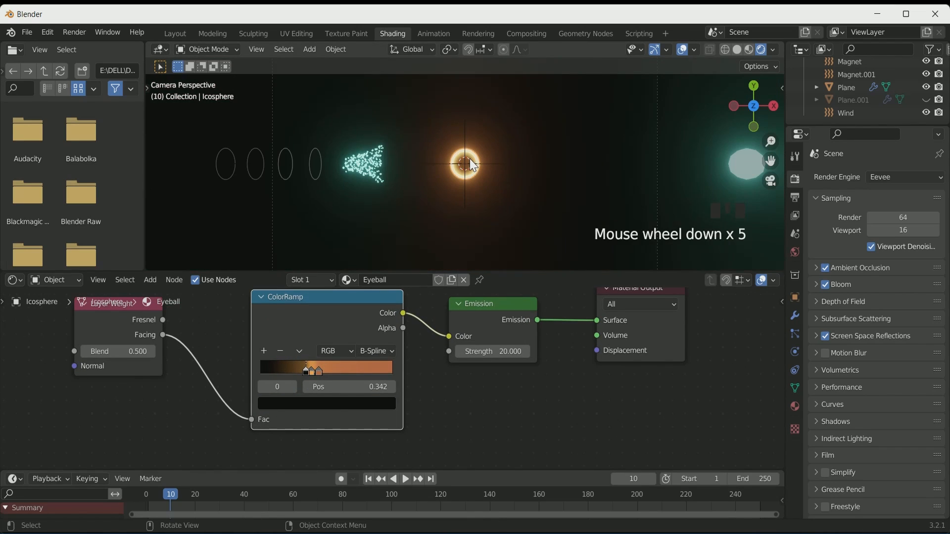
- Play the animation to check the particles around the glowing eyeball, and return to frame 1
key("space")
left_click(420, 218)
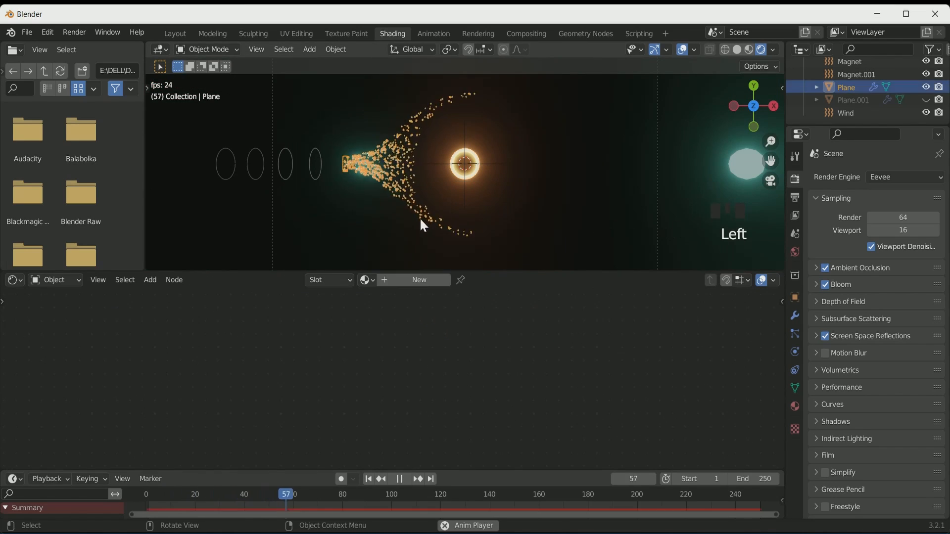
key("space")
key("space")
left_click(305, 218)
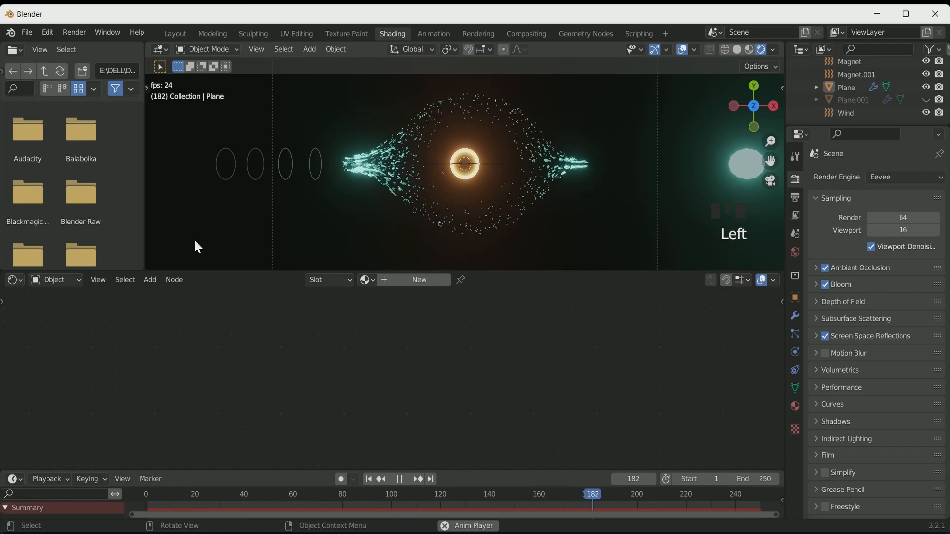
key("space")
double_click(368, 479)
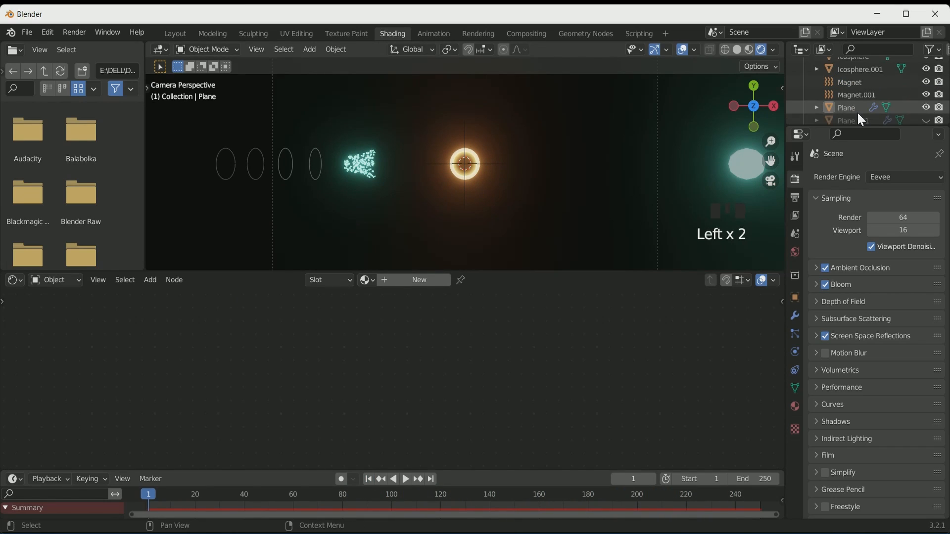
- Unhide the background hair plane, show the material preview, and give the plane a new material named Background
left_click(926, 99)
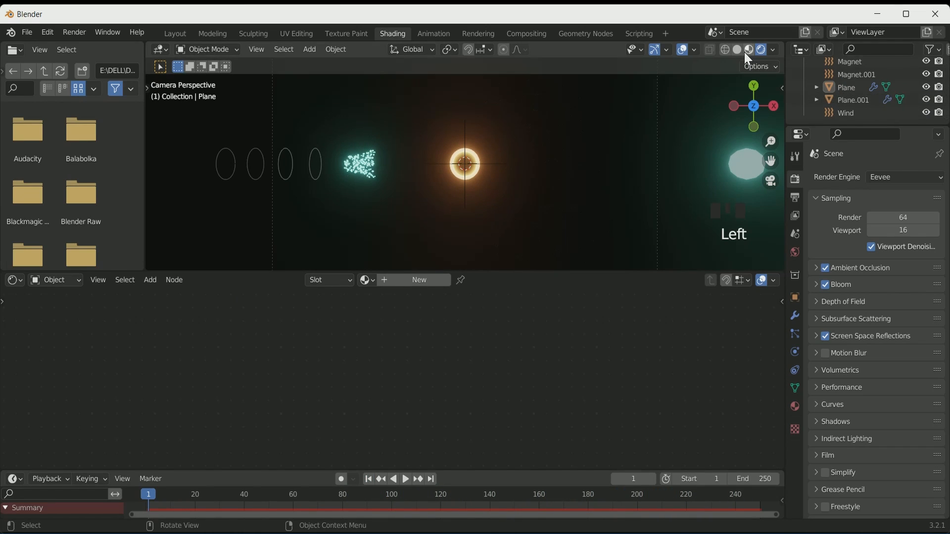
left_click(749, 49)
left_click(848, 100)
scroll(532, 203, "down", 2)
scroll(520, 218, "up", 2)
left_click(409, 280)
left_click(405, 280)
type("Background")
key("Return")
- Replace the Background material's Principled BSDF with an Emission shader
left_click(443, 322)
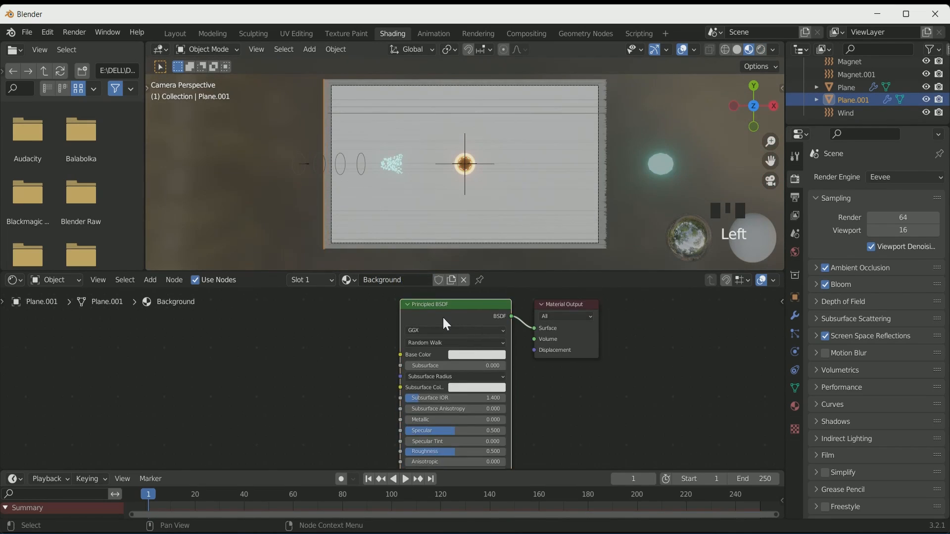
key("x")
key("shift+a")
left_click(422, 327)
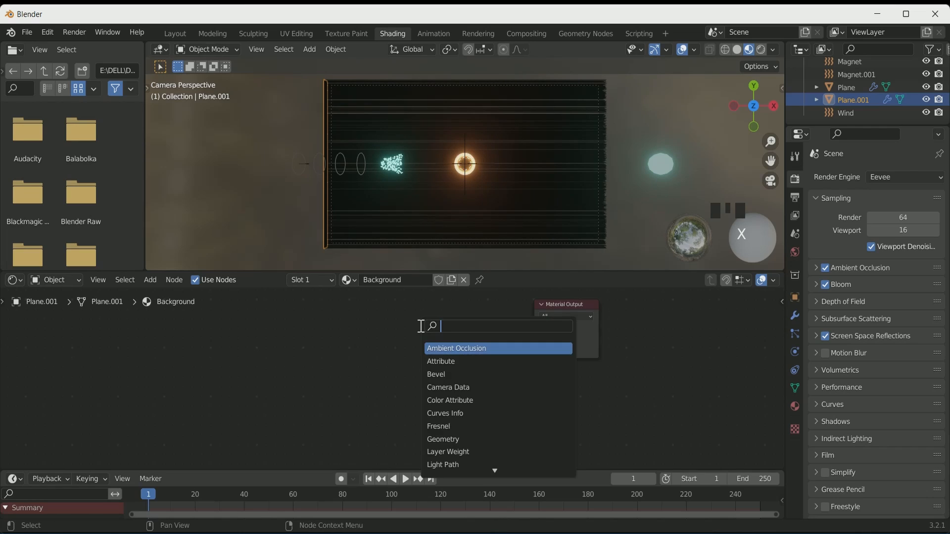
type("emi")
key("Return")
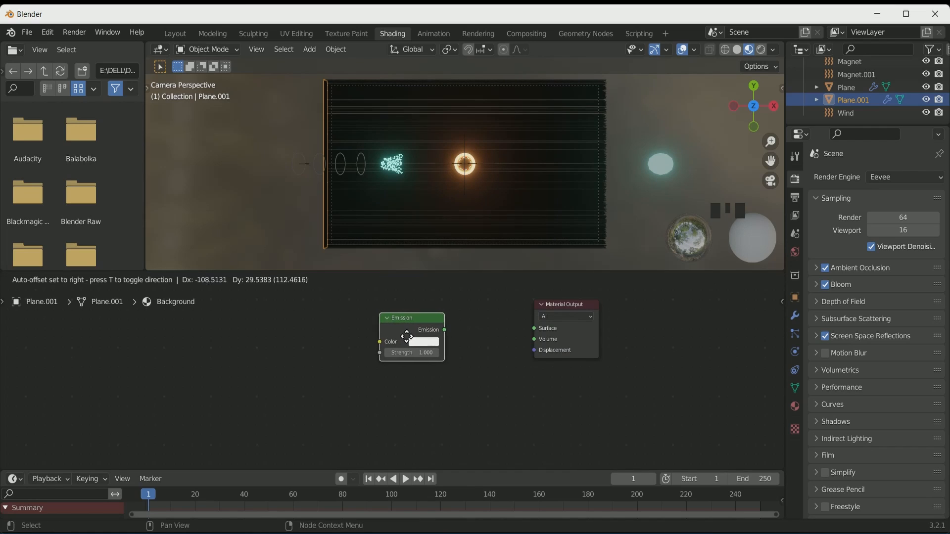
left_click(416, 335)
- Add a Transparent BSDF below the Emission shader
key("shift+a")
left_click(394, 368)
type("tra")
left_click(396, 399)
left_click(394, 415)
- Add a Mix Shader before the Material Output and feed it Emission first and Transparent BSDF second
key("shift+a")
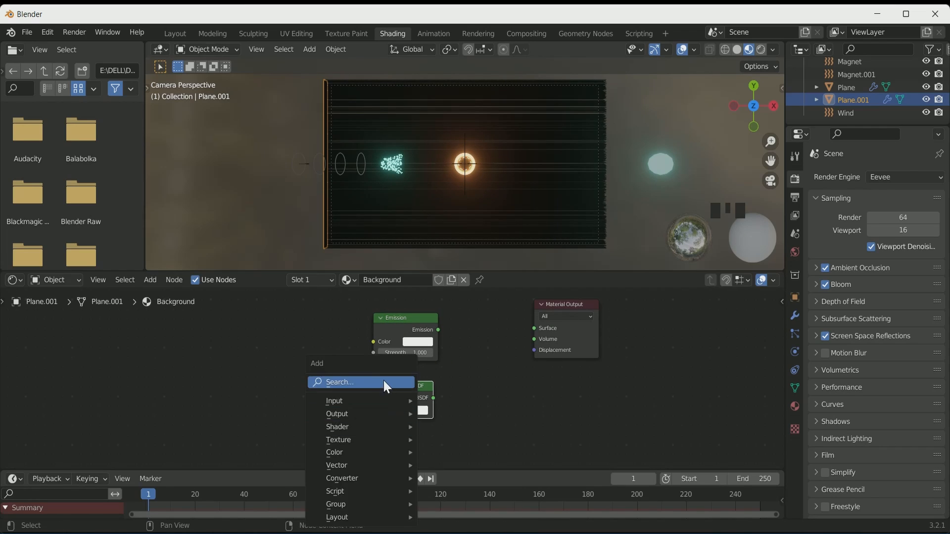
left_click(385, 382)
type("mix")
key("Return")
left_click(512, 336)
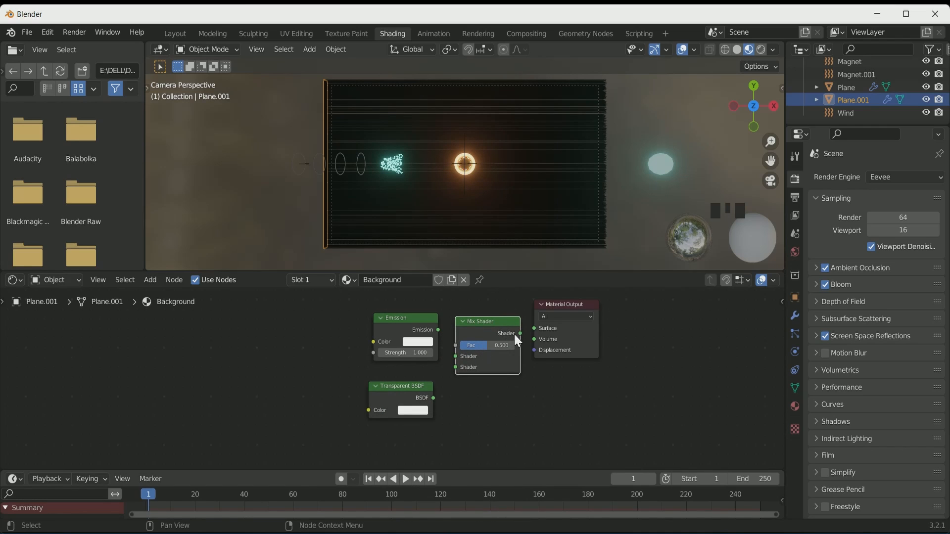
left_click_drag(437, 330, 454, 358)
left_click_drag(433, 398, 456, 367)
- Add a ColorRamp node ahead of the Emission shader in the Background material
middle_click_drag(402, 307, 390, 353)
scroll(389, 352, "down", 2)
key("shift+a")
left_click(267, 363)
type("color")
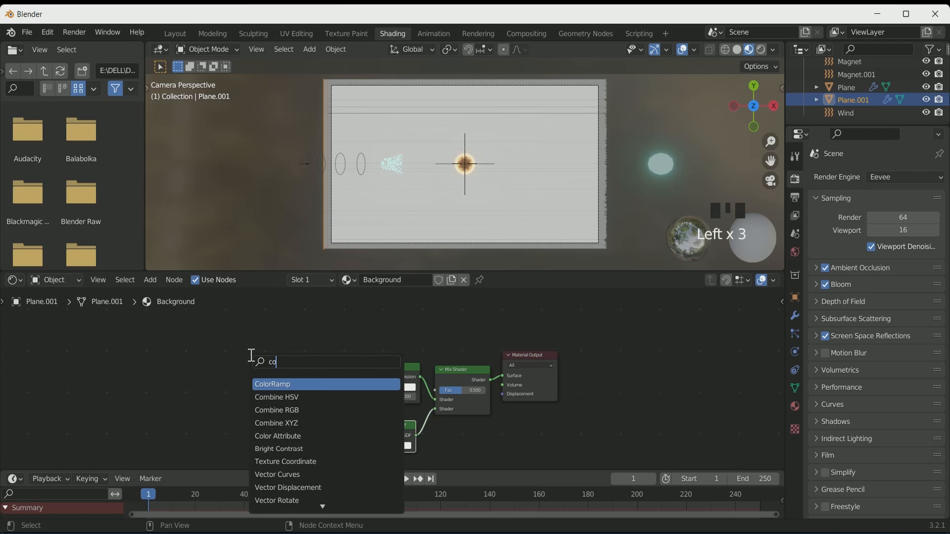
key("Return")
left_click(274, 328)
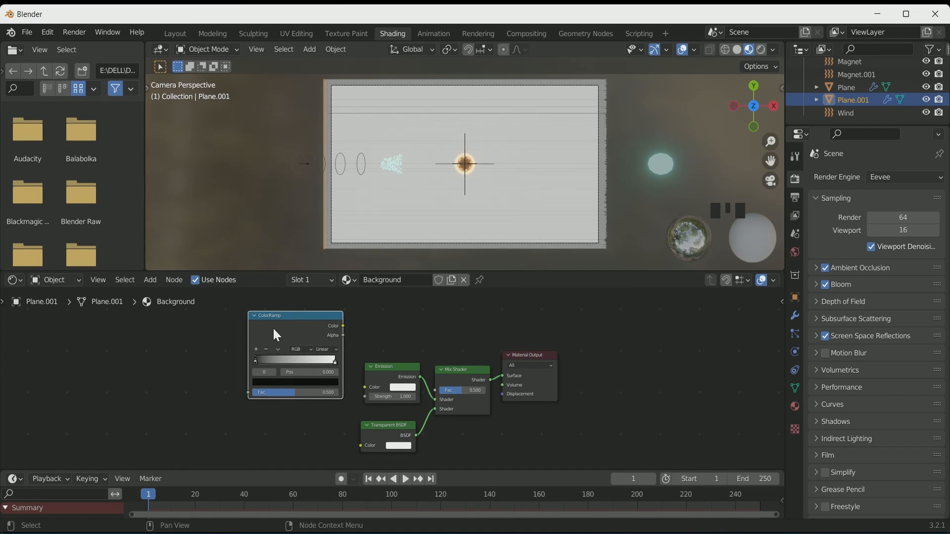
- Add a Noise Texture before the ColorRamp, with Texture Coordinate and Mapping nodes feeding it
key("shift+a")
left_click(210, 341)
type("noise")
key("Return")
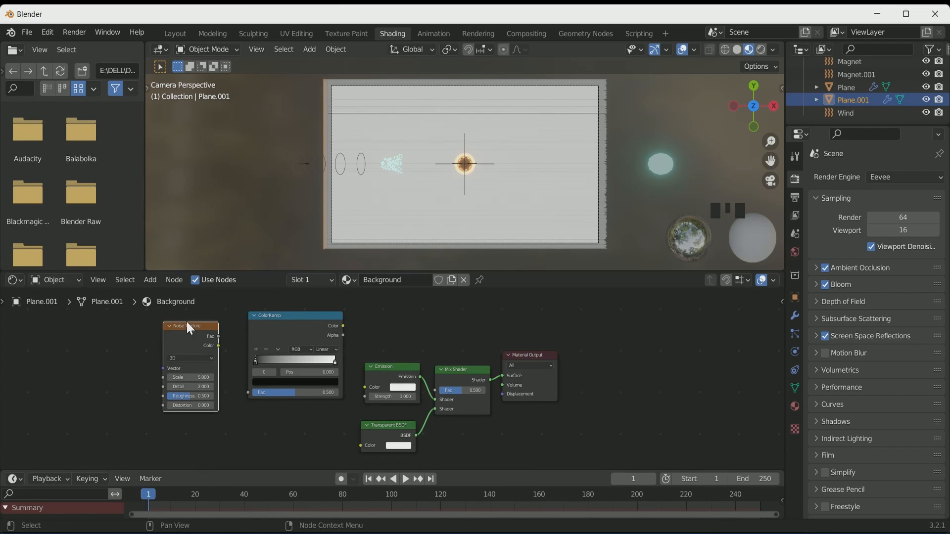
key("ctrl+t")
- Drive the Mapping node with Object coordinates and link the Noise Texture's Fac output to the ColorRamp
scroll(107, 372, "down", 1)
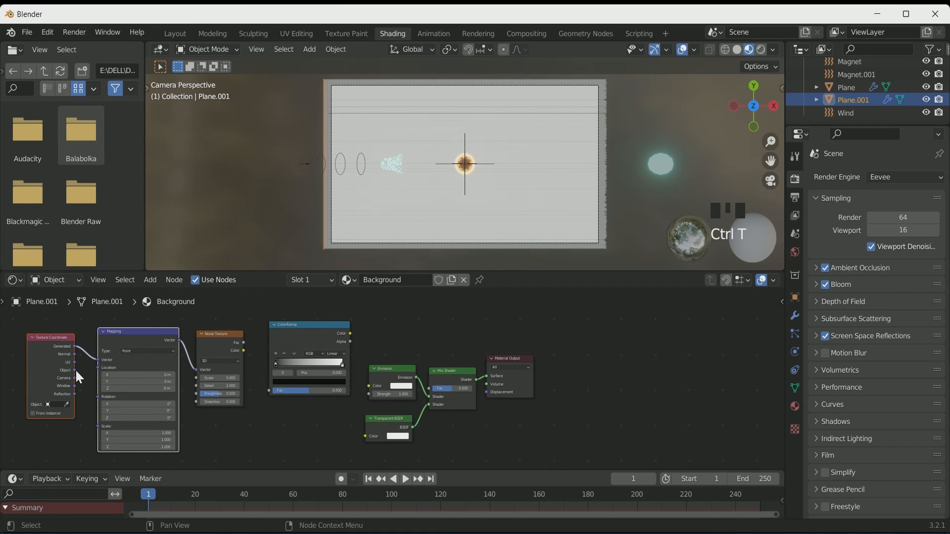
left_click_drag(74, 371, 96, 360)
scroll(233, 413, "up", 1)
left_click_drag(218, 336, 250, 394)
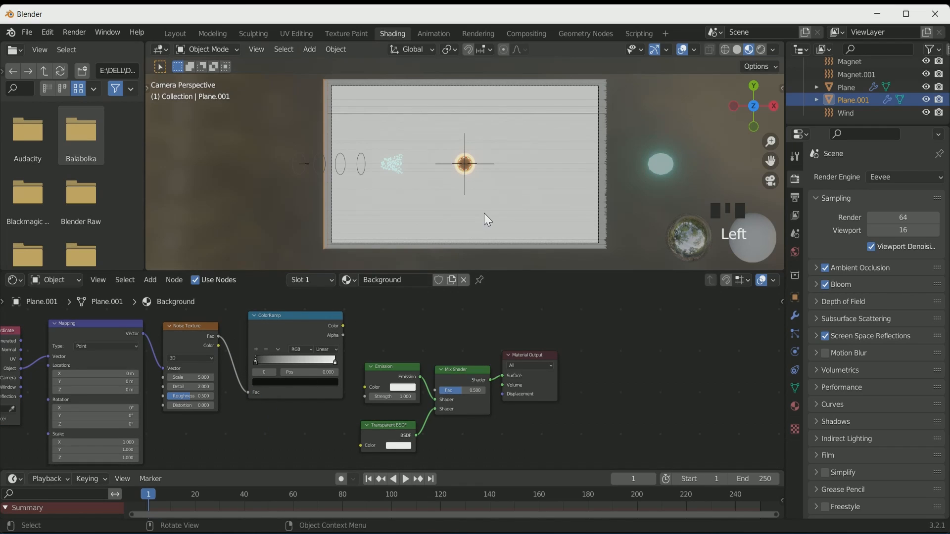
- Link the ColorRamp's Color to the Mix Shader's Fac and switch the viewport to rendered shading
scroll(483, 216, "down", 1)
left_click_drag(343, 326, 471, 341)
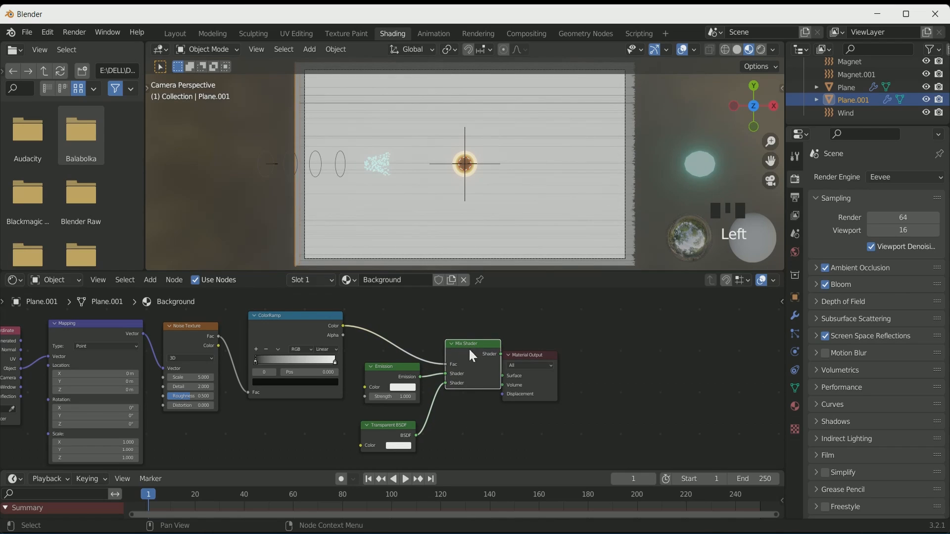
scroll(458, 414, "up", 1)
left_click(761, 49)
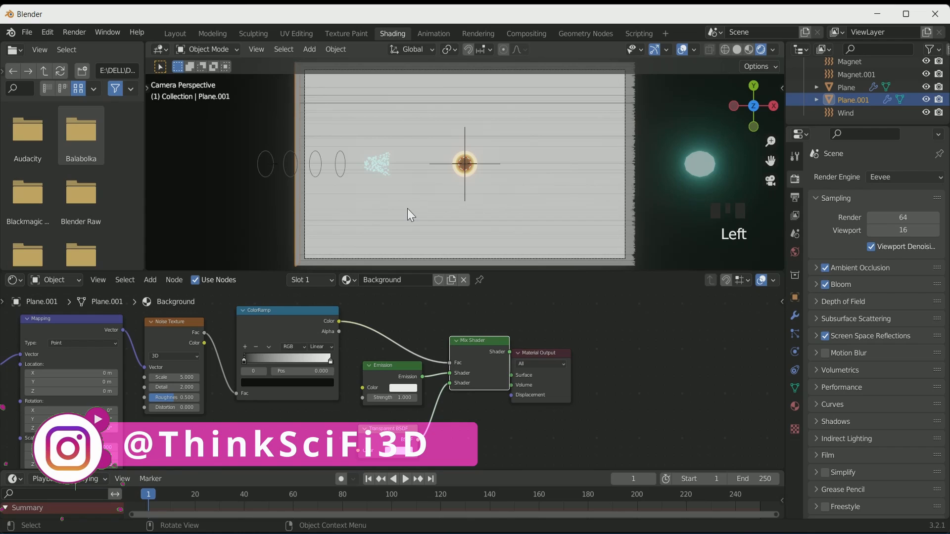
- Move the ColorRamp's black stop to about 0.33 and set the Noise Texture's scale to 1 and detail to 15
scroll(232, 389, "up", 1)
left_click_drag(245, 356, 281, 358)
mouse_move(163, 375)
left_mouse_down()
mouse_move(153, 376)
mouse_move(195, 387)
left_mouse_up()
scroll(165, 426, "down", 1)
middle_click_drag(165, 426, 225, 391)
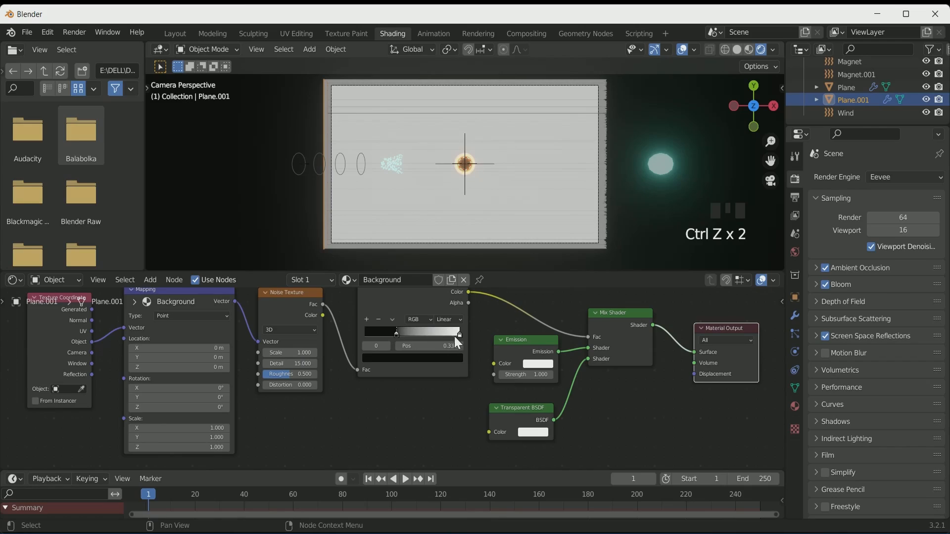
- Move the ColorRamp's white stop to position 0.324, right beside the black stop
mouse_move(460, 335)
left_mouse_down()
mouse_move(394, 332)
mouse_move(394, 348)
mouse_move(393, 337)
left_mouse_up()
left_click(394, 333)
left_click(394, 334)
left_click(394, 334)
left_click(394, 334)
left_click(395, 334)
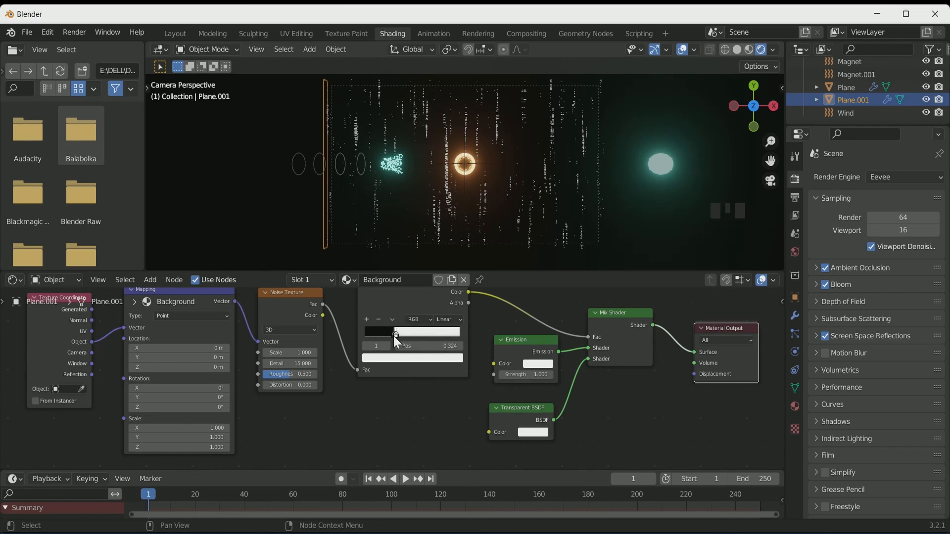
- Set the Mapping location to X -67.4 m and Y 10 m, and keyframe it at frame 1
scroll(343, 419, "up", 1)
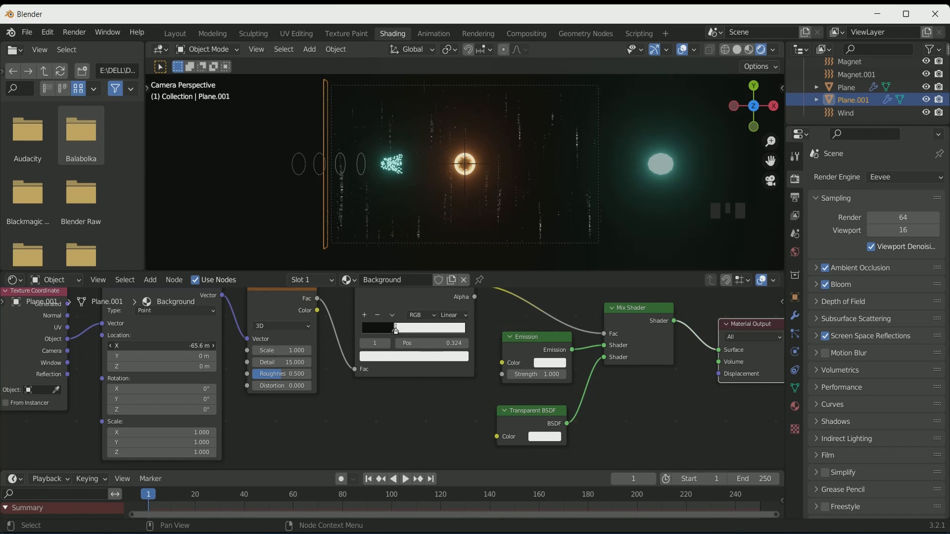
left_click_drag(186, 367, 219, 357)
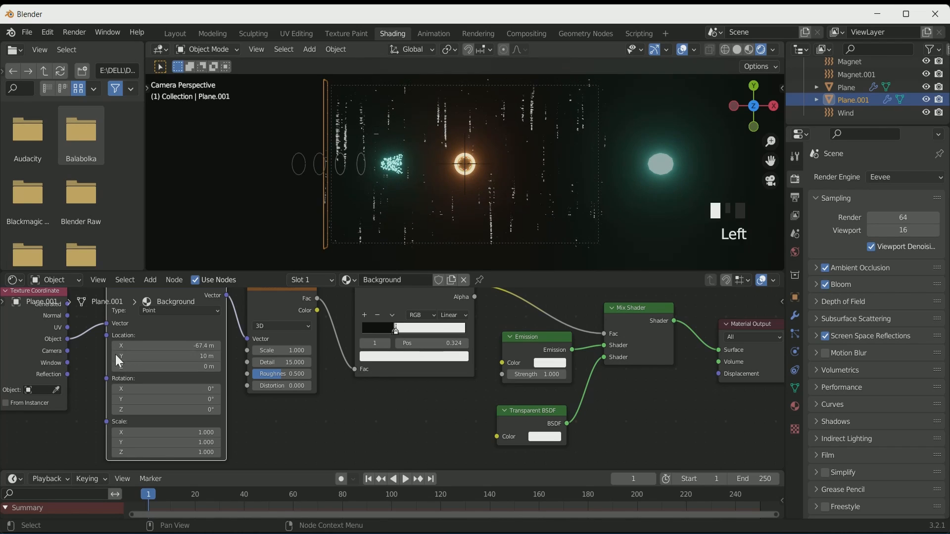
right_click(195, 356)
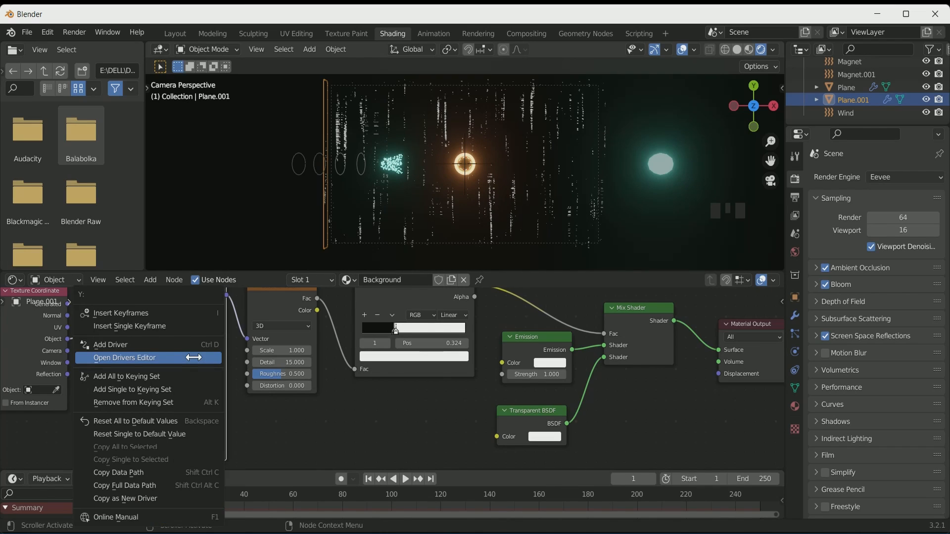
left_click(183, 310)
- At frame 250, set the Mapping location's Y to 20 m and keyframe it
left_click(430, 479)
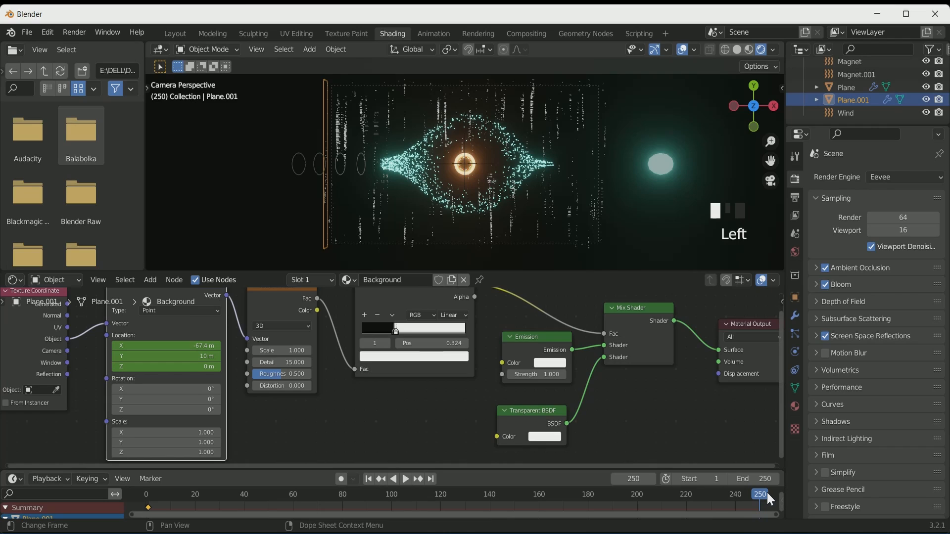
left_click(183, 356)
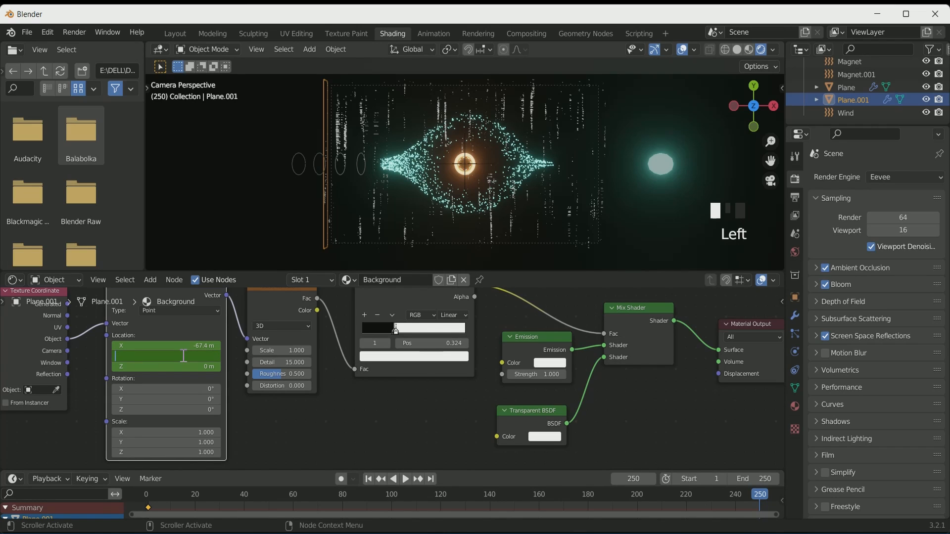
type("20")
key("Return")
right_click(183, 356)
left_click(188, 314)
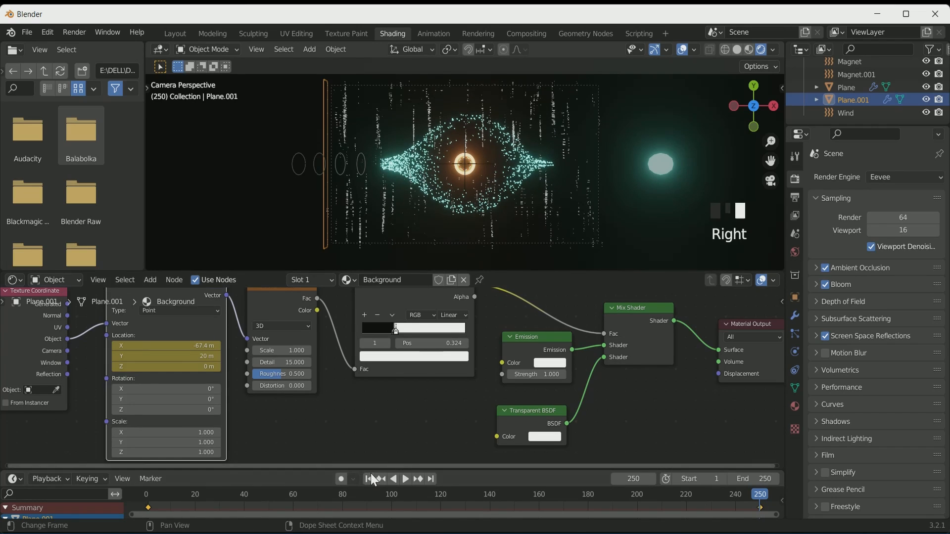
- Play the animation from frame 1 to check the moving background streaks, then stop it and deselect the plane
left_click(372, 478)
key("space")
scroll(492, 192, "up", 2)
scroll(493, 192, "down", 2)
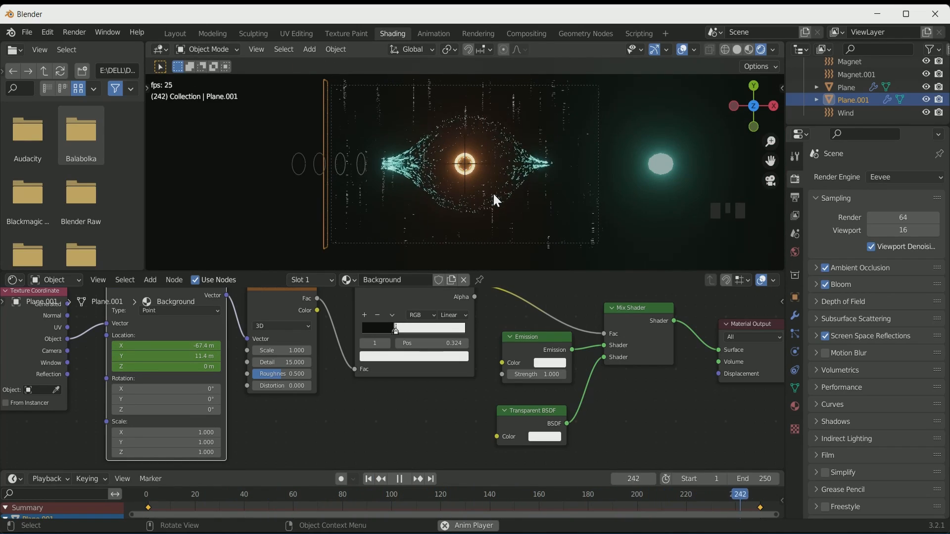
key("space")
left_click(275, 126)
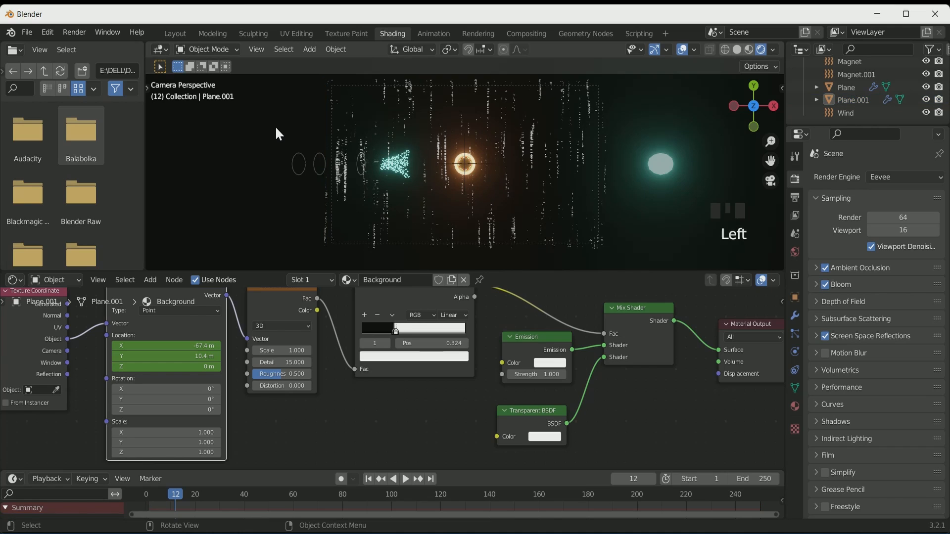
- Switch to the Layout workspace and show the scene outside the camera in material preview with overlays on
left_click(175, 33)
scroll(528, 256, "down", 4)
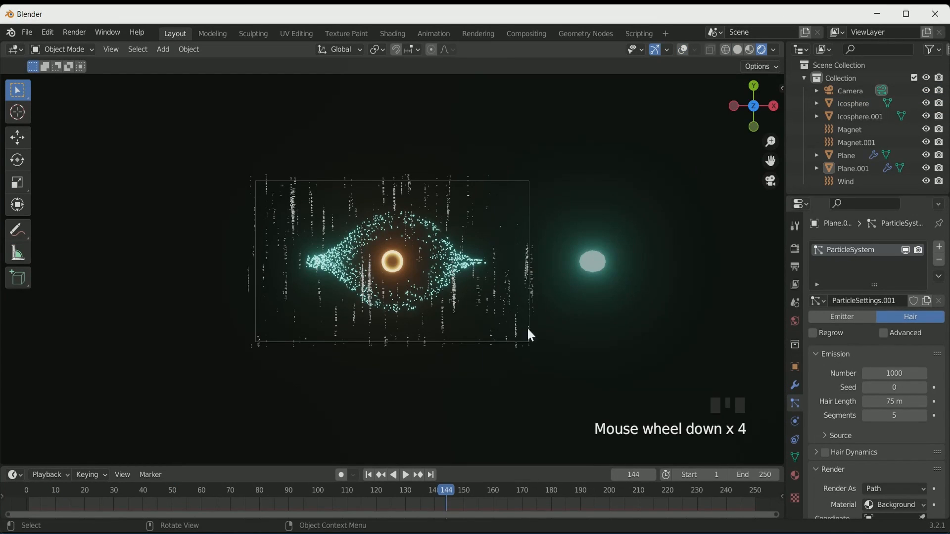
middle_click_drag(528, 330, 505, 212)
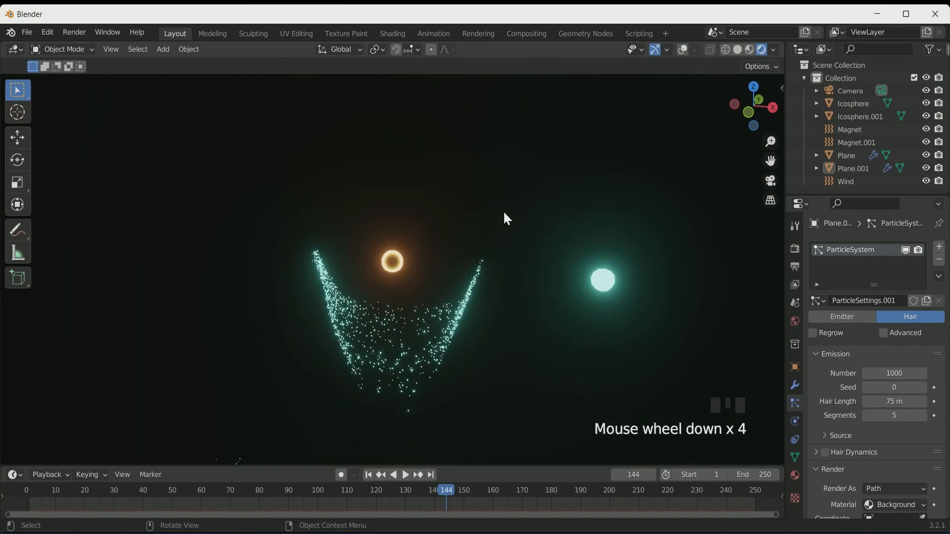
scroll(498, 243, "down", 2)
left_click(738, 50)
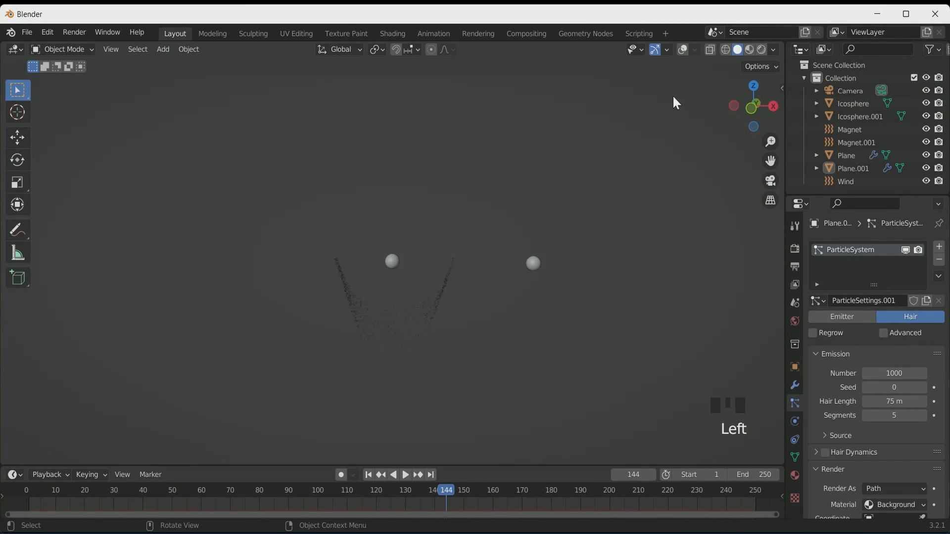
left_click(684, 49)
middle_click_drag(522, 289, 503, 304)
left_click(749, 49)
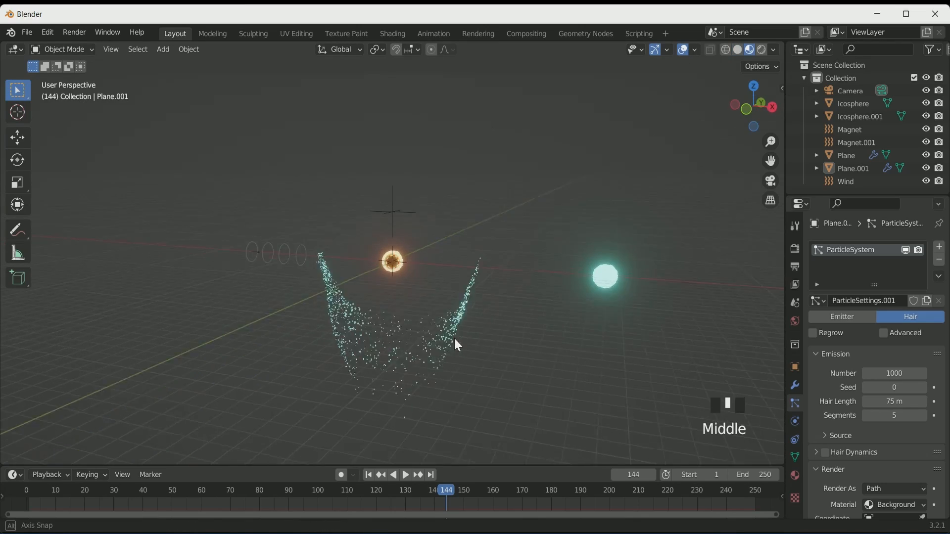
middle_click_drag(480, 274, 503, 298)
- Add a cube empty at the eyeball and scale it up by 7.424
key("shift+a")
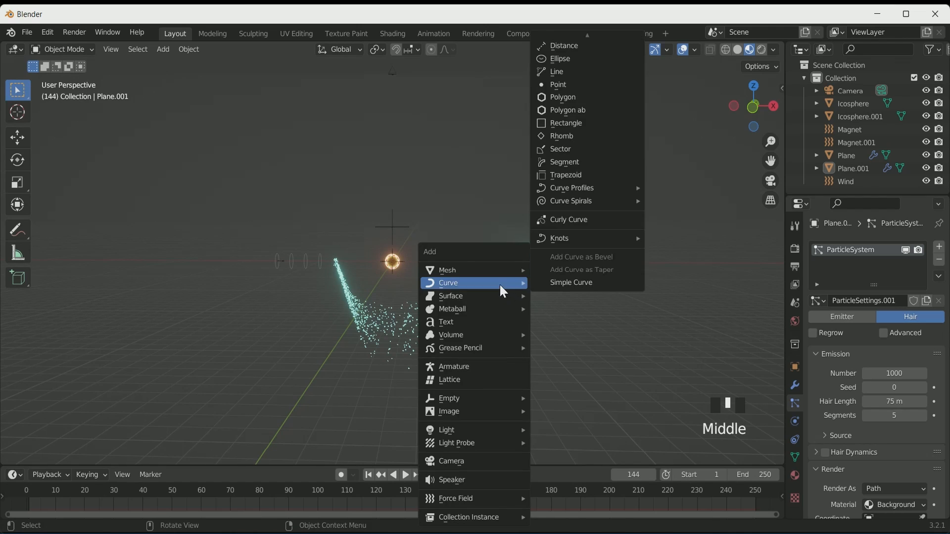
left_click(571, 458)
scroll(395, 304, "up", 4)
key("s")
left_click(606, 485)
- Fit the empty around the particles in front view with location X 0.23 m, Z -6.62 m and scale X 8.604, Z 7.664
scroll(551, 402, "down", 2)
key("KP_1")
left_click_drag(888, 313, 864, 313)
left_click_drag(888, 387, 925, 387)
left_click_drag(886, 288, 895, 288)
left_click_drag(888, 413, 895, 413)
left_click_drag(889, 314, 876, 315)
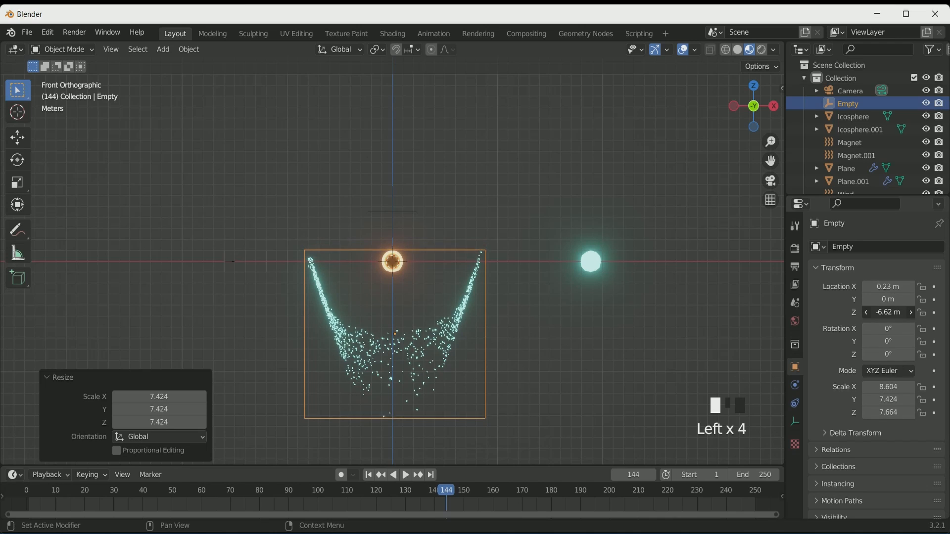
- Return to the camera view, select the camera and switch to rendered shading
scroll(493, 391, "down", 4)
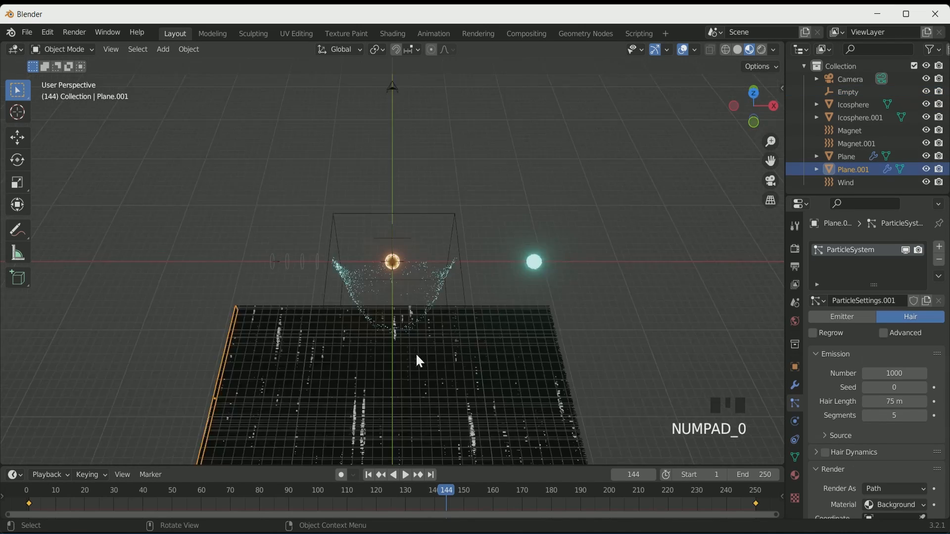
left_click(456, 359)
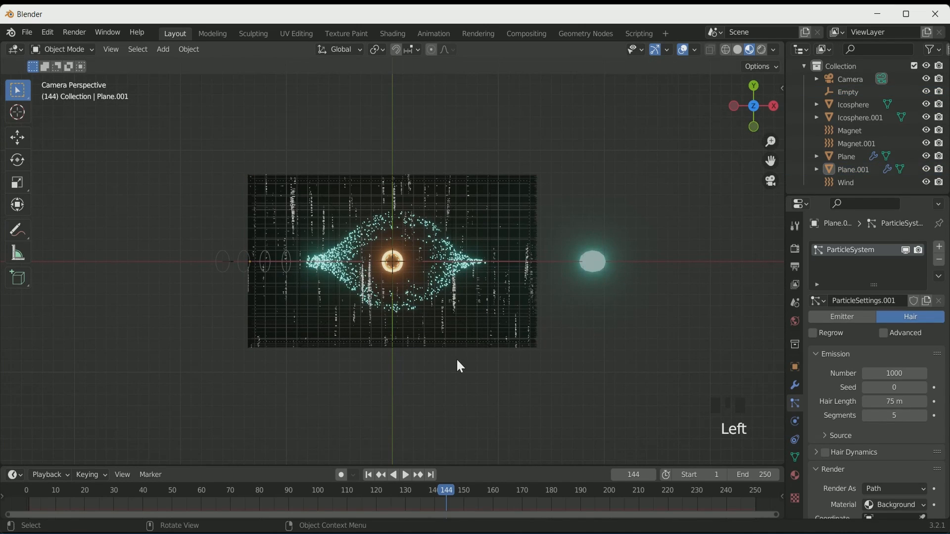
left_click(851, 79)
left_click(762, 50)
scroll(438, 274, "up", 3)
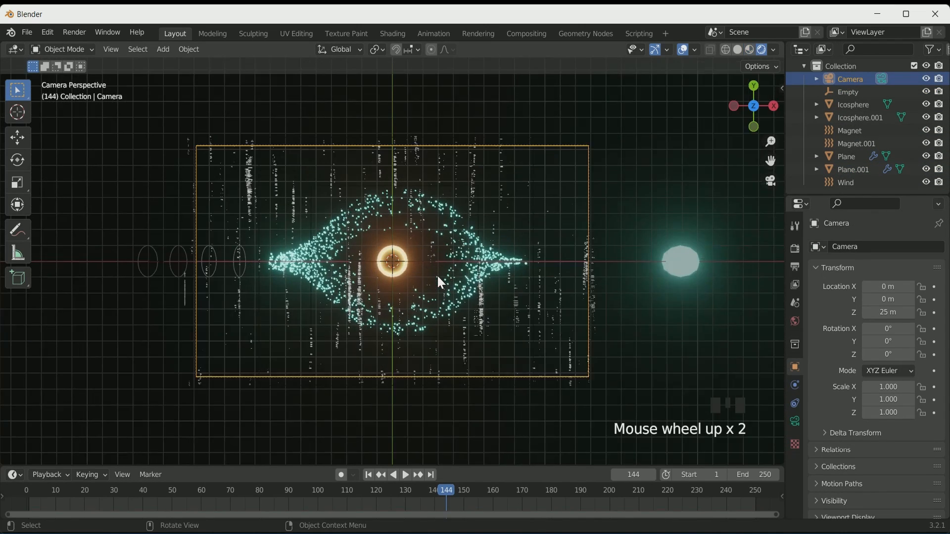
- Enable depth of field on the camera and pick the cube empty as its focus object in solid shading
left_click(796, 421)
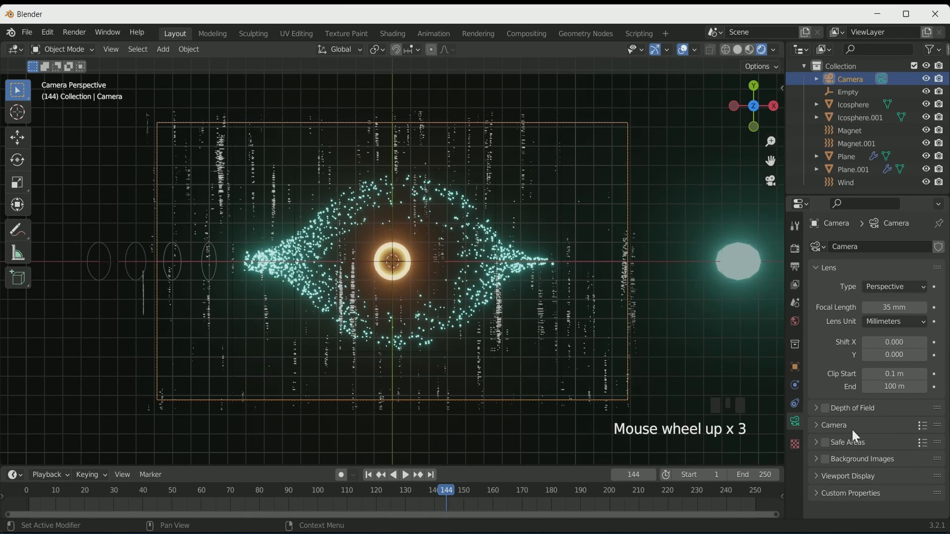
left_click(847, 409)
left_click(825, 408)
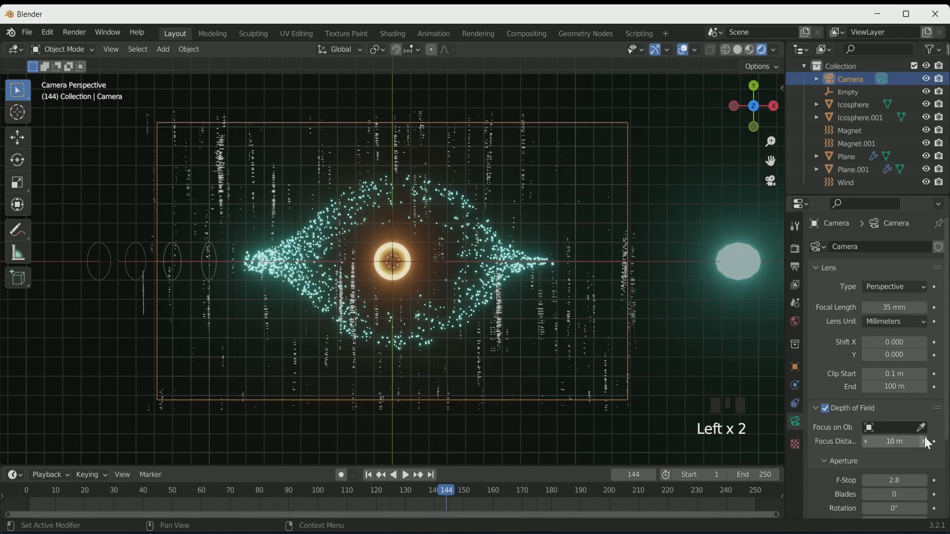
left_click(906, 426)
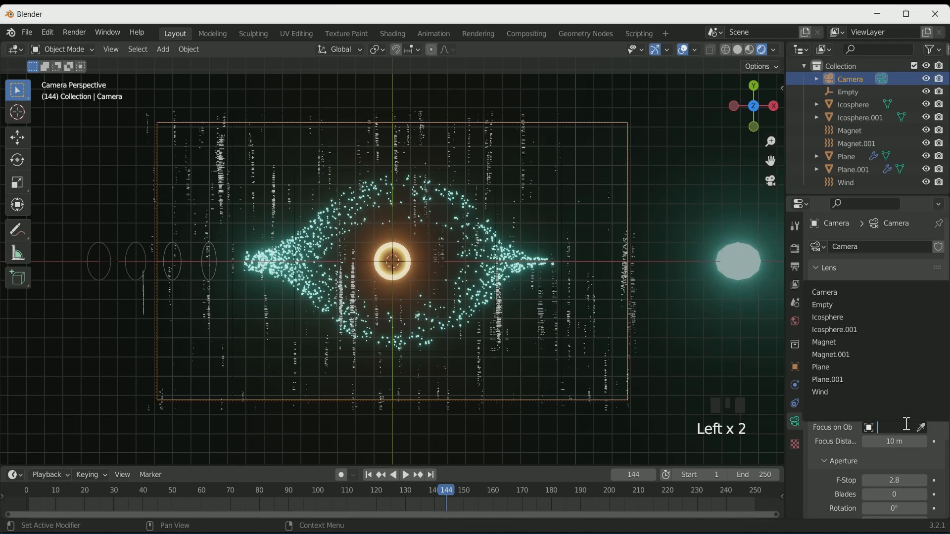
left_click(740, 51)
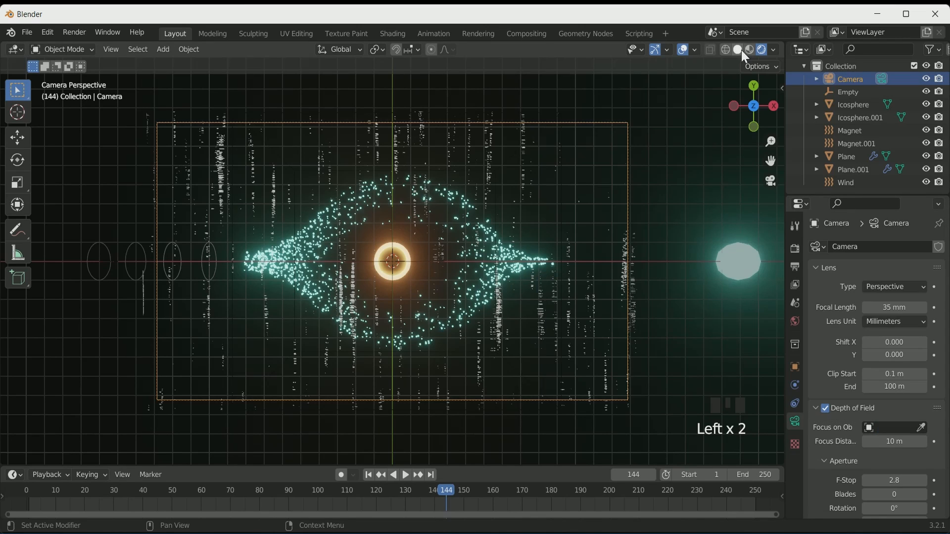
left_click(739, 49)
left_click(921, 427)
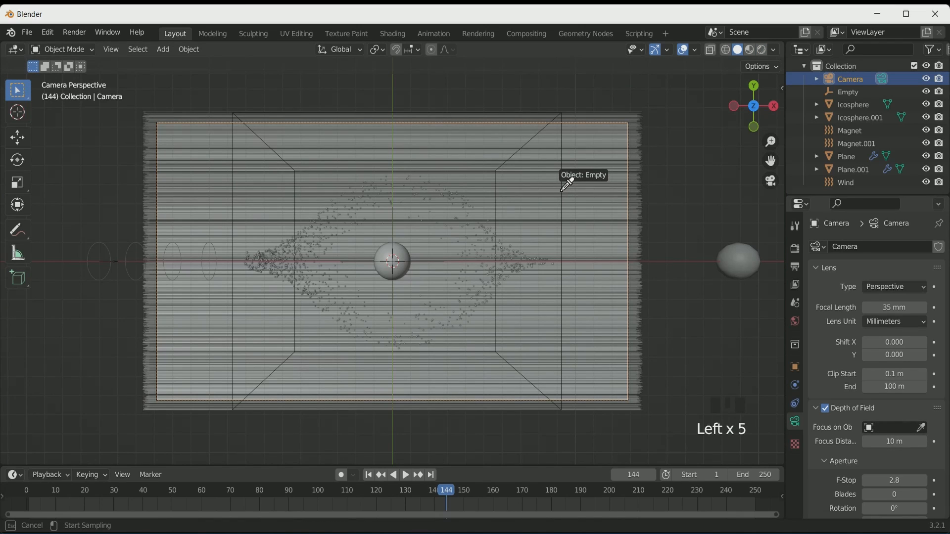
left_click(561, 190)
- Turn on depth of field for the solid viewport shading and set the camera's F-Stop to 0.1
left_click(774, 49)
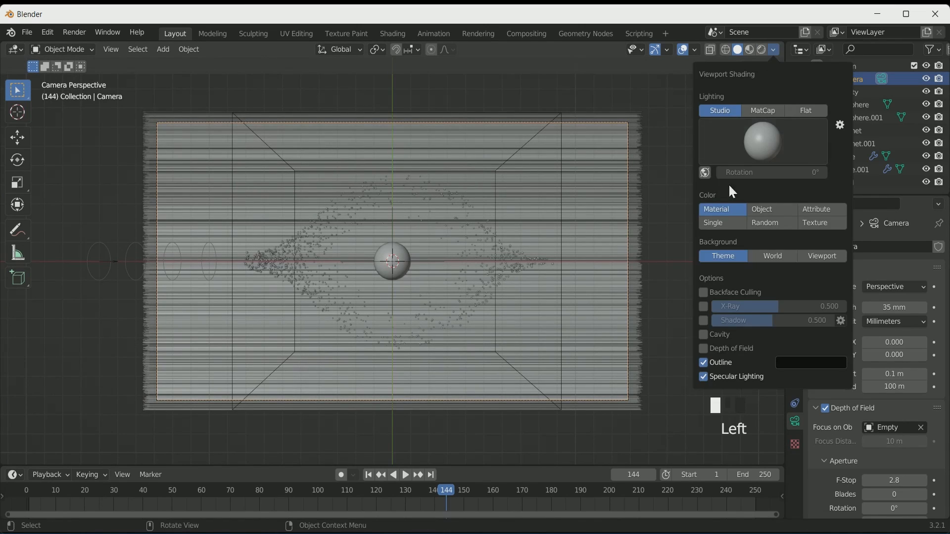
left_click(703, 349)
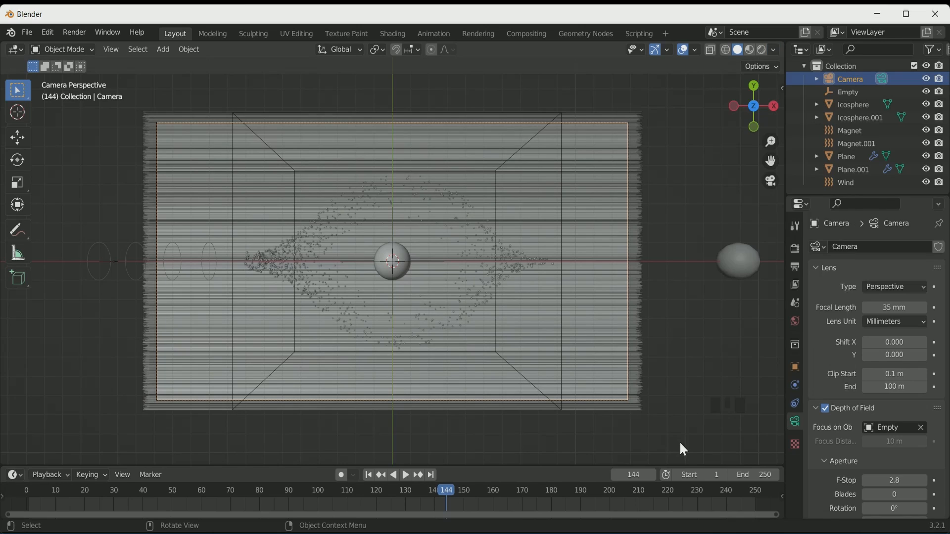
scroll(893, 482, "down", 2)
left_click_drag(894, 439, 841, 439)
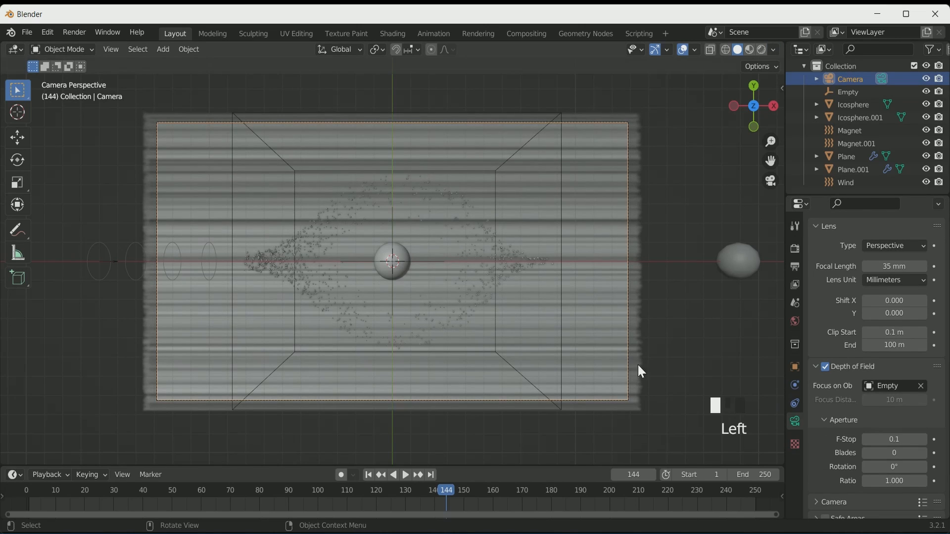
- Compare the camera's depth of field off and on in rendered shading and set its F-Stop to 0.2
scroll(524, 357, "up", 2)
scroll(524, 357, "down", 1)
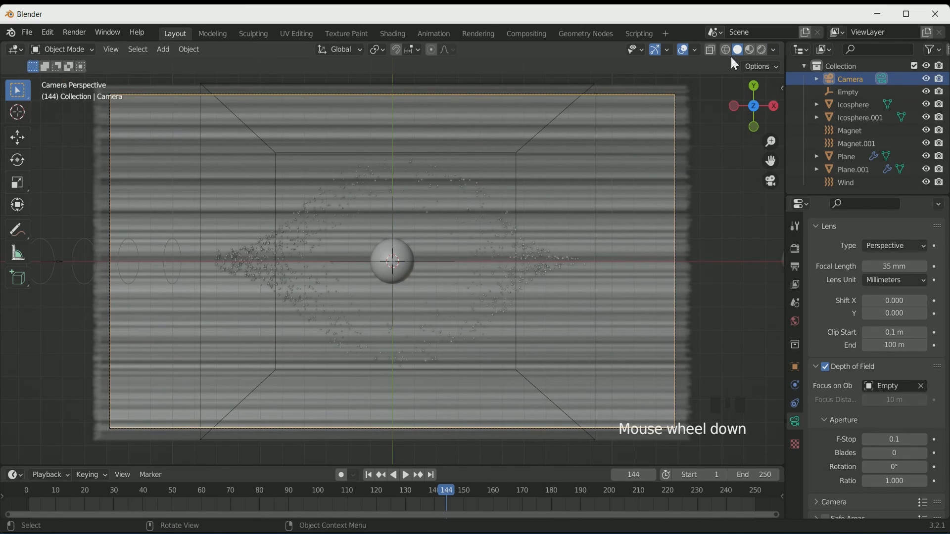
left_click(762, 49)
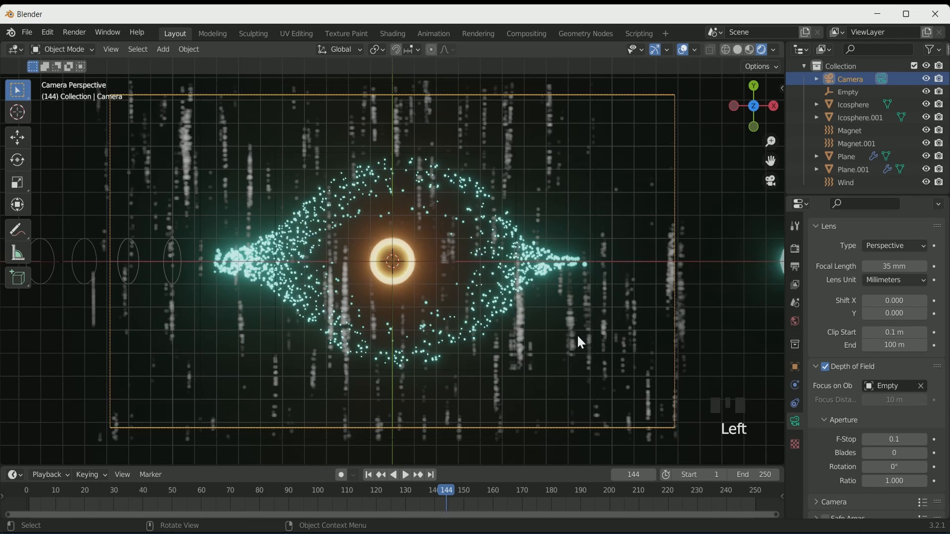
left_click(825, 367)
left_click(825, 366)
left_click(825, 367)
left_click(825, 366)
left_click(825, 366)
left_click(826, 367)
left_click(825, 367)
left_click(825, 367)
left_click(922, 440)
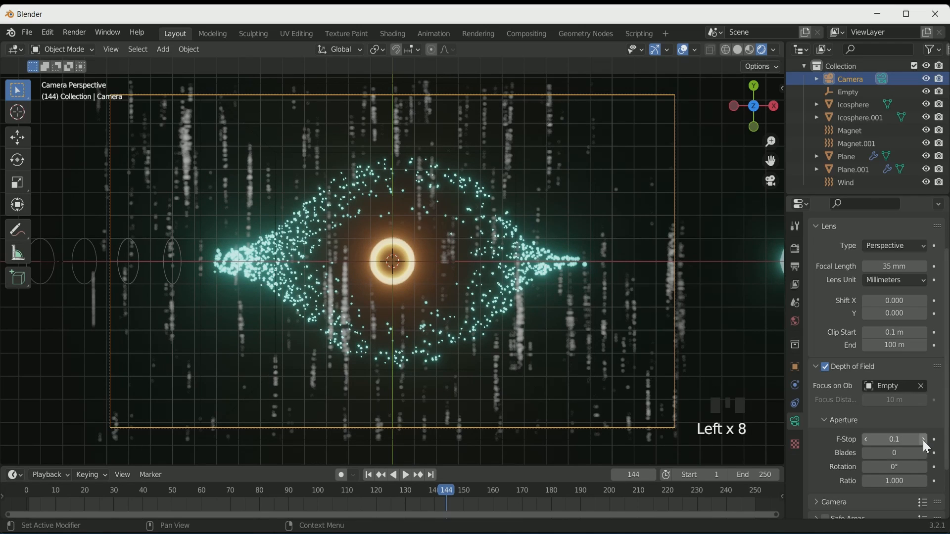
scroll(190, 271, "up", 2)
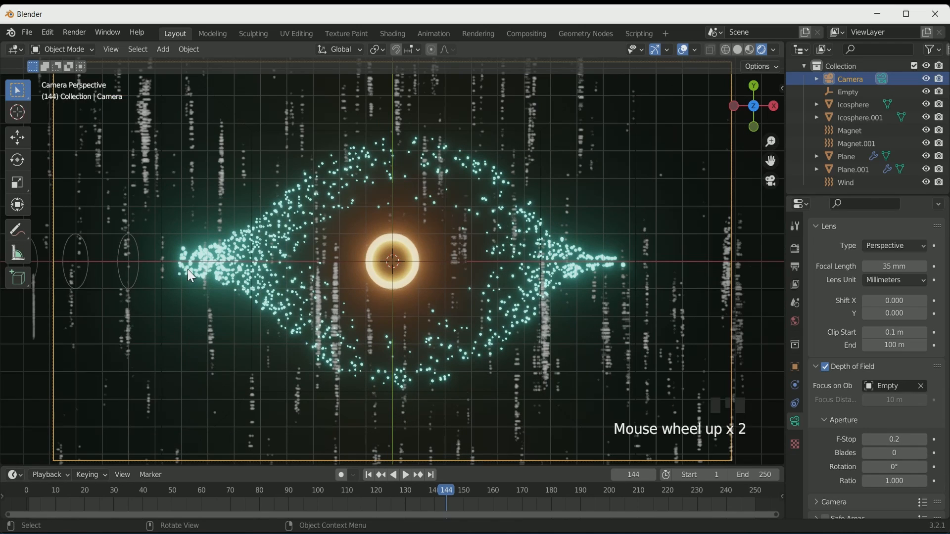
- Select the glowing eyeball icosphere and move the playhead to frame 130
left_click(407, 253)
left_click(317, 490)
left_click_drag(317, 491, 408, 497)
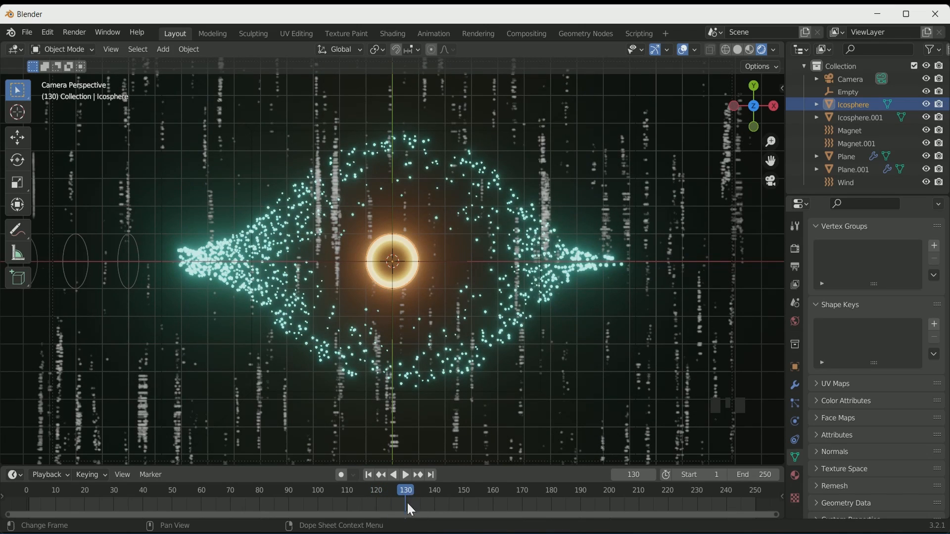
- Keyframe only the X and Y location of the eyeball at frame 130
left_click(795, 368)
left_click(404, 250)
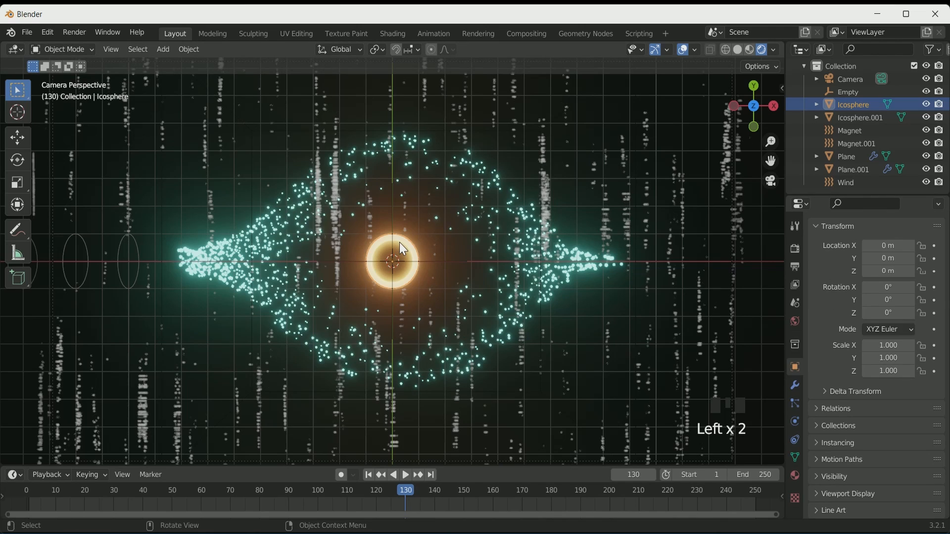
key("ctrl+z")
left_click_drag(889, 245, 888, 259)
key("ctrl+z")
left_click(935, 246)
key("ctrl+z")
left_click(935, 259)
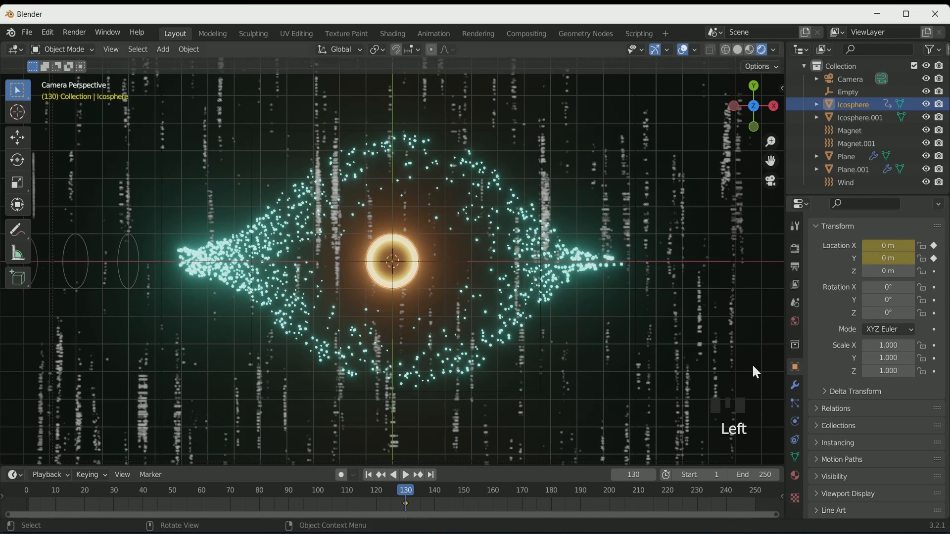
- Switch to the Animation workspace and show its main viewport in camera view with rendered shading
left_click(435, 34)
key("KP_0")
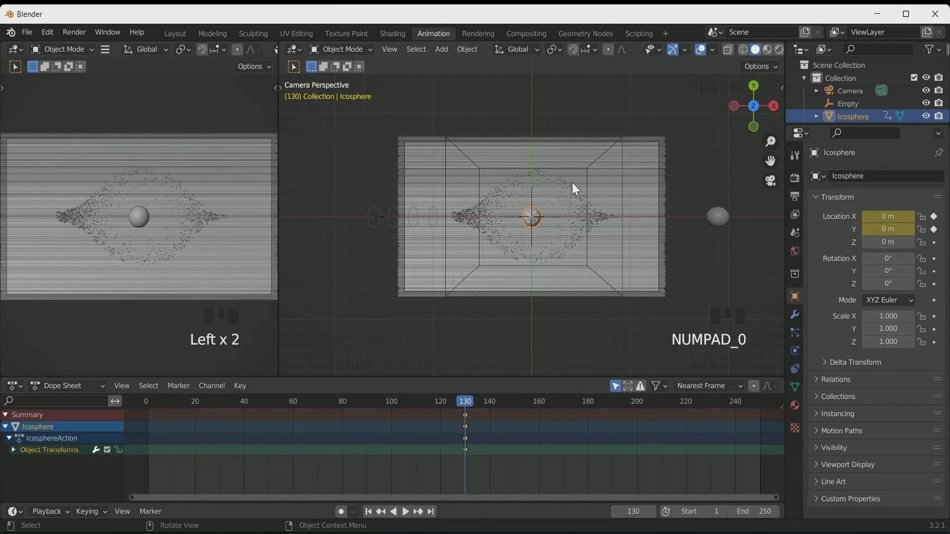
left_click(779, 49)
scroll(560, 245, "up", 2)
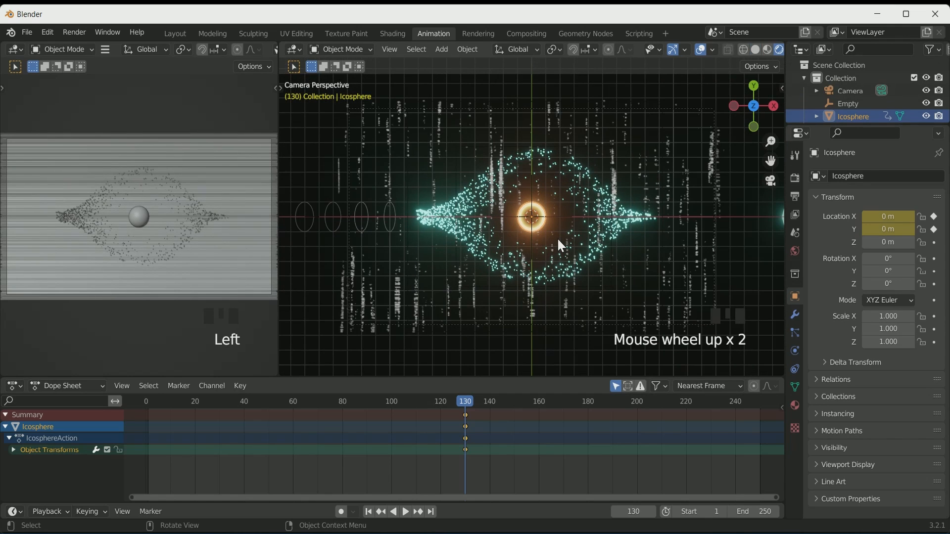
- Change the smaller viewport to a Graph Editor and widen it
left_click(20, 48)
left_click(170, 113)
left_click_drag(276, 159, 364, 165)
left_click(499, 246)
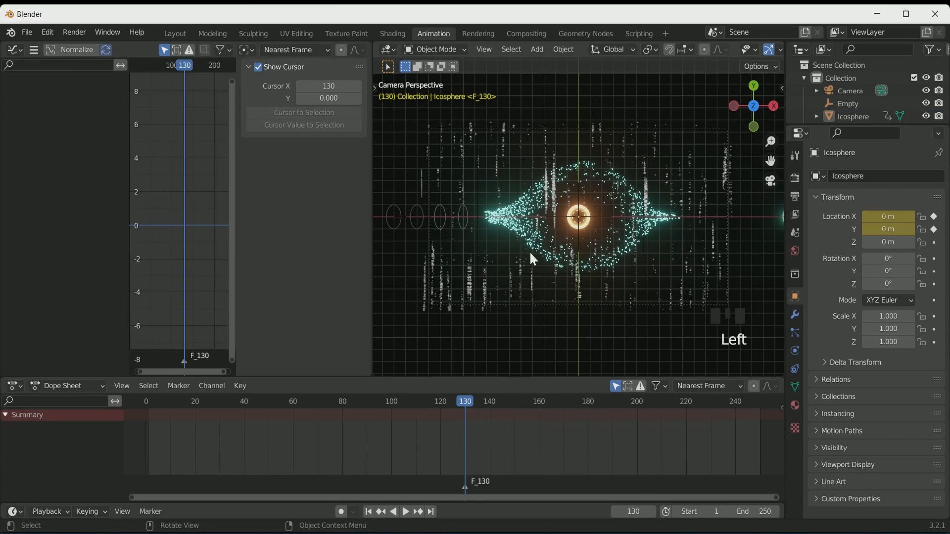
- Add a Noise modifier to the eyeball's X Location curve
left_click(585, 210)
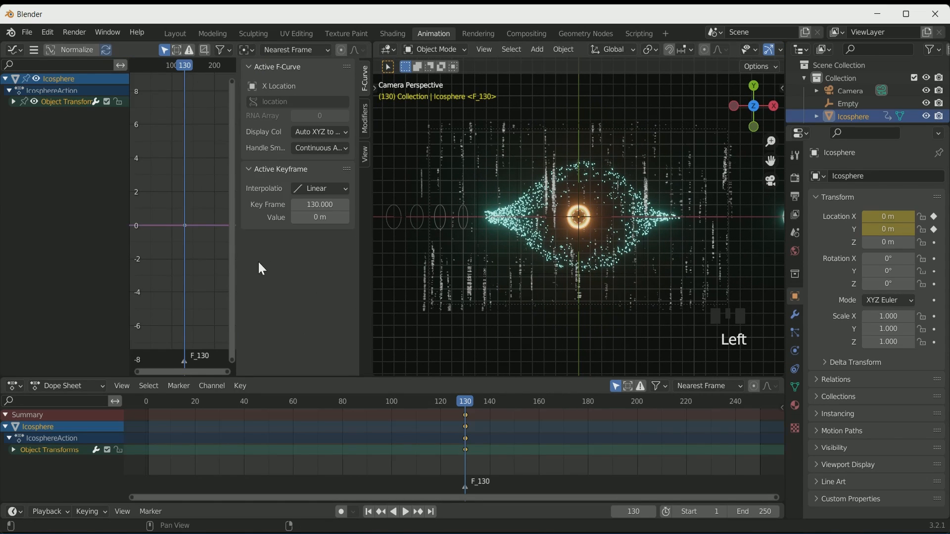
left_click(363, 120)
left_click(14, 102)
left_click(49, 115)
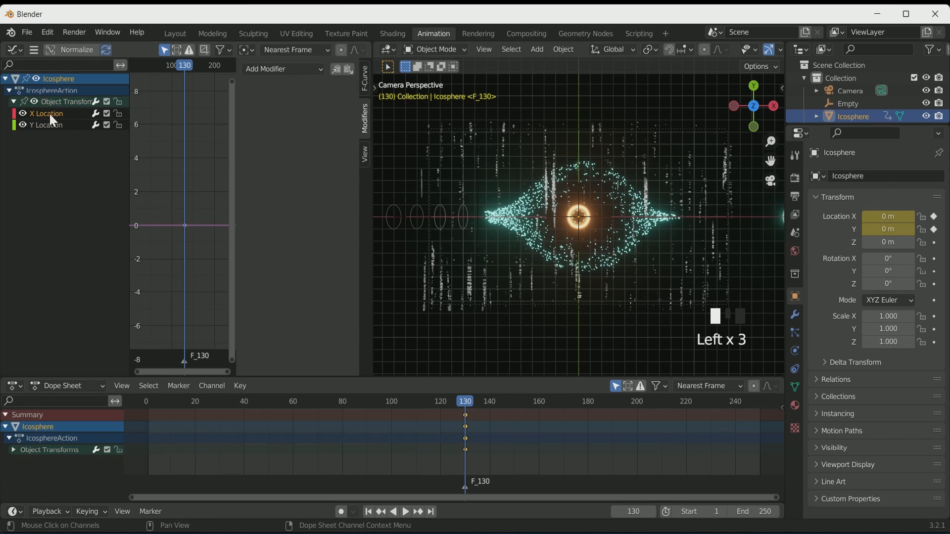
left_click_drag(296, 69, 287, 138)
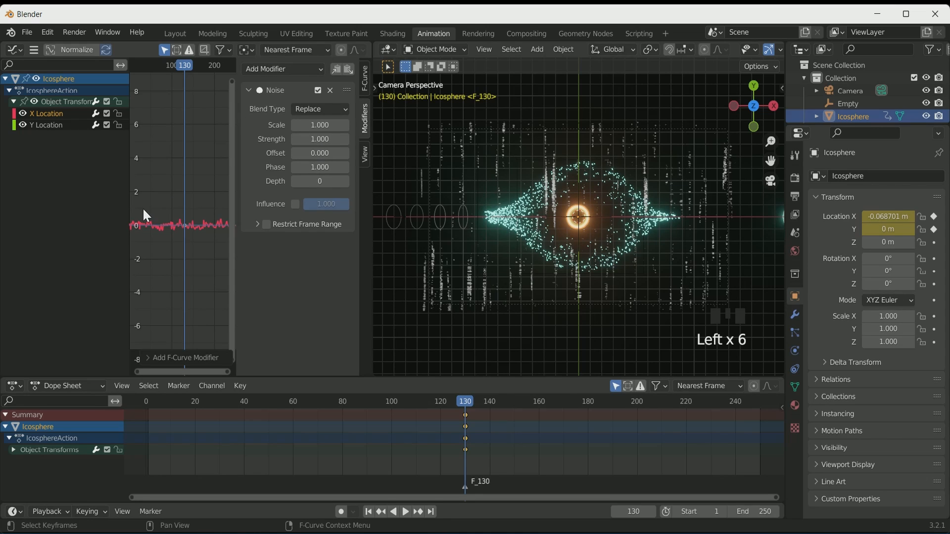
- Play the animation from frame 1 to check the eyeball's sideways jitter
left_click(368, 511)
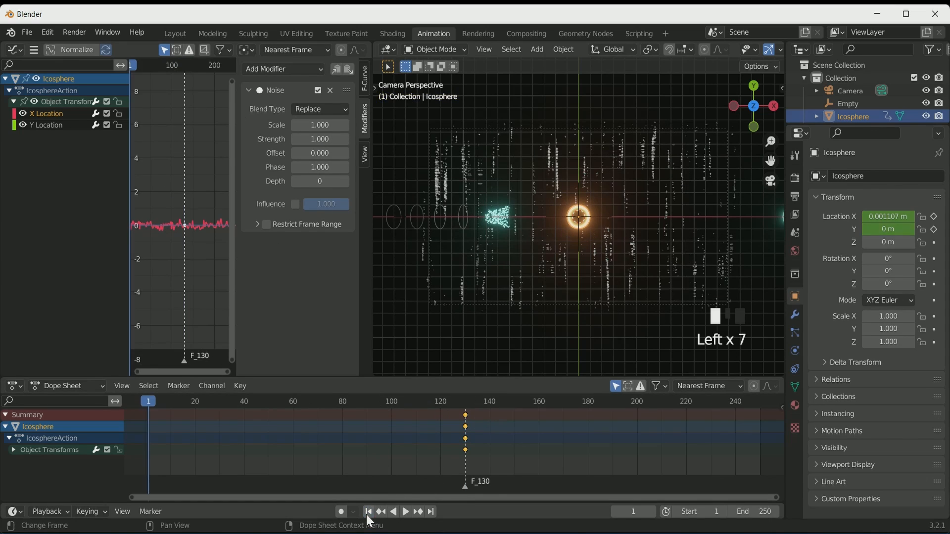
key("space")
scroll(580, 259, "up", 1)
scroll(579, 238, "up", 1)
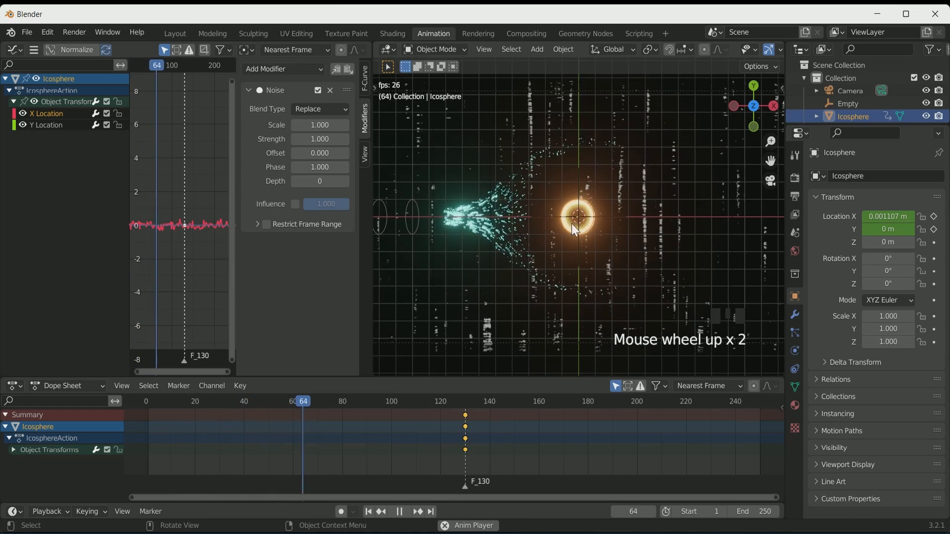
key("space")
- Add a Noise modifier to the eyeball's Y Location curve
left_click(49, 125)
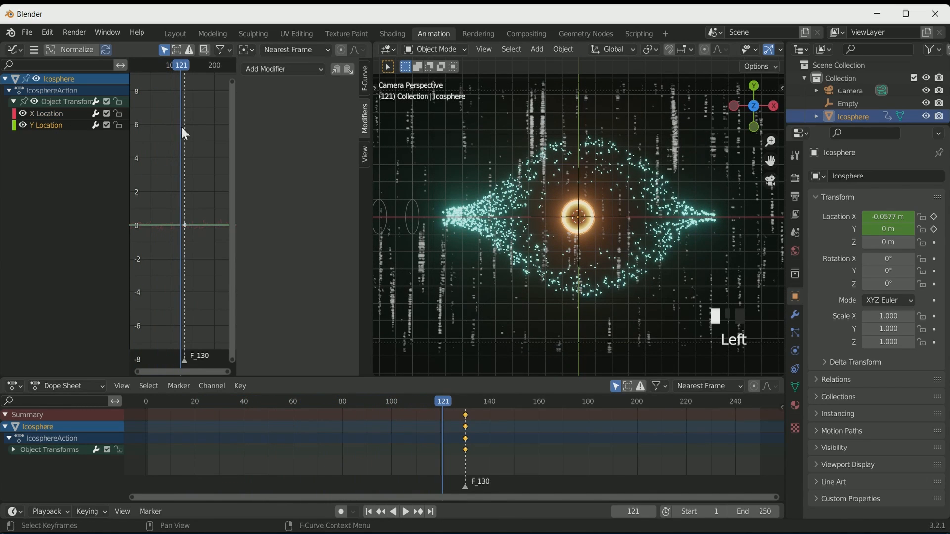
left_click(299, 69)
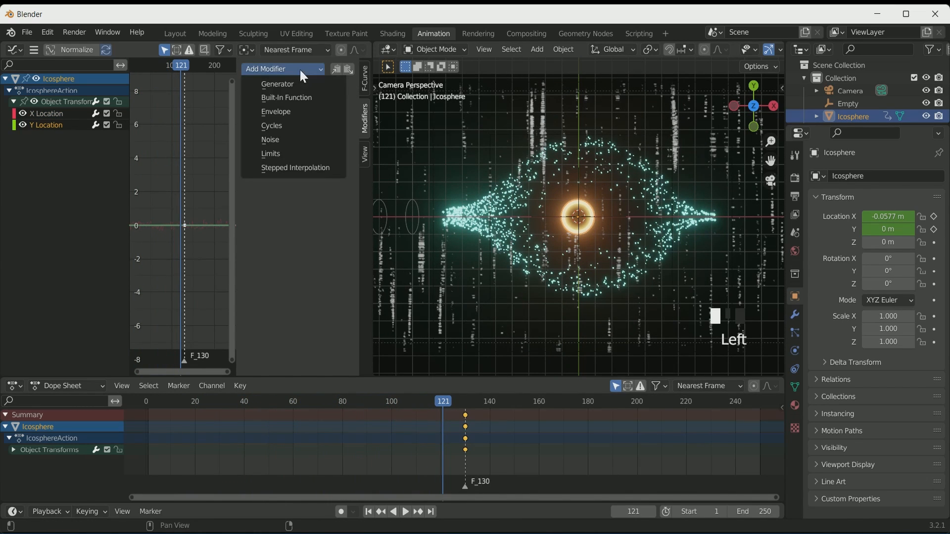
left_click(287, 126)
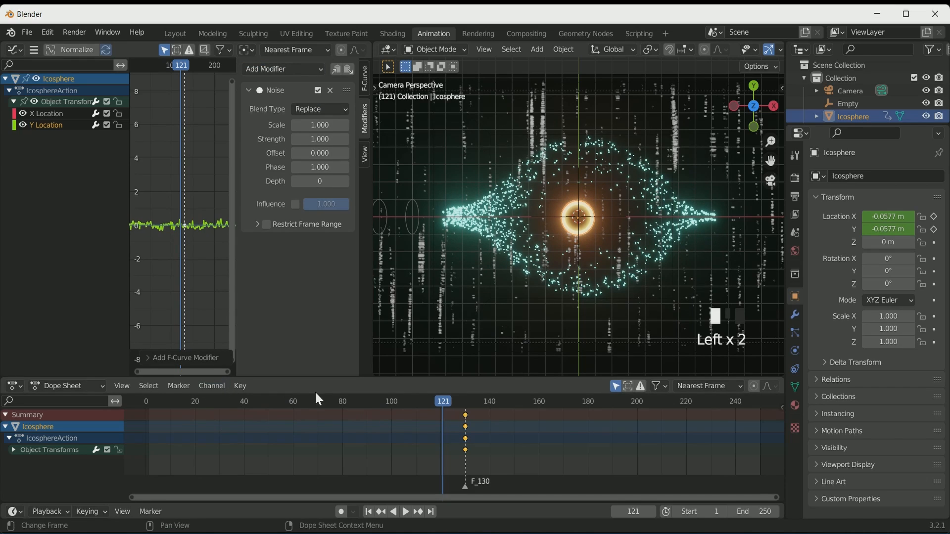
- Play the animation from frame 1 to check the eyeball's jitter on both axes
left_click(367, 512)
key("space")
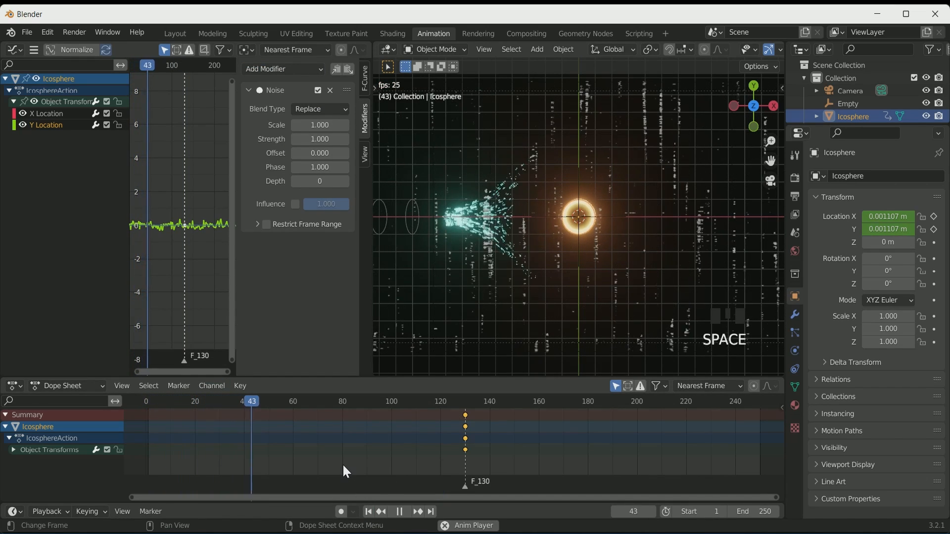
key("space")
- Restrict the X Location noise to a frame range from 130 to 250
left_click(468, 403)
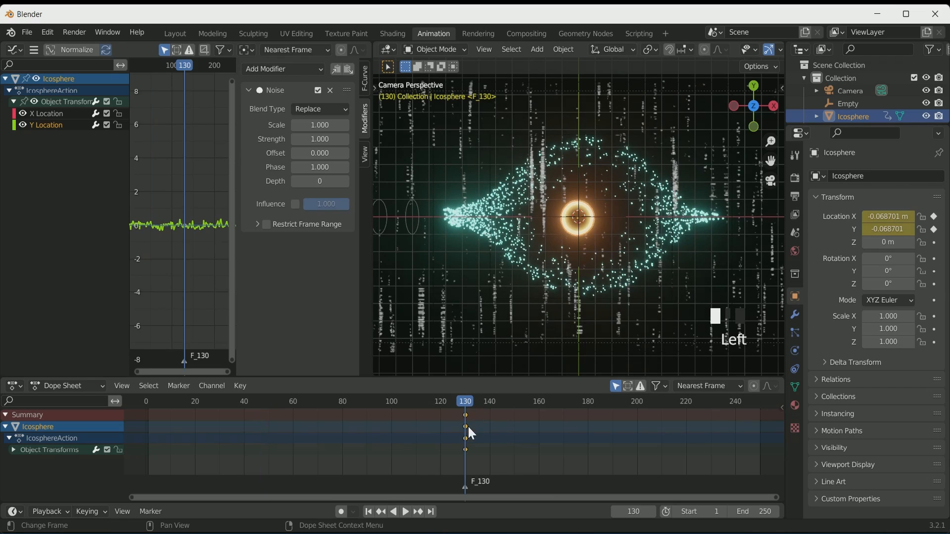
left_click(49, 113)
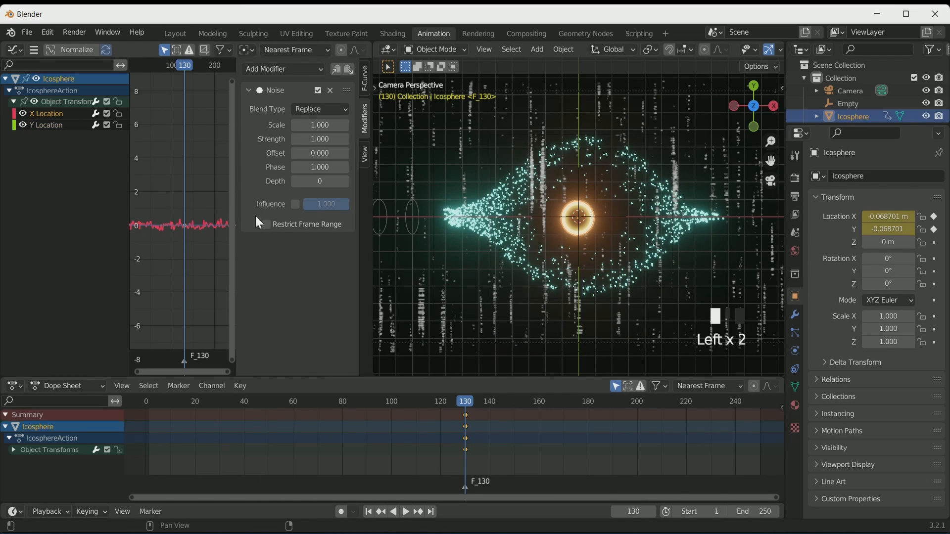
left_click(266, 224)
left_click(257, 224)
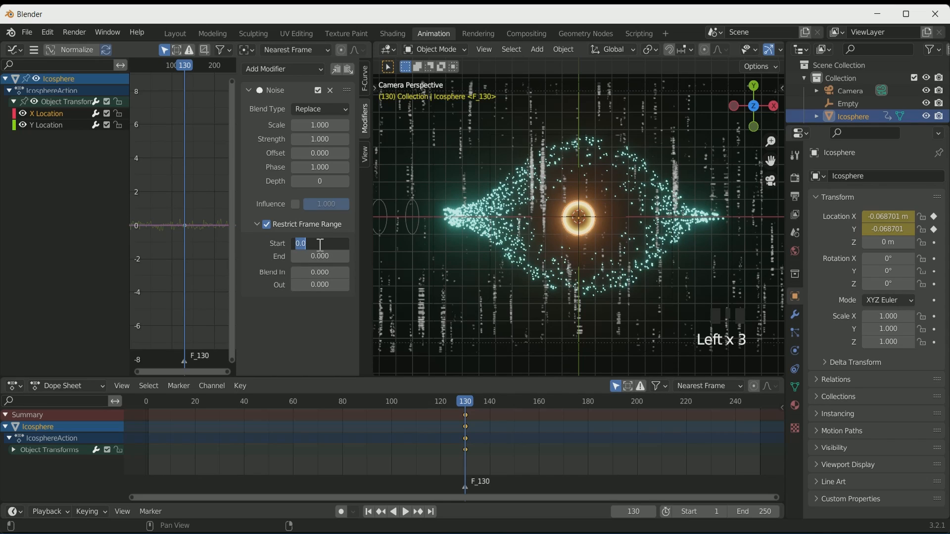
key("Return")
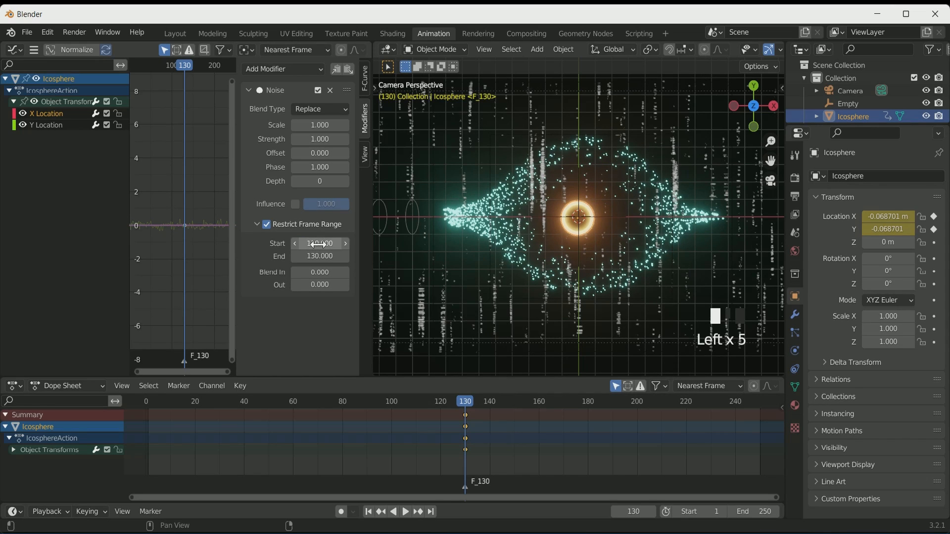
left_click(317, 259)
type("250")
key("Return")
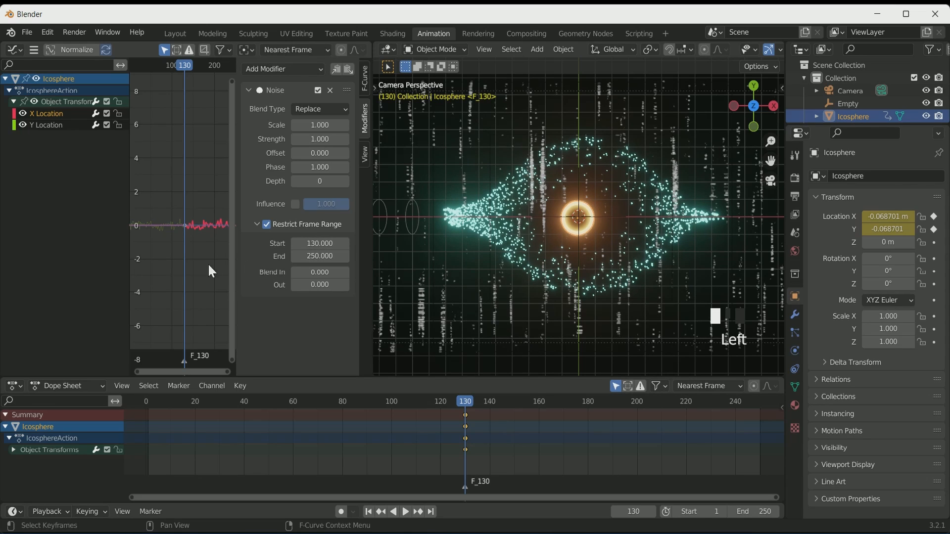
- Restrict the Y Location noise to a frame range from 130 to 250
scroll(204, 238, "down", 2)
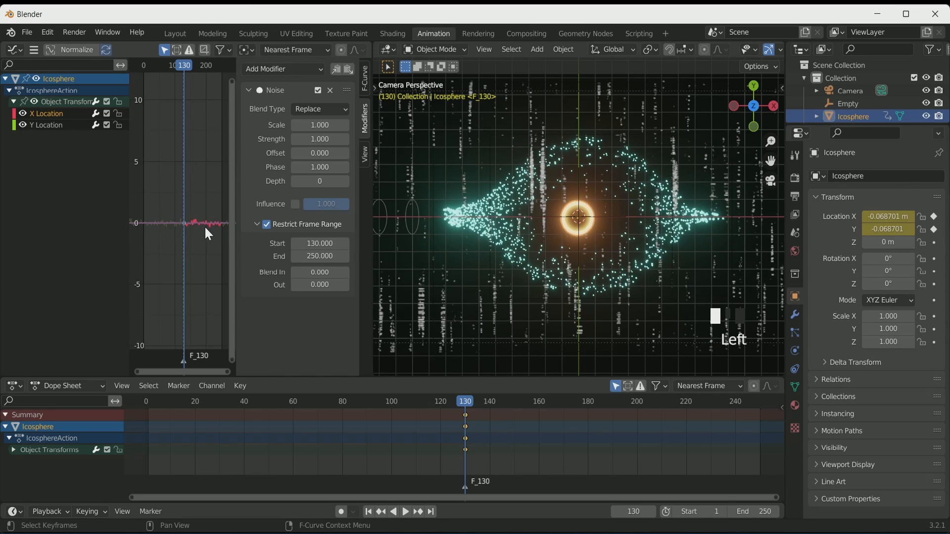
scroll(196, 261, "up", 1)
left_click(59, 124)
left_click(266, 224)
left_click(257, 224)
left_click(322, 244)
type("130")
left_click(335, 252)
left_click(322, 253)
type("250")
left_click(308, 301)
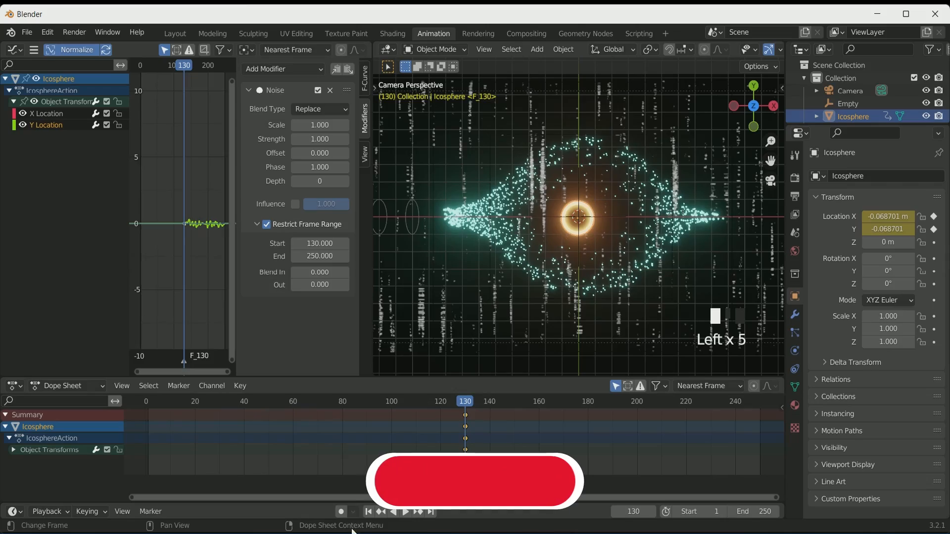
- Play the animation to check when the eyeball's restricted jitter starts
key("Left")
key("space")
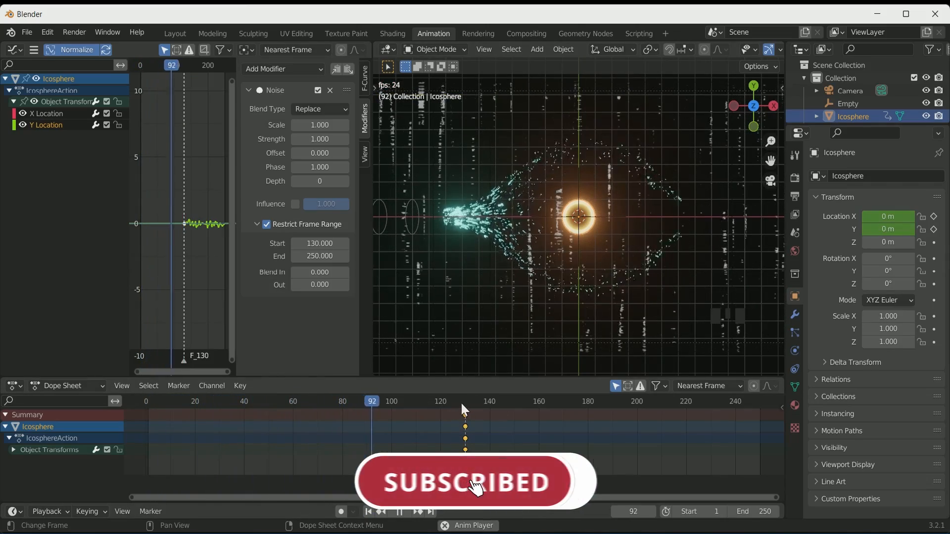
key("space")
- Set the X Location curve's Noise modifier to Scale 9.2 and Strength 1.8
left_click(47, 113)
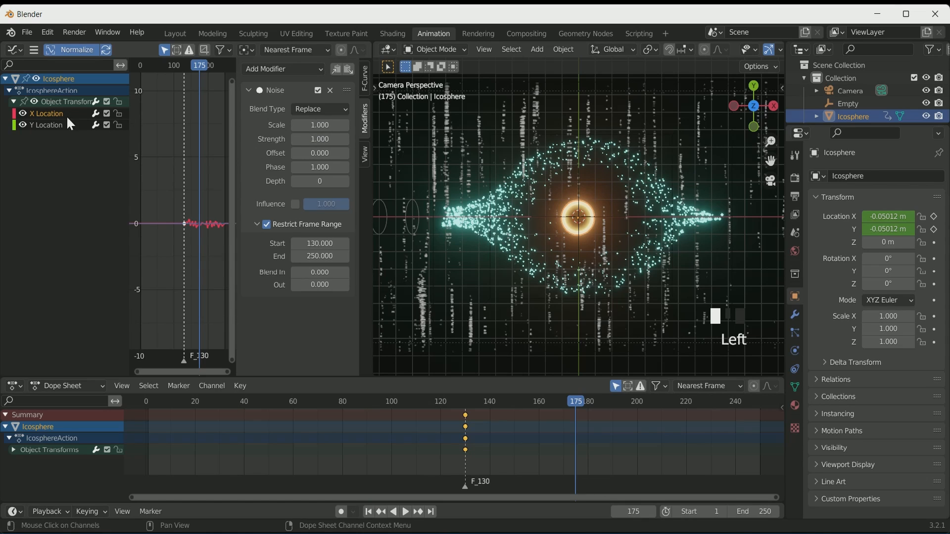
mouse_move(317, 125)
left_mouse_down()
mouse_move(371, 126)
mouse_move(312, 126)
left_mouse_up()
left_click(344, 126)
left_click(343, 126)
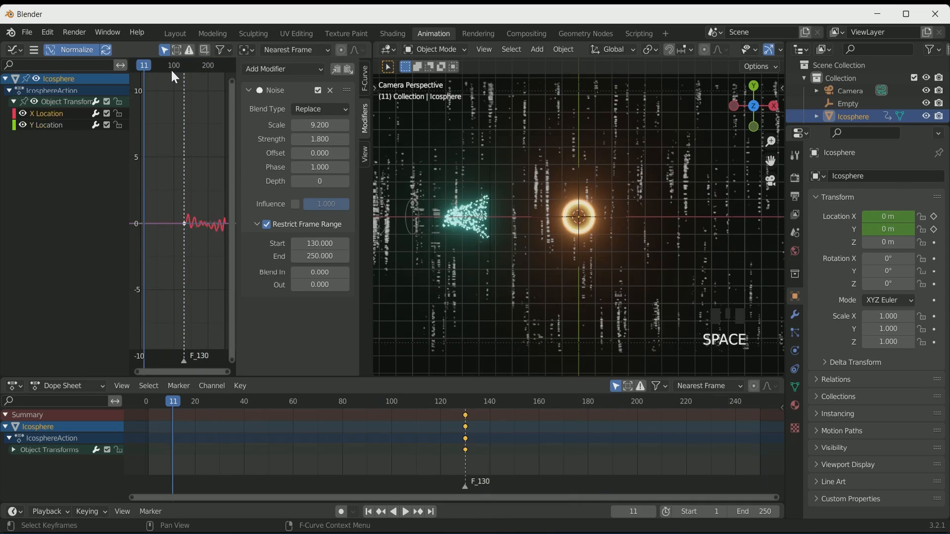
- Give the Y Location curve's Noise modifier Scale 9.2 and Strength 1.8, and play the animation to check it
left_click(46, 125)
left_click(179, 65)
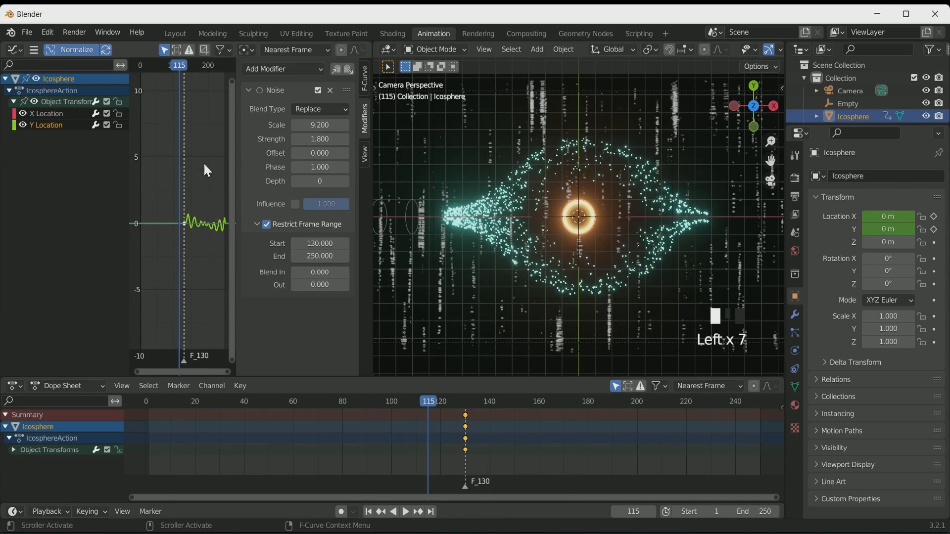
key("space")
key("space")
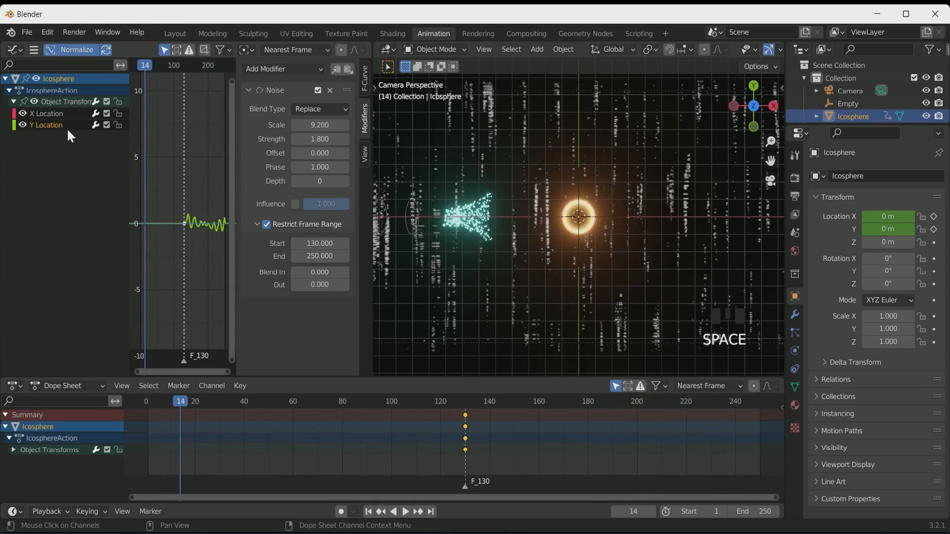
- Set the Y Location noise Scale to -10 and play the animation to judge the eyeball's movement
left_click(320, 126)
type("-10")
key("Return")
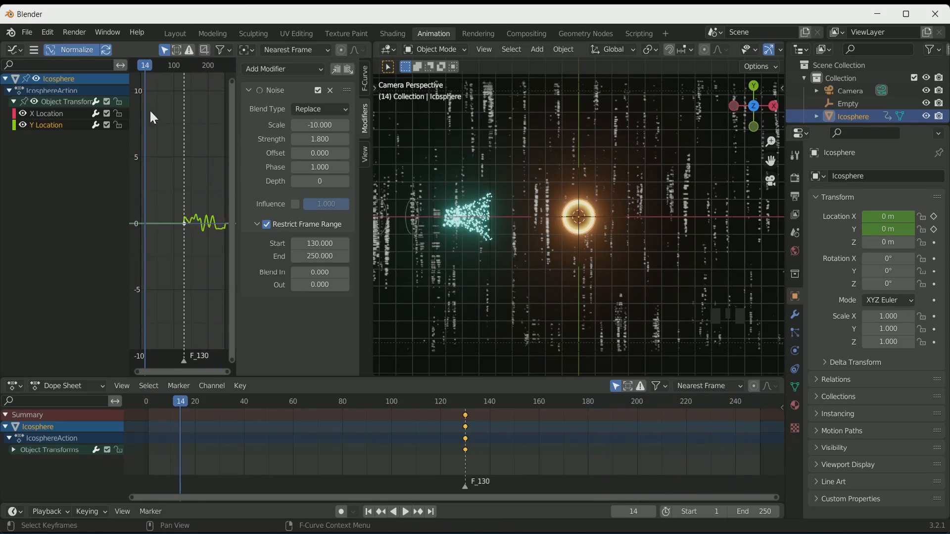
left_click(173, 66)
key("space")
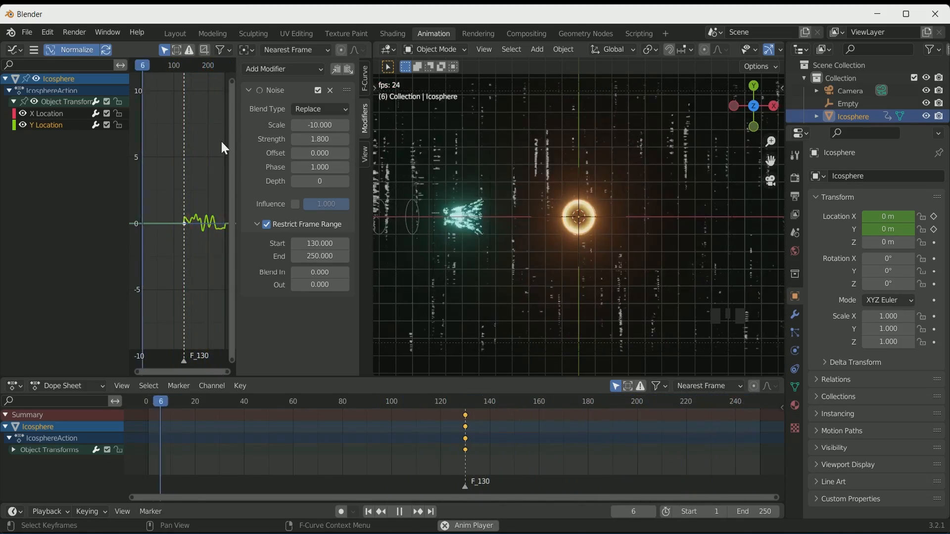
left_click(439, 403)
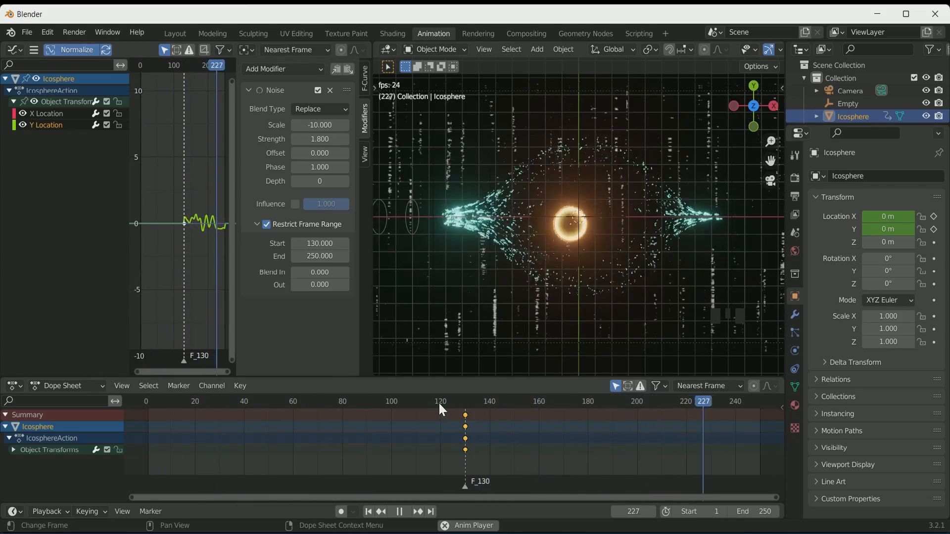
key("space")
- Set the Y Location noise Scale to -12.4 and play the animation from shortly before frame 130
left_click_drag(321, 126, 282, 126)
left_click(448, 403)
key("space")
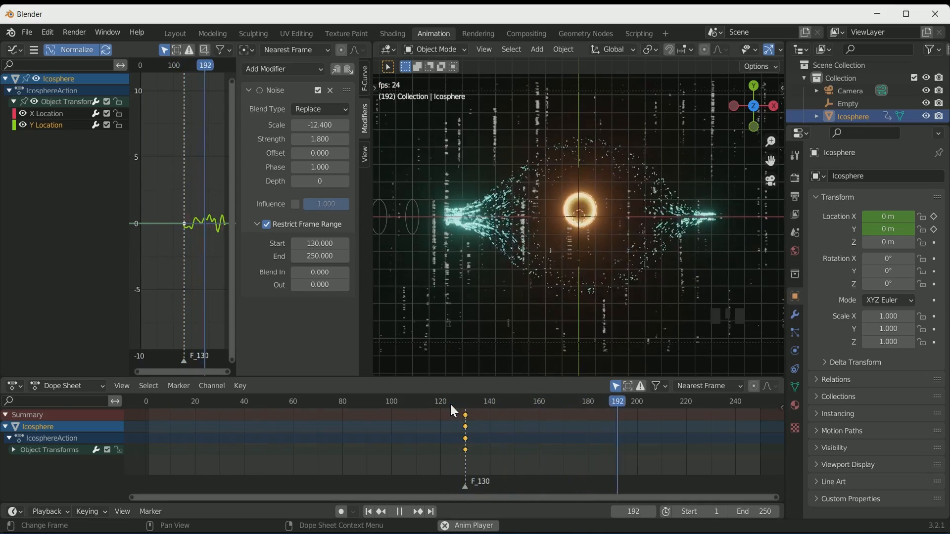
key("space")
- Switch to the Layout workspace and play the animation from frame 1 to review the eyeball's jitter
left_click(74, 114)
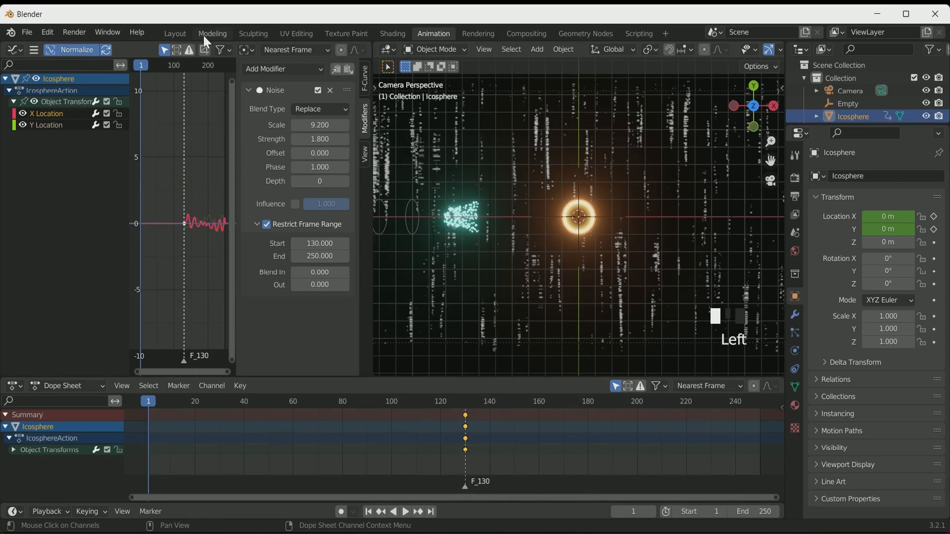
left_click(175, 34)
left_click(367, 475)
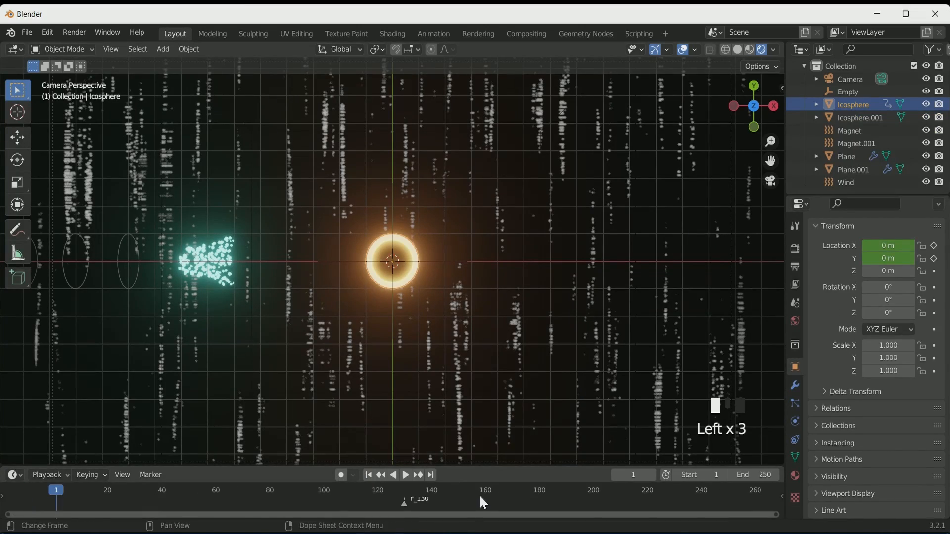
key("space")
key("space")
key("space")
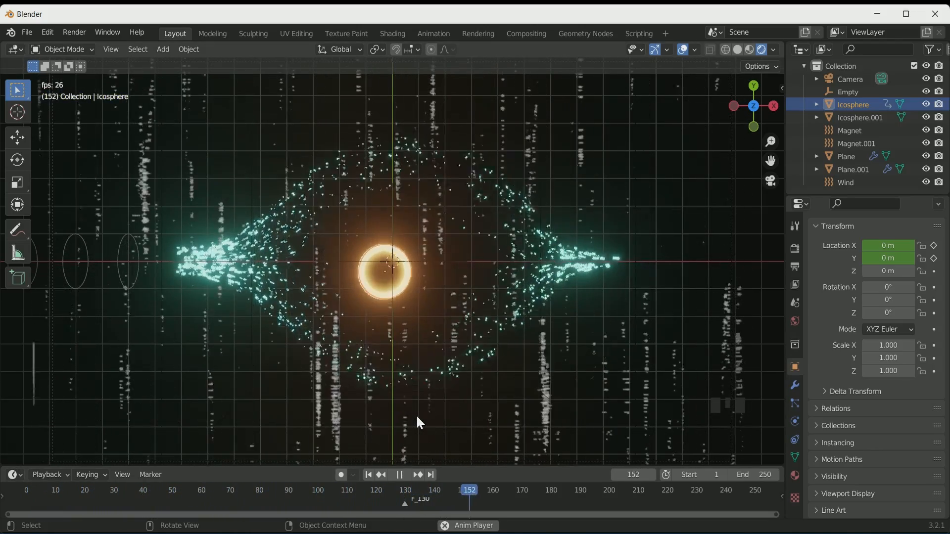
key("space")
- Set the emitter plane's particle count to 10000 and return to frame 1
left_click(183, 262)
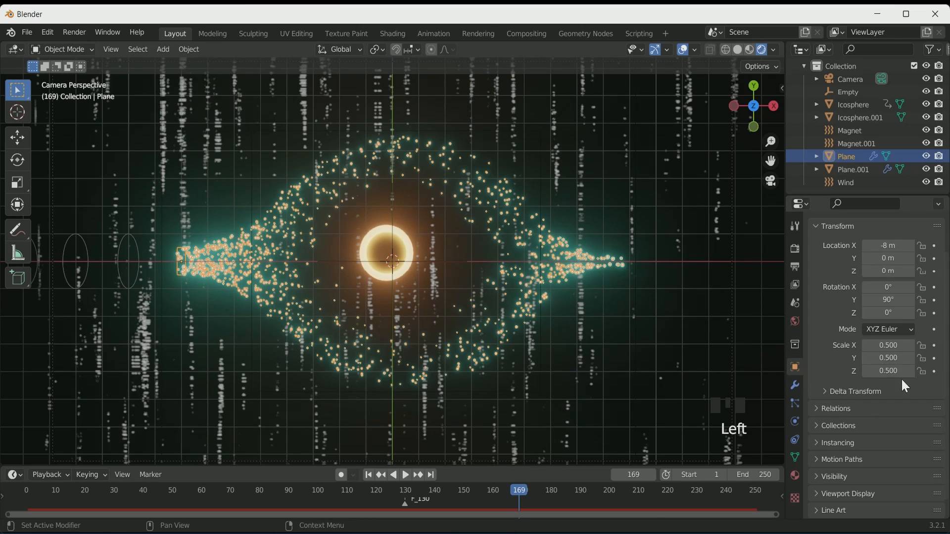
left_click(795, 403)
left_click(896, 318)
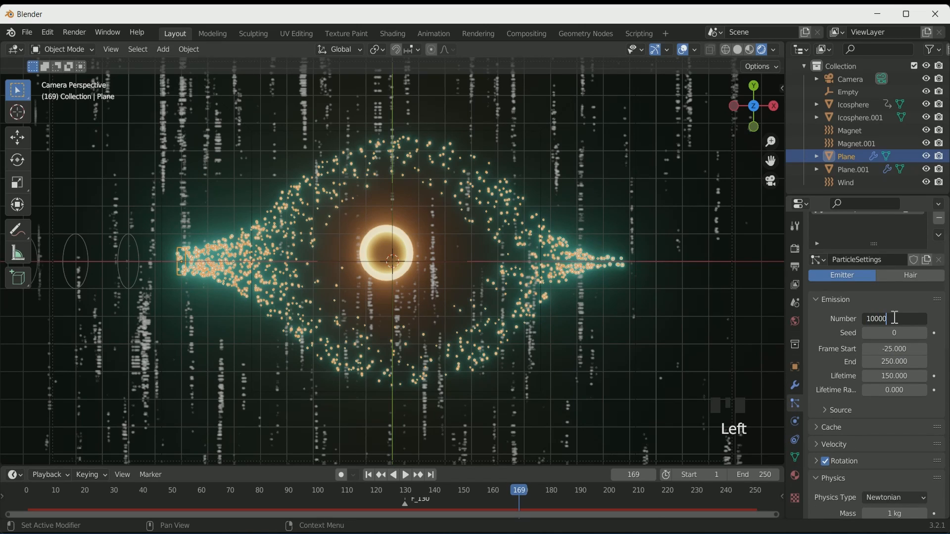
type("10000")
key("Return")
left_click(369, 476)
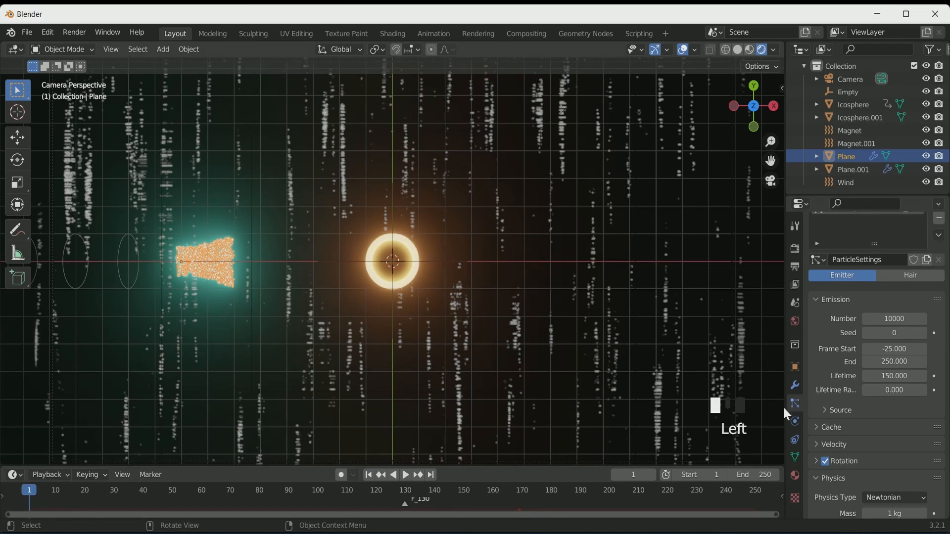
- Bake the emitter plane's particle cache
scroll(836, 408, "down", 6)
left_click(841, 343)
left_click(836, 283)
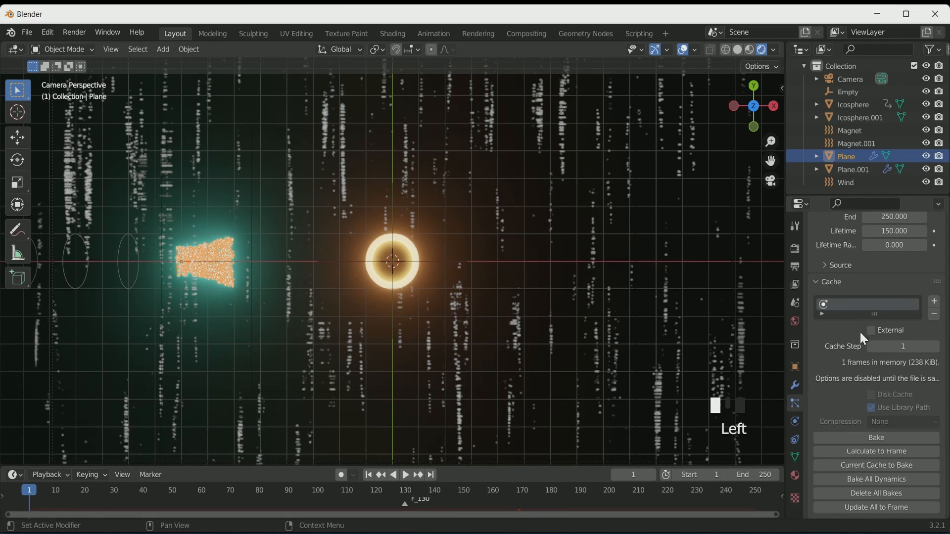
left_click(882, 439)
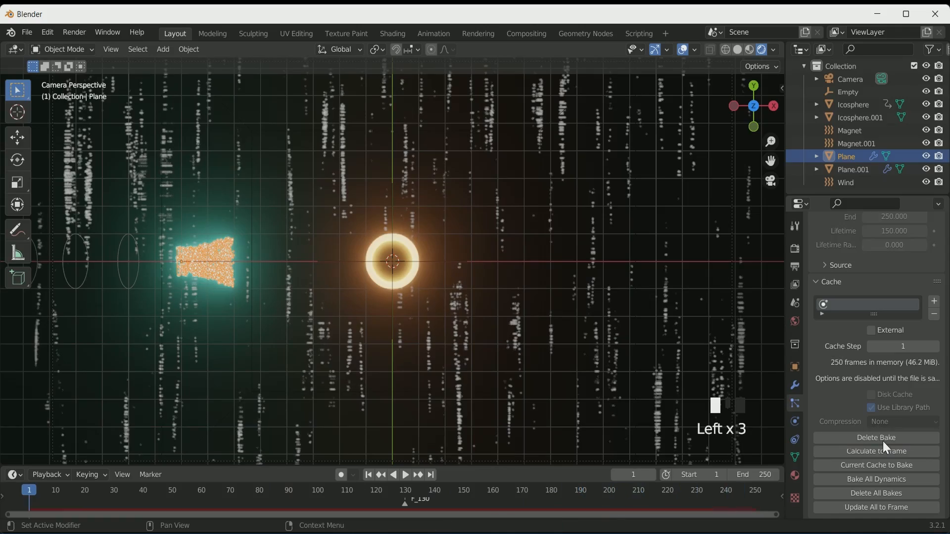
- Play the baked particle animation to check the denser eye shape, and return to frame 1
left_click(284, 413)
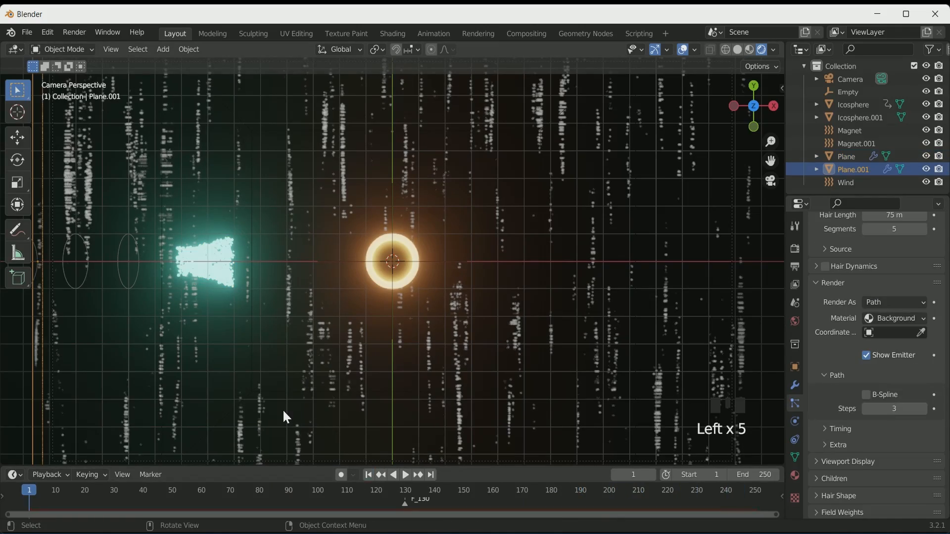
key("space")
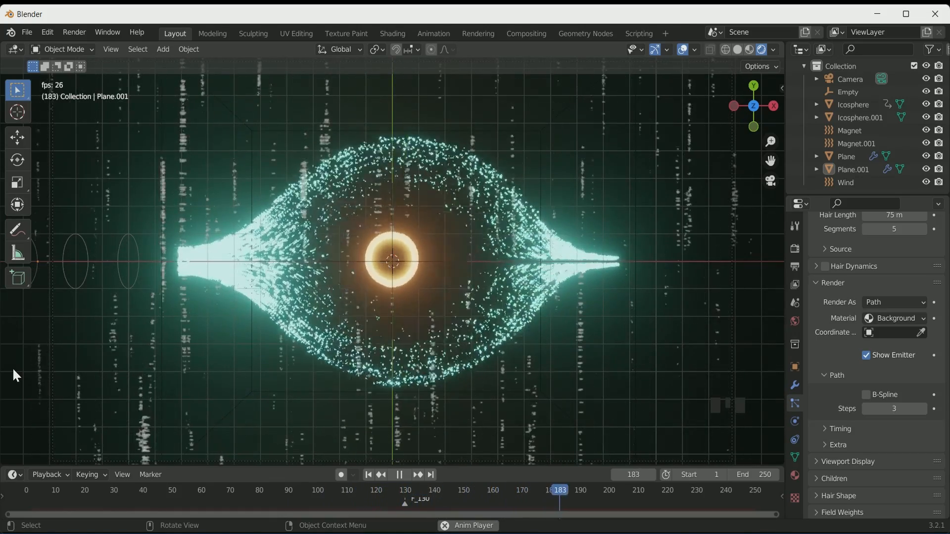
key("space")
key("space")
key("space")
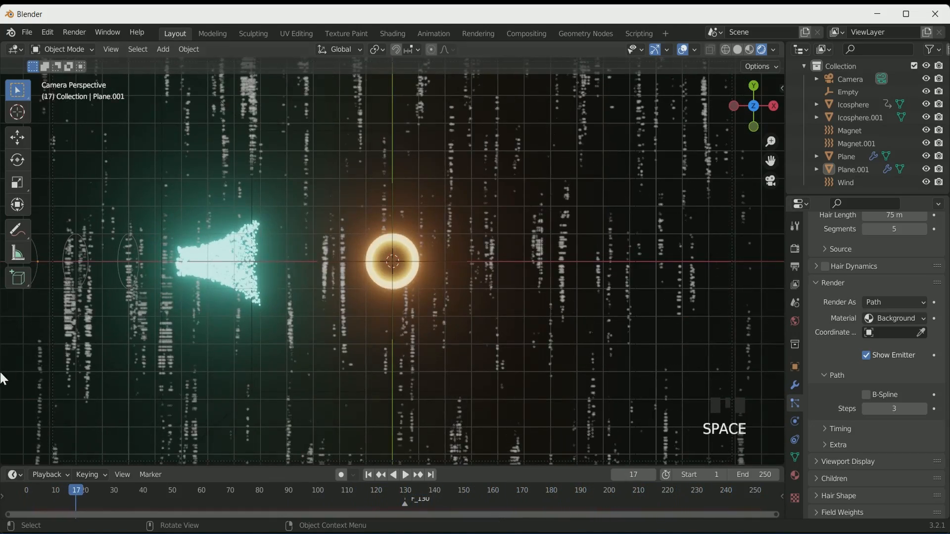
left_click(371, 474)
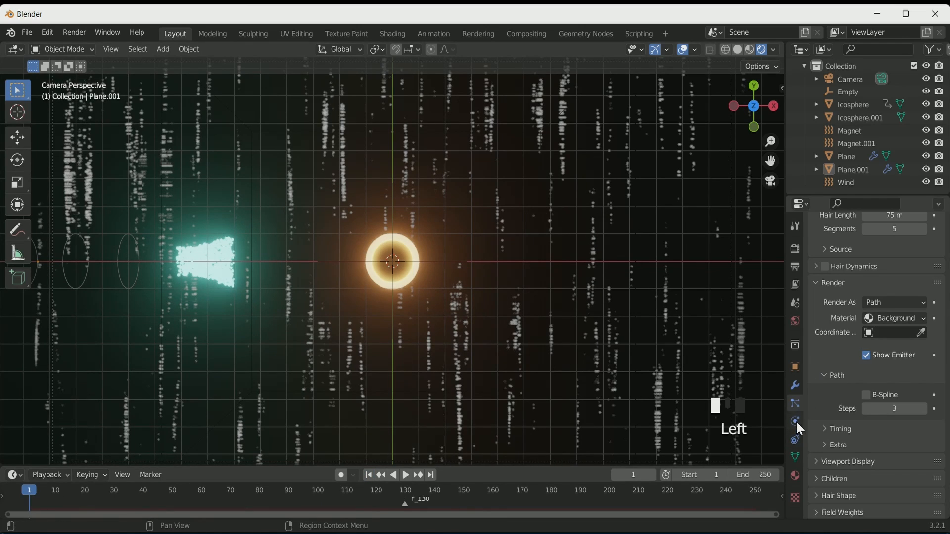
- Review the emitter plane's particle emission settings and the bake options of its cache
scroll(906, 396, "up", 8)
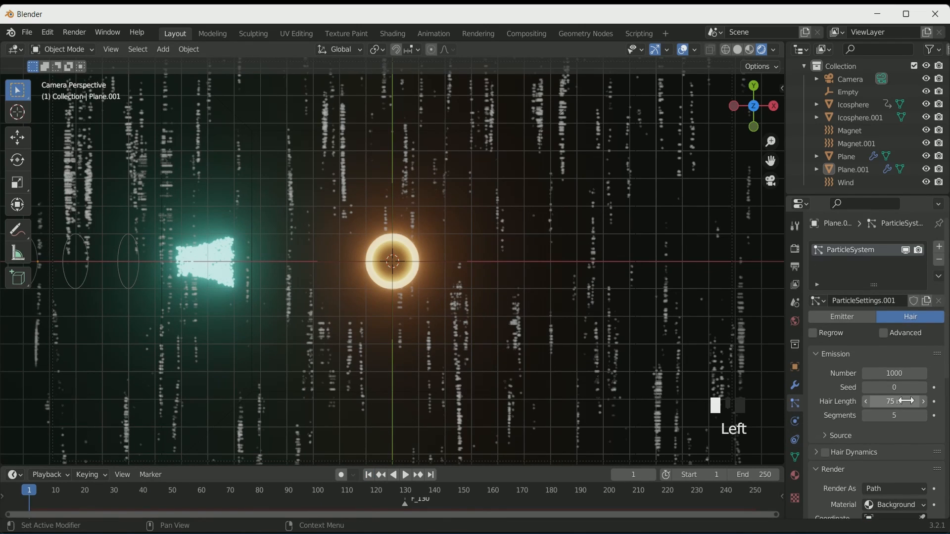
left_click(209, 285)
scroll(98, 347, "down", 4)
left_click(76, 310)
scroll(173, 257, "up", 4)
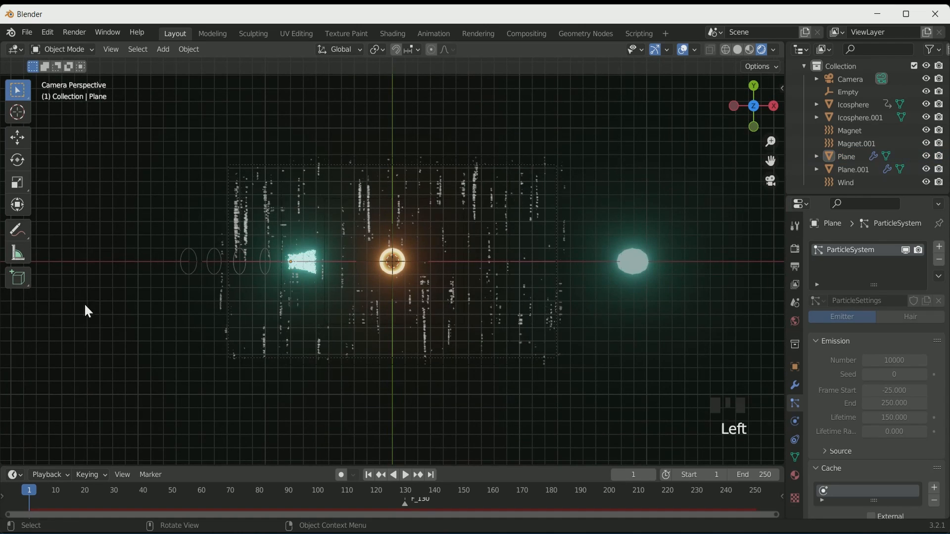
scroll(910, 383, "down", 1)
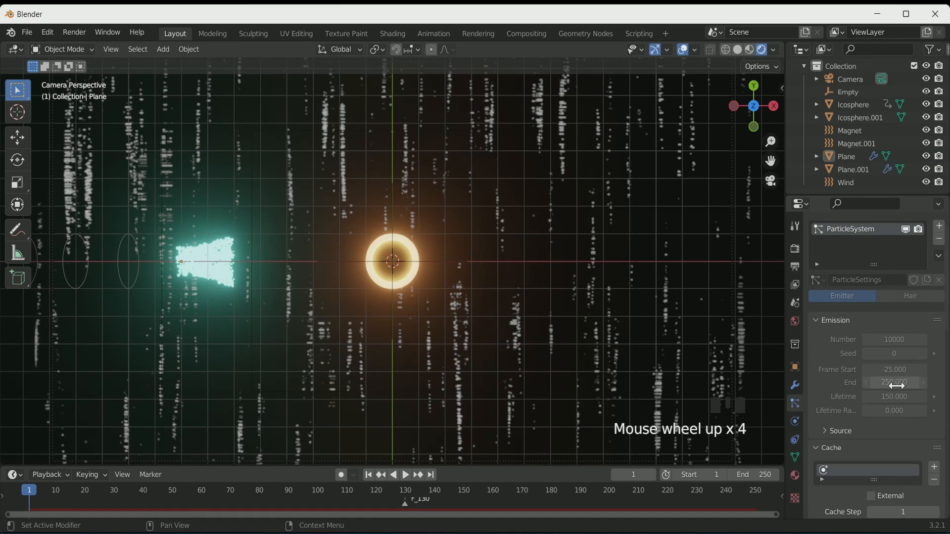
scroll(889, 433, "down", 8)
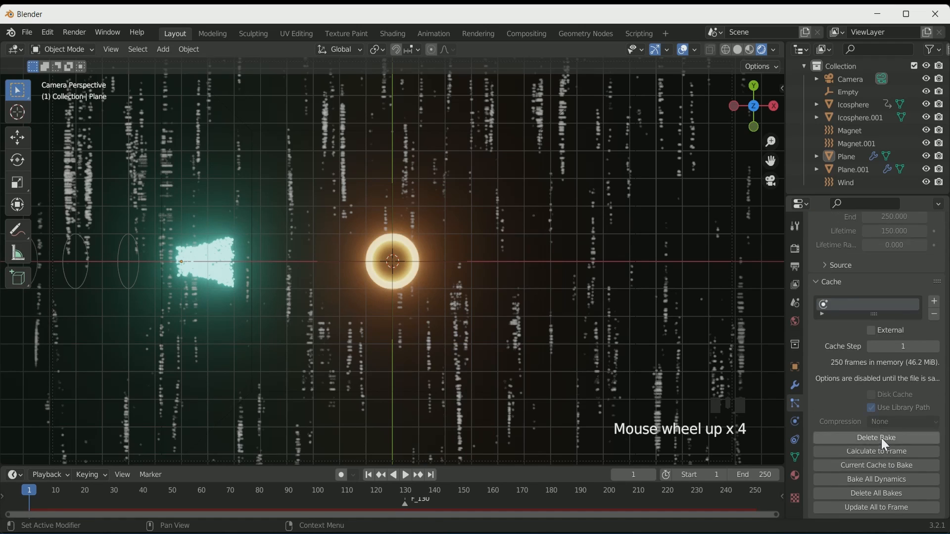
scroll(881, 438, "up", 5)
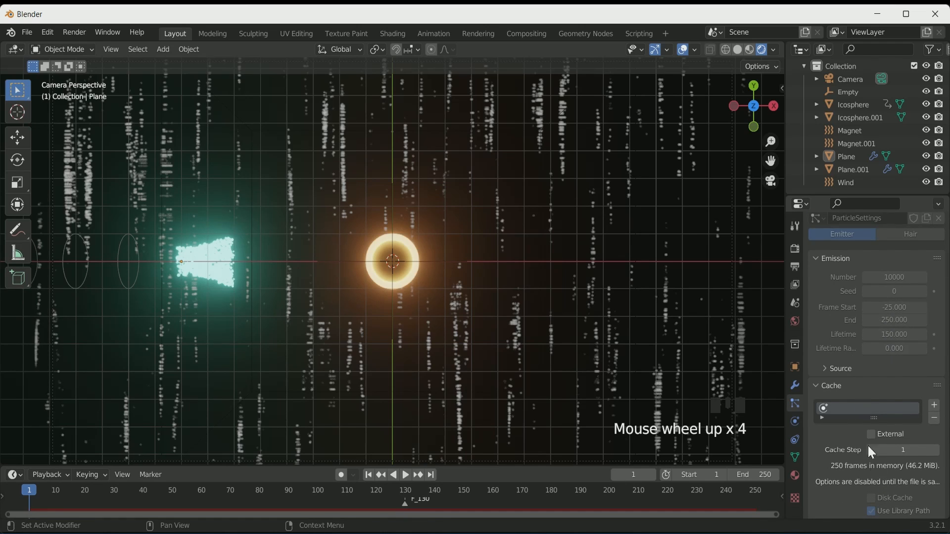
scroll(869, 445, "down", 3)
scroll(742, 316, "down", 1)
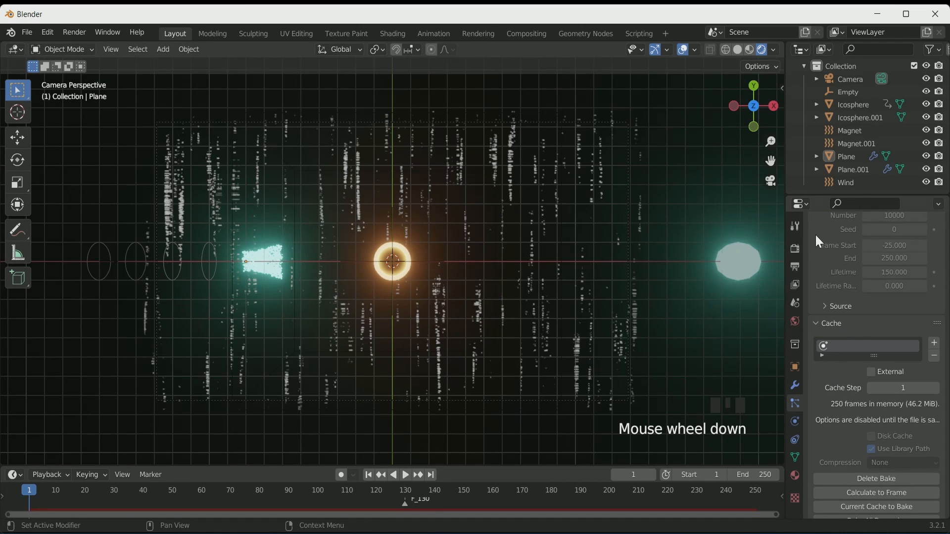
- Enable Motion Blur in the render settings and set its Shutter to 0.25
left_click(795, 248)
left_click(827, 340)
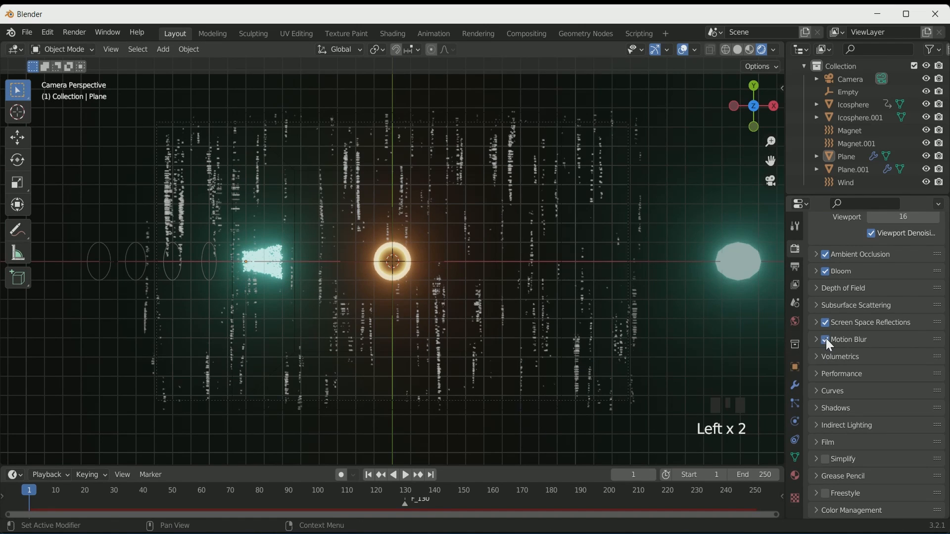
scroll(838, 360, "down", 1)
left_click_drag(896, 352, 883, 352)
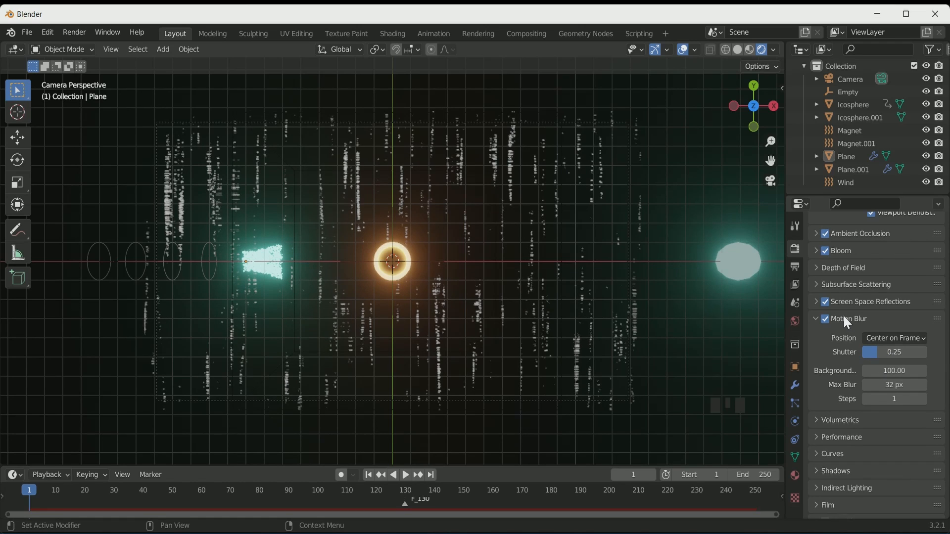
- Go to frame 189 and try the Very High, High and Medium High Contrast looks in Color Management
left_click(577, 492)
scroll(836, 495, "down", 3)
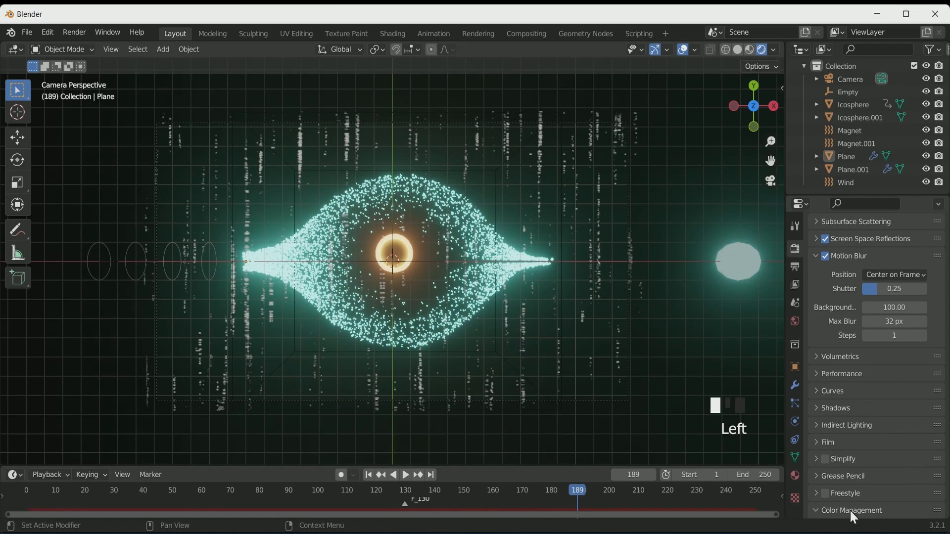
left_click(849, 509)
scroll(899, 456, "down", 5)
left_click(904, 445)
left_click(871, 415)
left_click(903, 444)
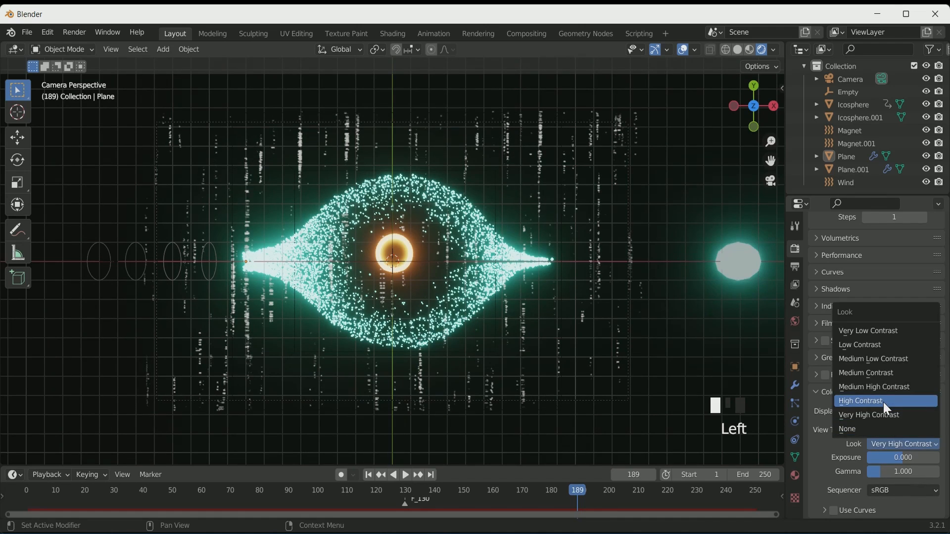
left_click(883, 401)
left_click(907, 445)
left_click(889, 388)
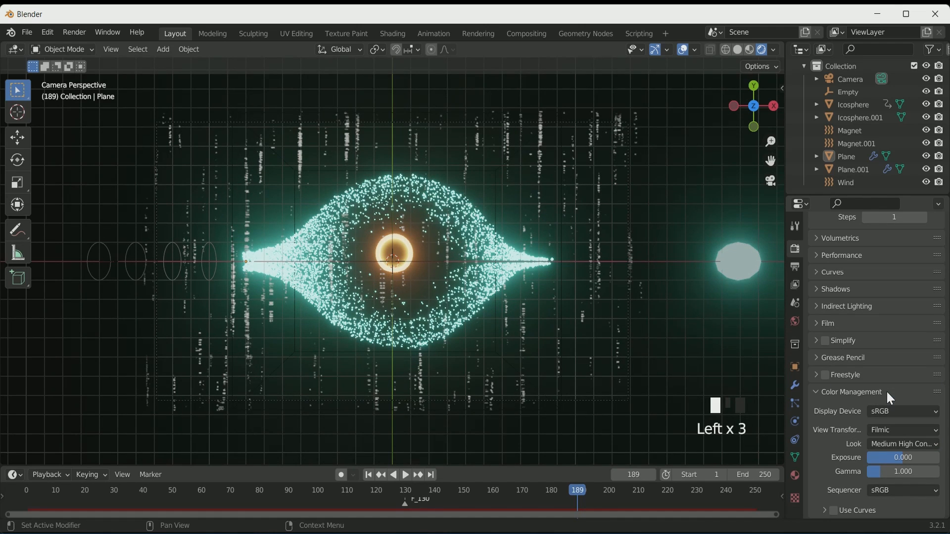
left_click(907, 445)
left_click(894, 443)
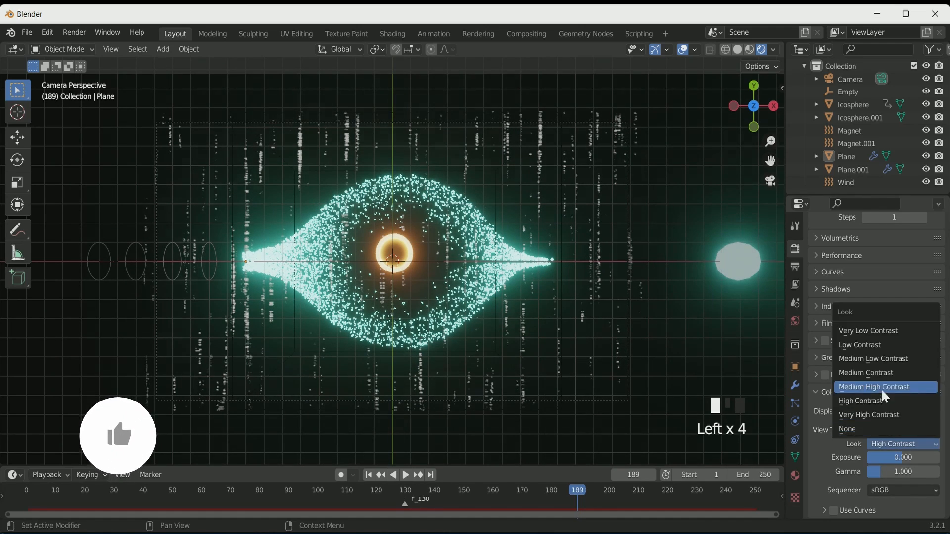
- Set the Particles material's emission strength on the distant icosphere to 6 and play the animation from frame 1
left_click(795, 476)
left_click(737, 261)
mouse_move(900, 420)
left_mouse_down()
mouse_move(887, 420)
mouse_move(905, 420)
left_mouse_up()
left_click(658, 435)
left_click(370, 475)
key("space")
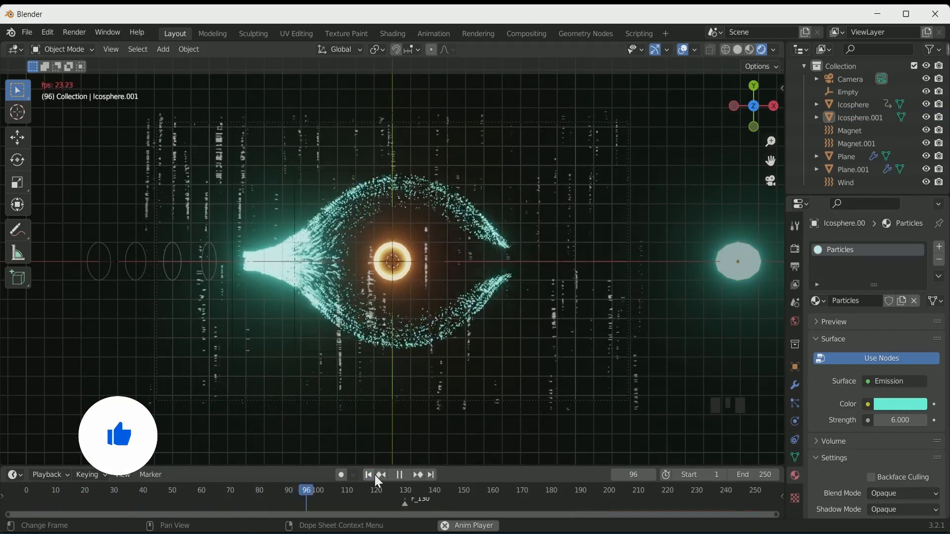
key("space")
- Raise the Flow of the Wind force field to 1.8 in its physics settings
left_click(123, 253)
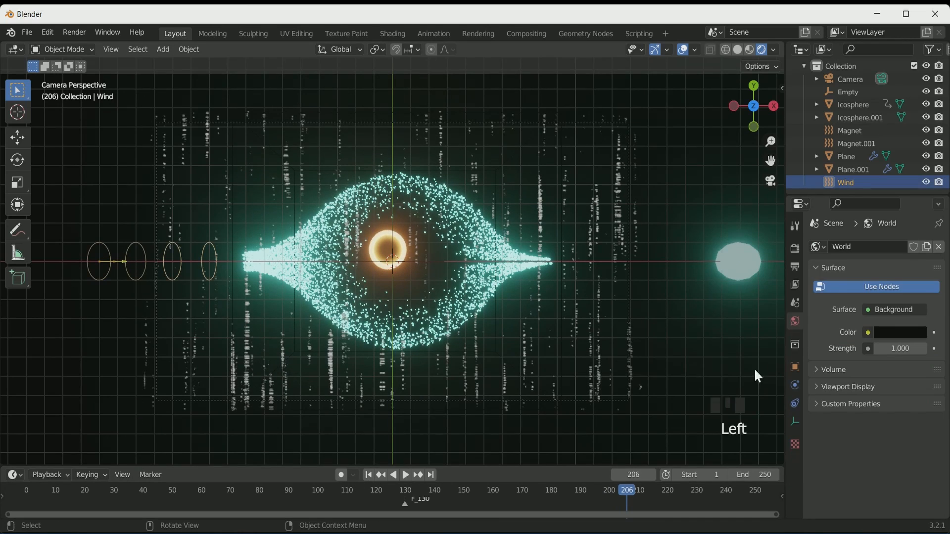
left_click(795, 403)
left_click(922, 373)
left_click(922, 373)
left_click(922, 373)
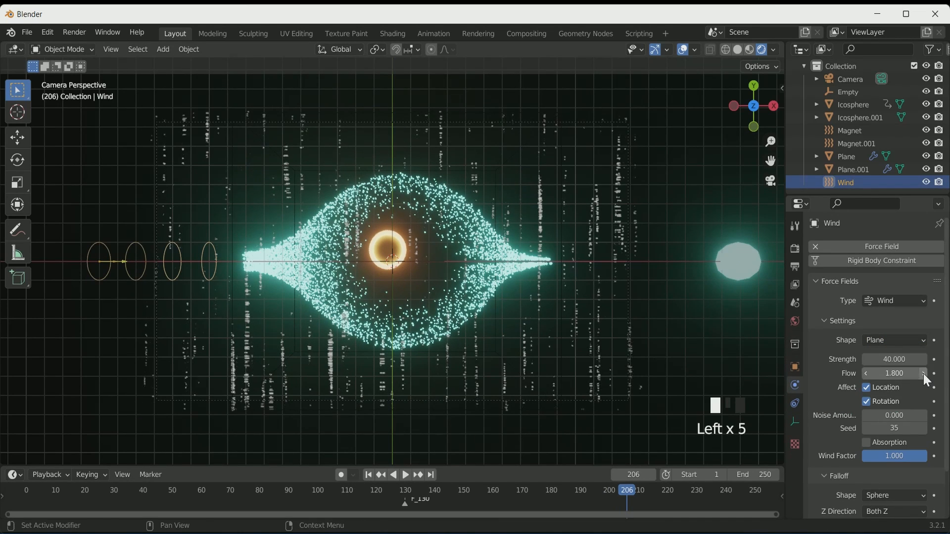
- Play the animation from the first frame to about frame 101 to check the particles' motion around the eye
left_click(369, 475)
key("space")
key("space")
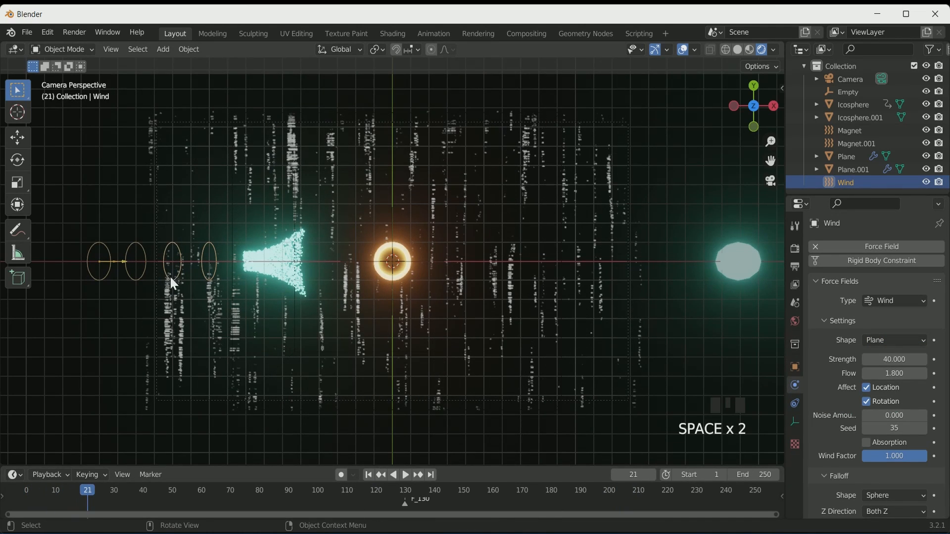
key("space")
key("space")
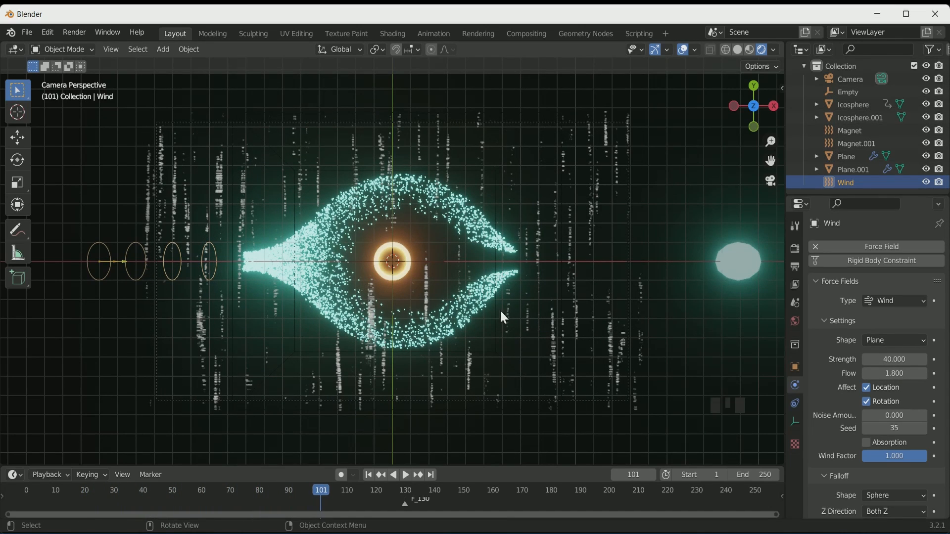
- Select the emitter plane and examine the bake controls in its particle system's cache and the particles up close
left_click(854, 155)
left_click(795, 403)
scroll(854, 420, "down", 10)
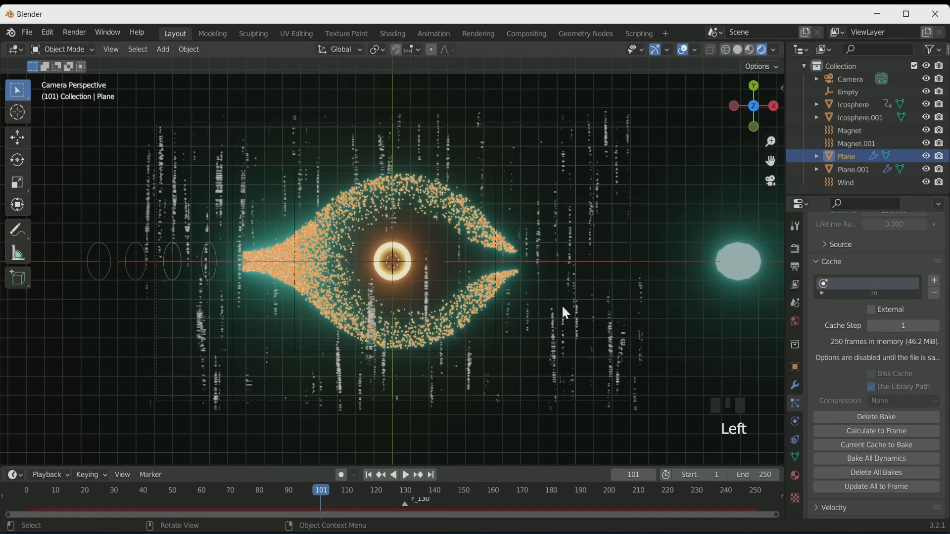
left_click(867, 419)
scroll(723, 355, "up", 1)
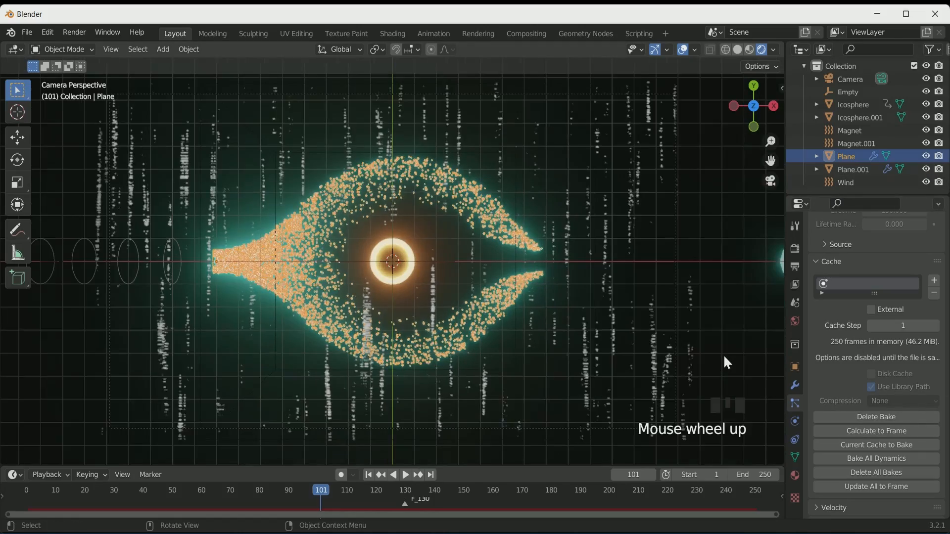
left_click(705, 347)
scroll(891, 383, "up", 10)
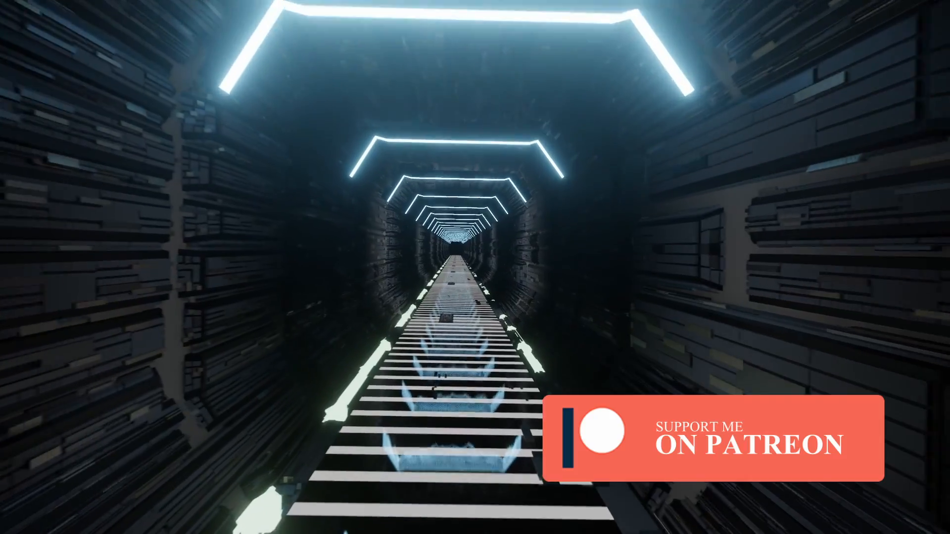